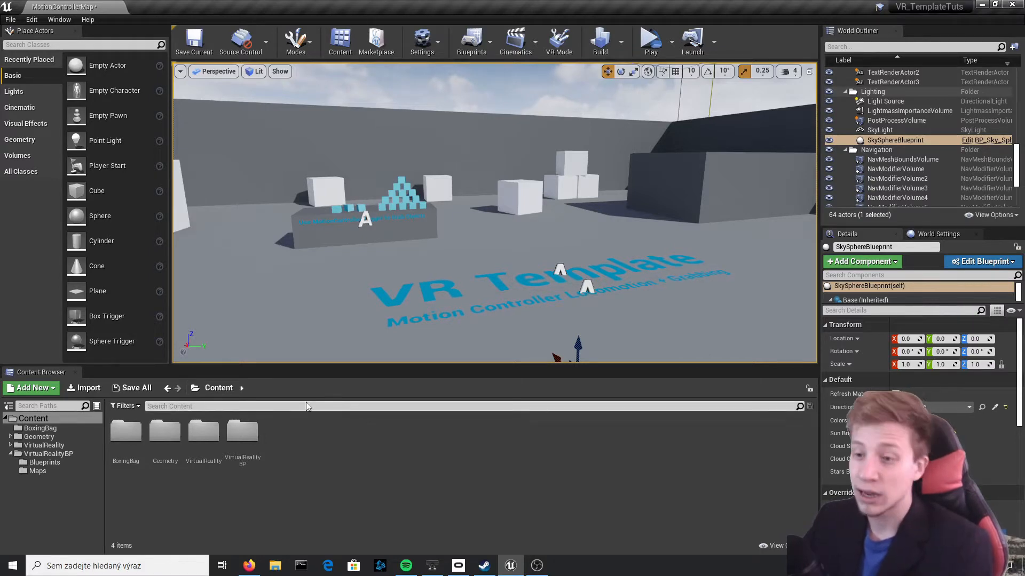
{"action": "left_click", "coordinate": [249, 566]}
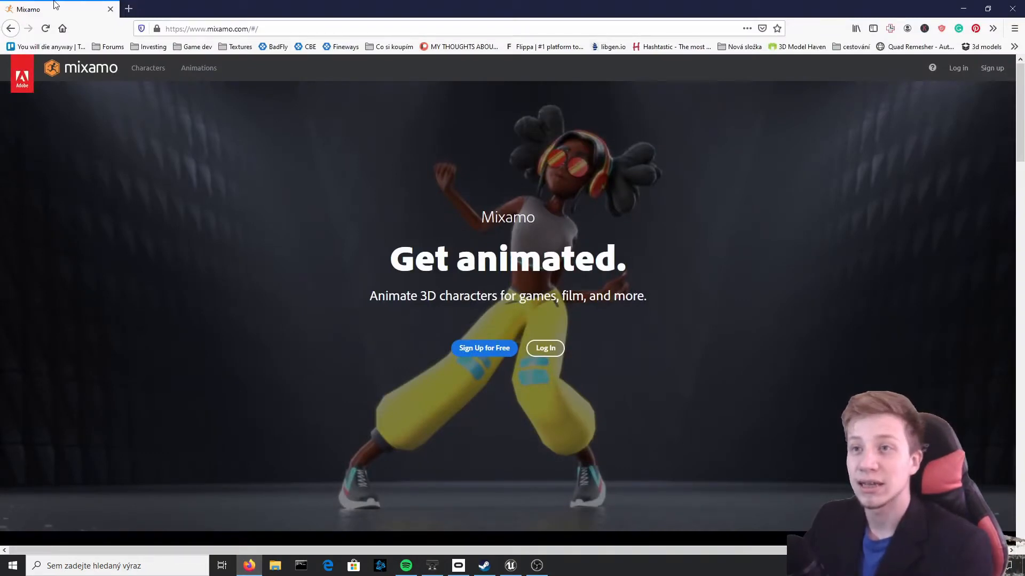
{"action": "left_click", "coordinate": [338, 23]}
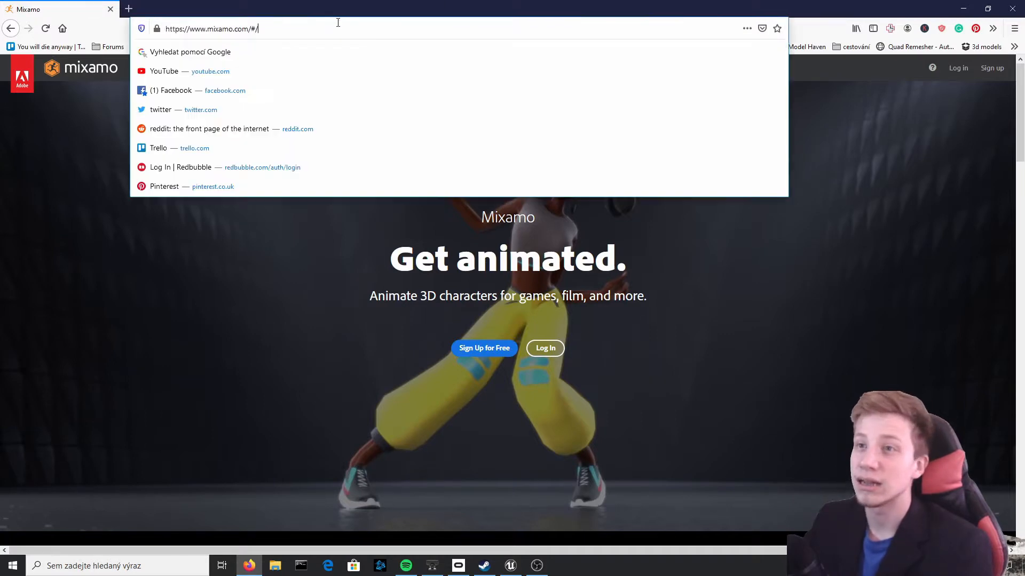
{"action": "left_click", "coordinate": [194, 314]}
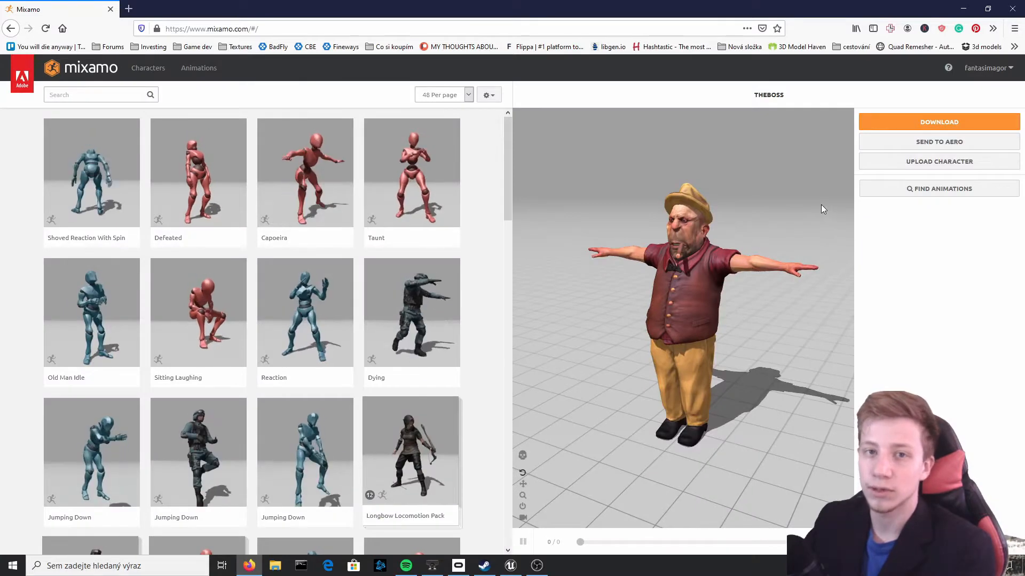
Look at the options for uploading a custom character and dismiss them without uploading anything
{"action": "left_click", "coordinate": [933, 161]}
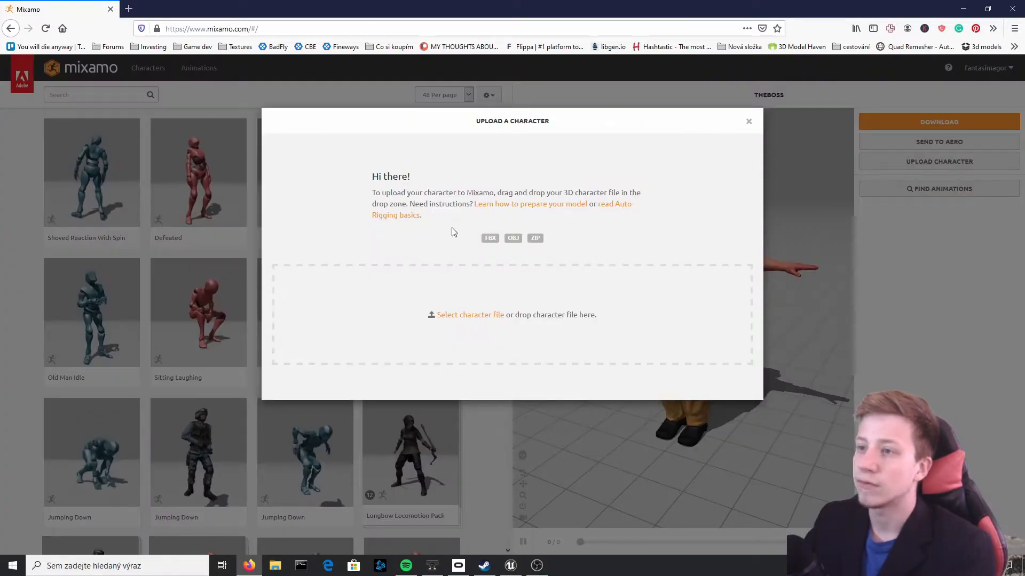
{"action": "left_click", "coordinate": [749, 123]}
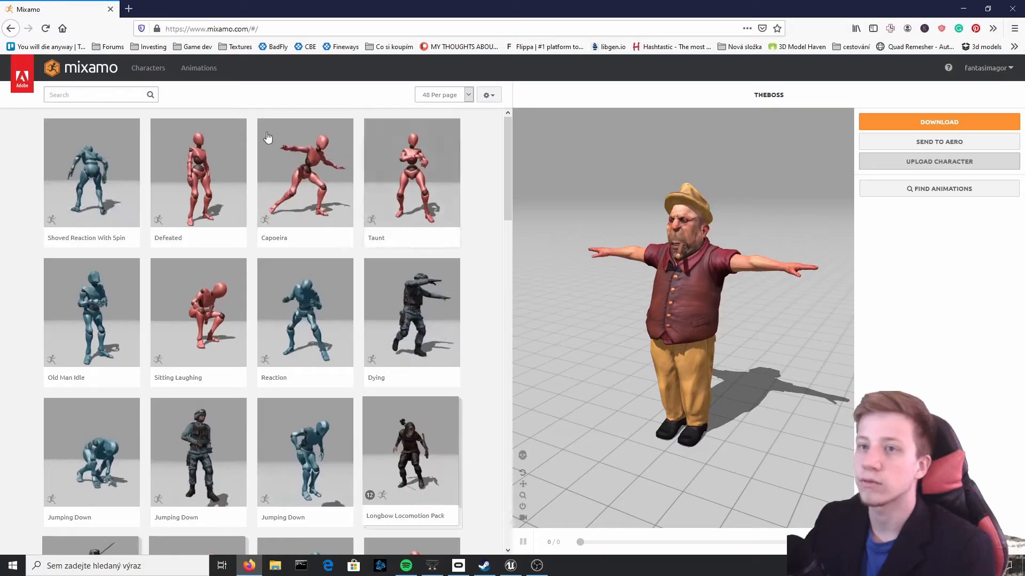
Browse the character library, choose the Peasant Girl character and inspect her in the preview
{"action": "left_click", "coordinate": [143, 70]}
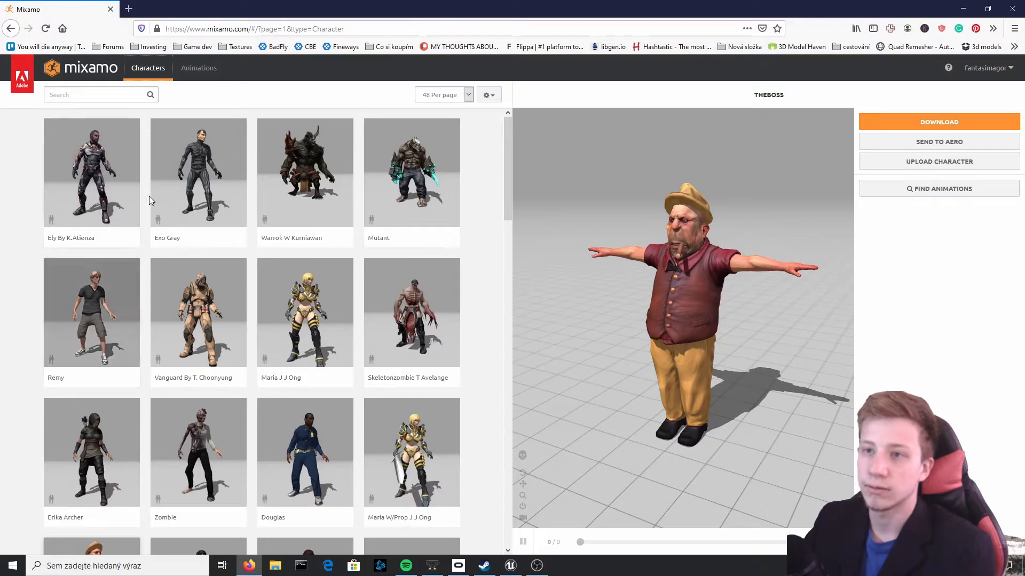
{"action": "scroll", "coordinate": [442, 168], "scroll_direction": "down", "scroll_amount": 5}
{"action": "scroll", "coordinate": [405, 320], "scroll_direction": "down", "scroll_amount": 3}
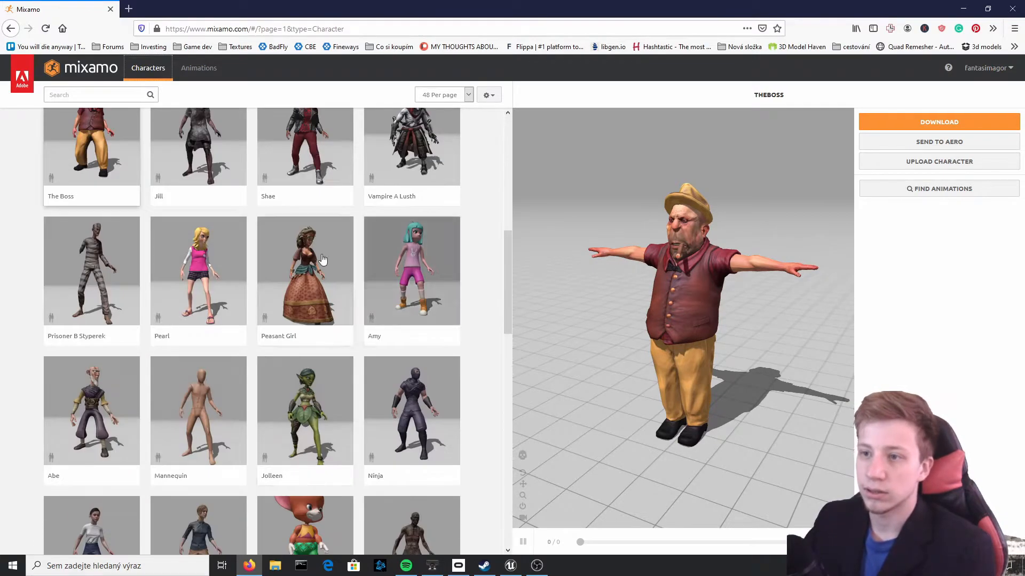
{"action": "left_click", "coordinate": [320, 262]}
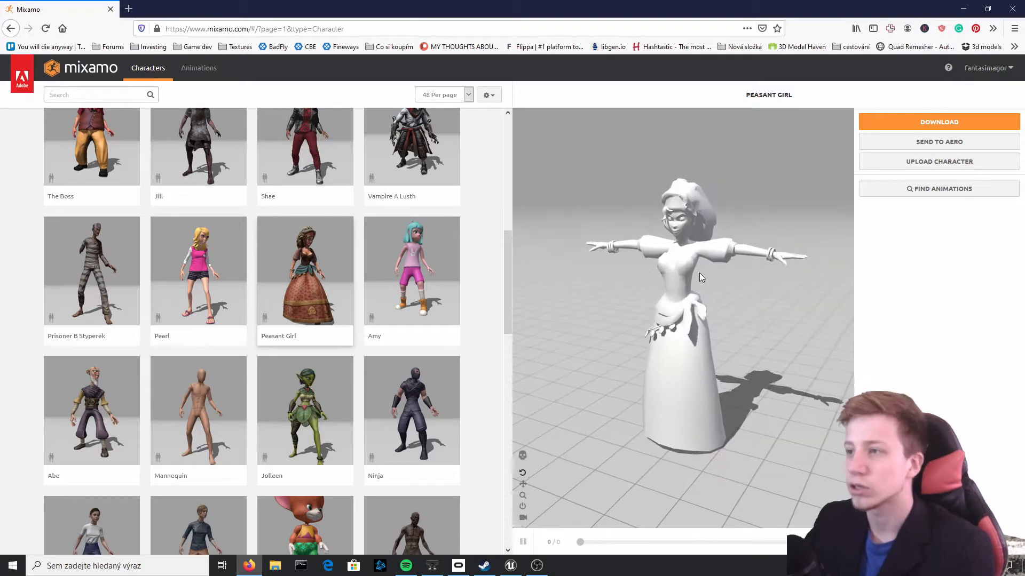
{"action": "scroll", "coordinate": [694, 232], "scroll_direction": "up", "scroll_amount": 5}
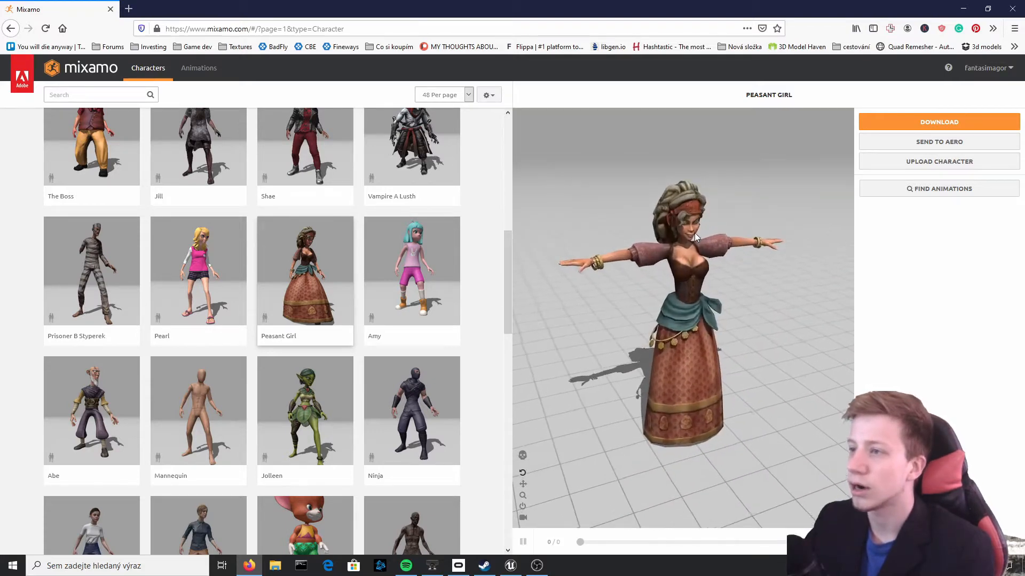
{"action": "left_click_drag", "start_coordinate": [716, 269], "coordinate": [730, 243]}
{"action": "scroll", "coordinate": [730, 242], "scroll_direction": "down", "scroll_amount": 2}
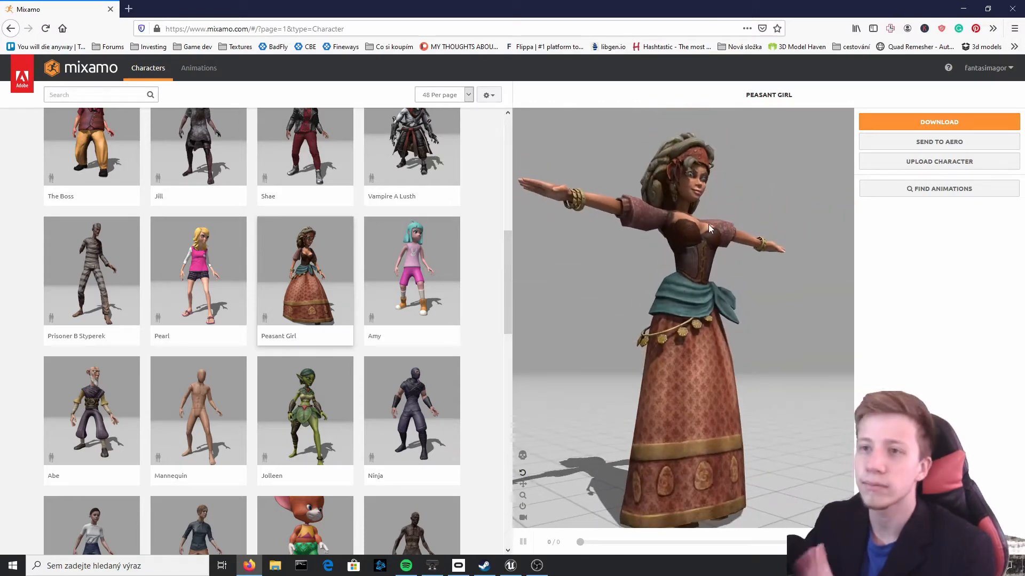
Go to the animation library and search it for "box"
{"action": "left_click", "coordinate": [192, 70]}
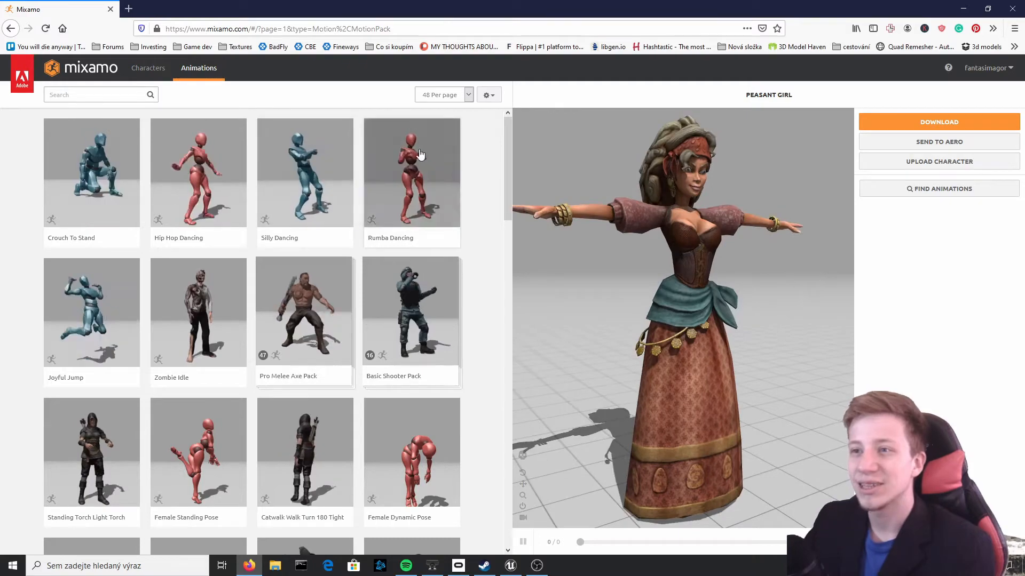
{"action": "scroll", "coordinate": [463, 242], "scroll_direction": "down", "scroll_amount": 10}
{"action": "scroll", "coordinate": [431, 226], "scroll_direction": "up", "scroll_amount": 10}
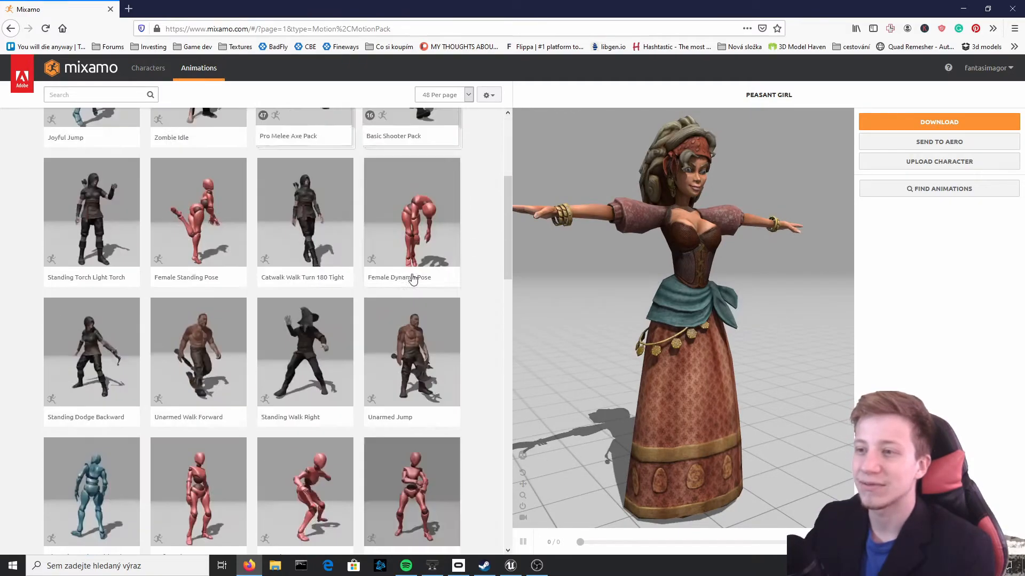
{"action": "left_click", "coordinate": [83, 96]}
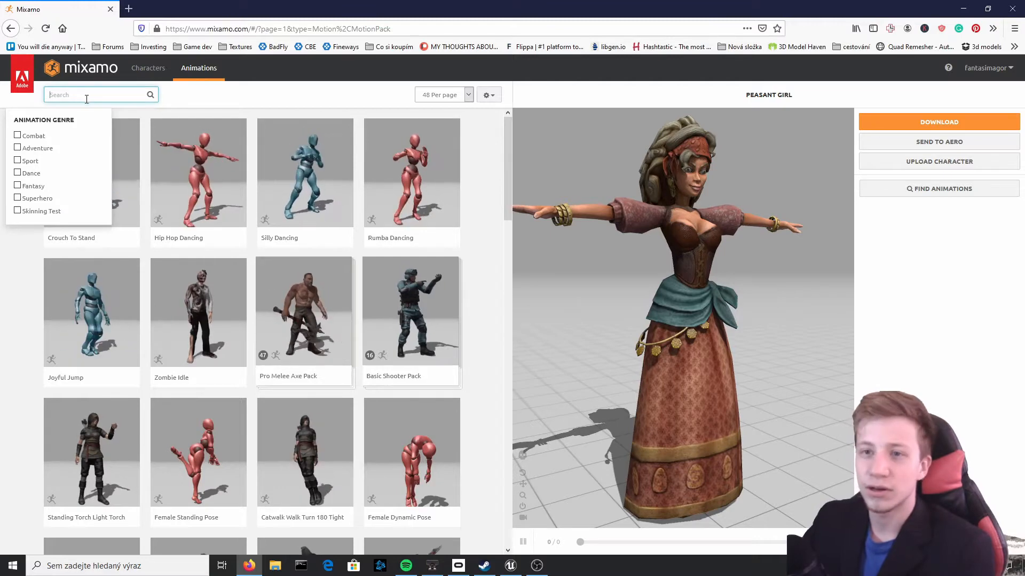
{"action": "type", "text": "box"}
{"action": "key", "text": "Return"}
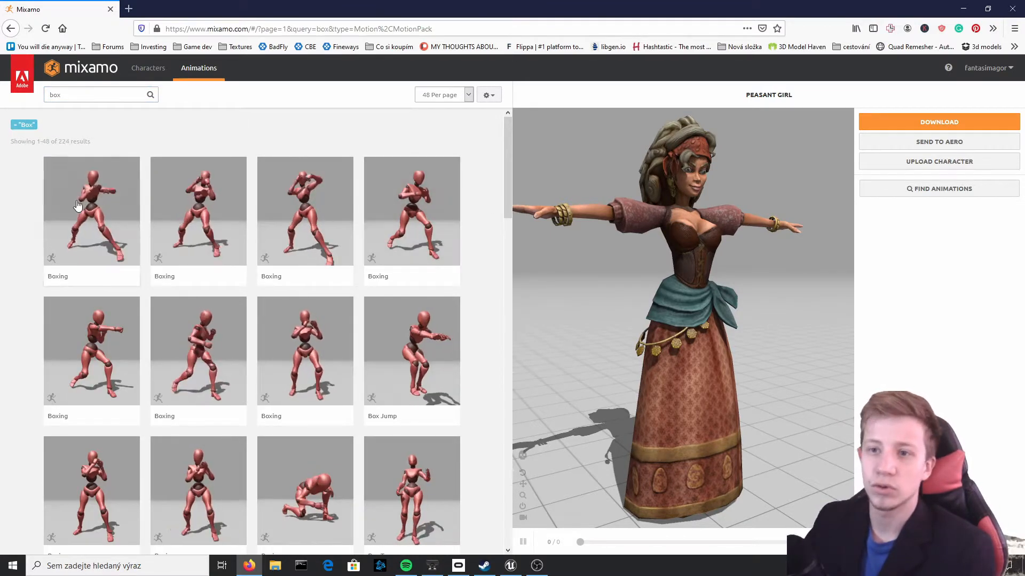
Browse the boxing animations and preview Short Step Forward on the Peasant Girl
{"action": "scroll", "coordinate": [331, 299], "scroll_direction": "down", "scroll_amount": 3}
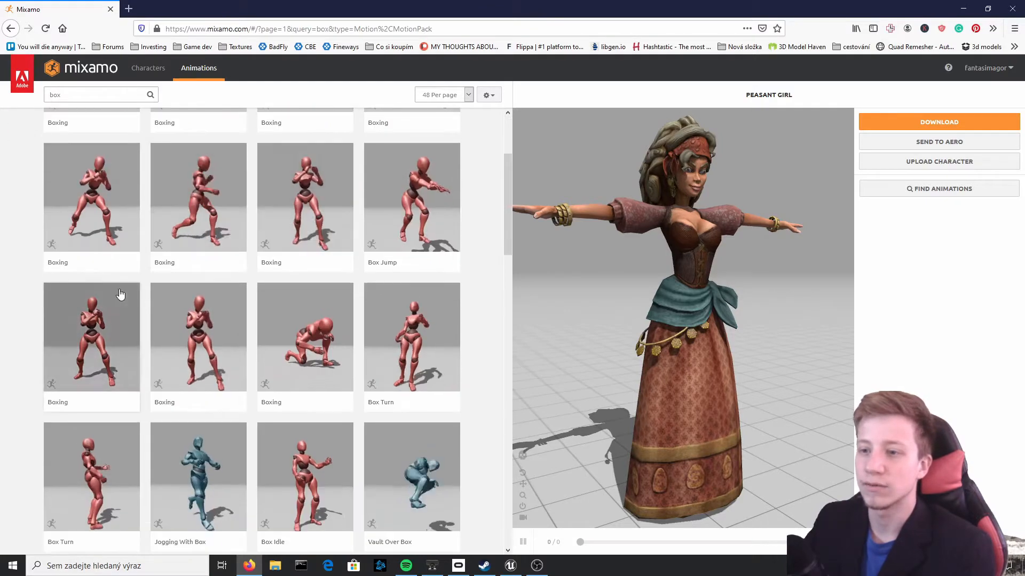
{"action": "scroll", "coordinate": [342, 380], "scroll_direction": "down", "scroll_amount": 4}
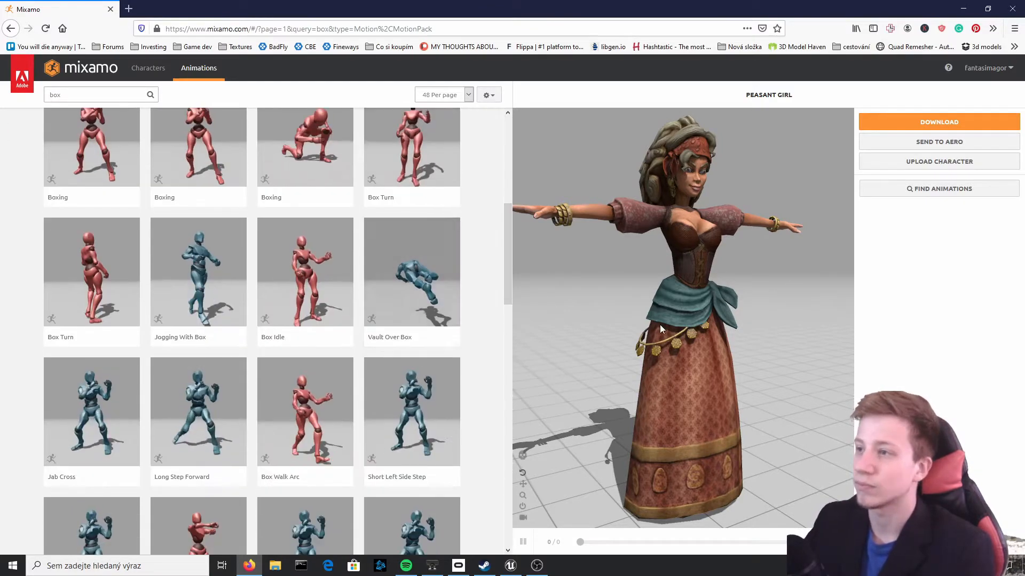
{"action": "left_click_drag", "start_coordinate": [660, 324], "coordinate": [766, 255]}
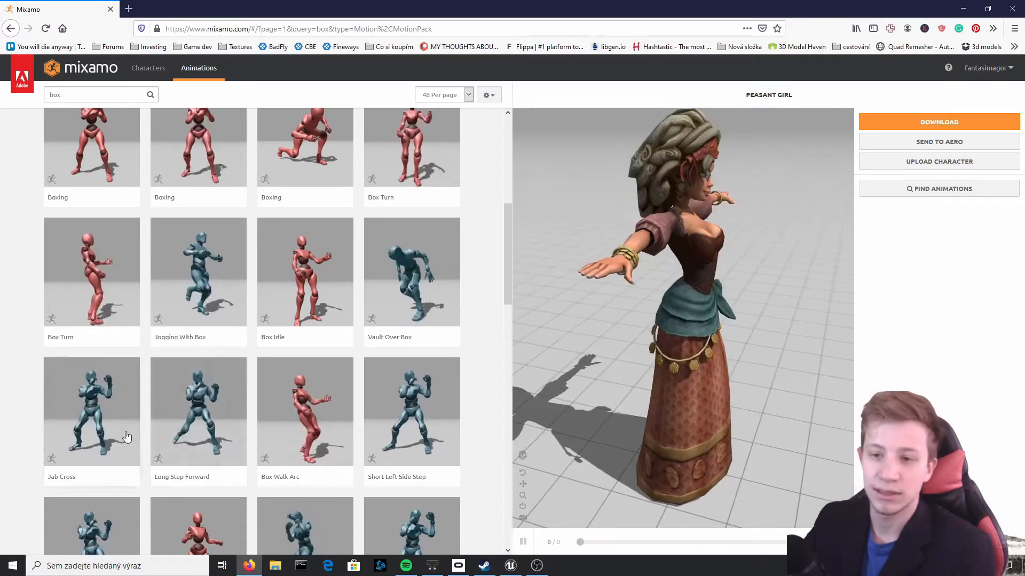
{"action": "scroll", "coordinate": [219, 404], "scroll_direction": "down", "scroll_amount": 3}
{"action": "scroll", "coordinate": [219, 404], "scroll_direction": "down", "scroll_amount": 1}
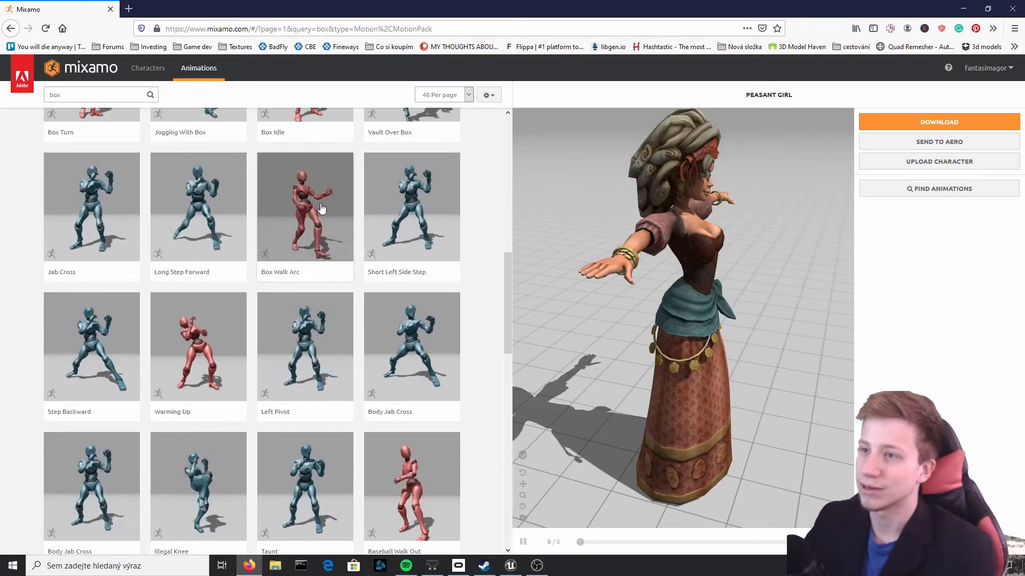
{"action": "scroll", "coordinate": [322, 209], "scroll_direction": "up", "scroll_amount": 3}
{"action": "scroll", "coordinate": [172, 211], "scroll_direction": "down", "scroll_amount": 12}
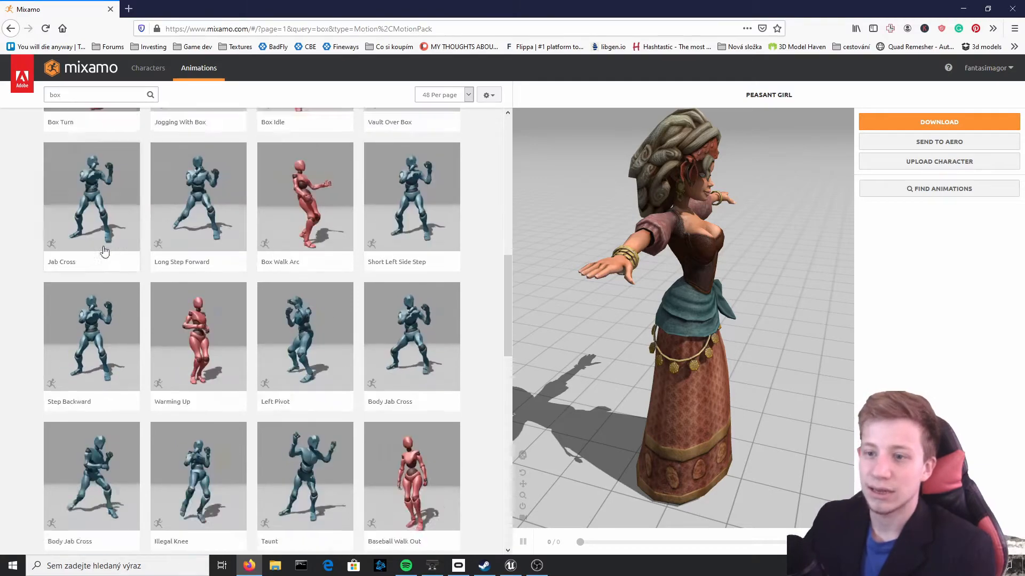
{"action": "left_click", "coordinate": [315, 149]}
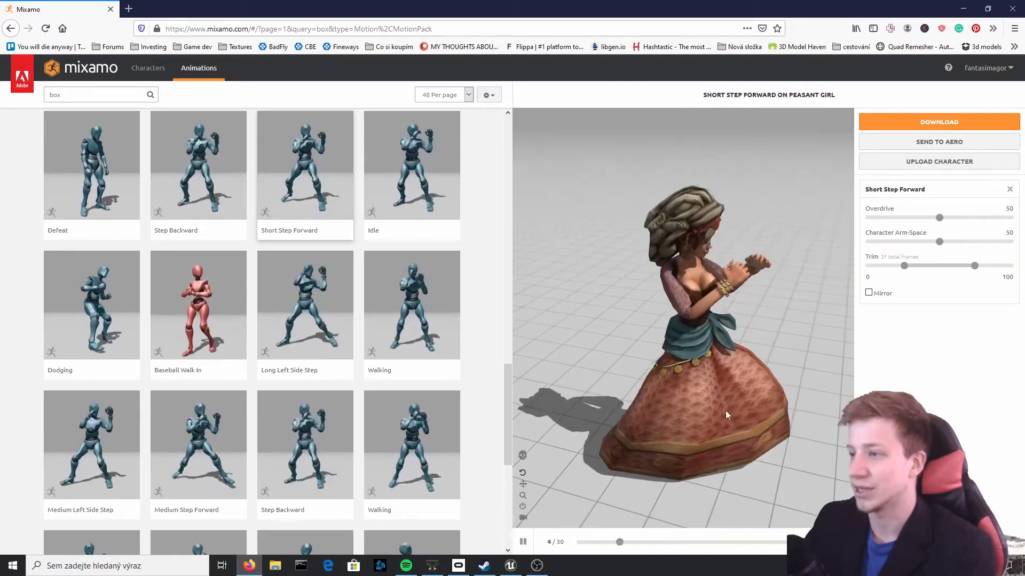
Apply the boxing Idle animation to the Peasant Girl and view it from another angle
{"action": "scroll", "coordinate": [383, 383], "scroll_direction": "down", "scroll_amount": 5}
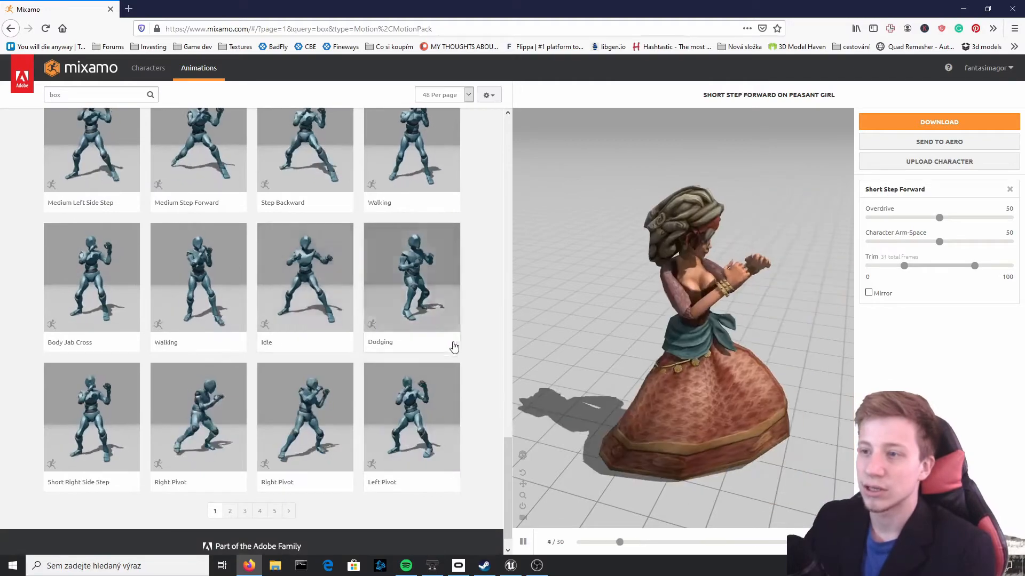
{"action": "left_click", "coordinate": [298, 265]}
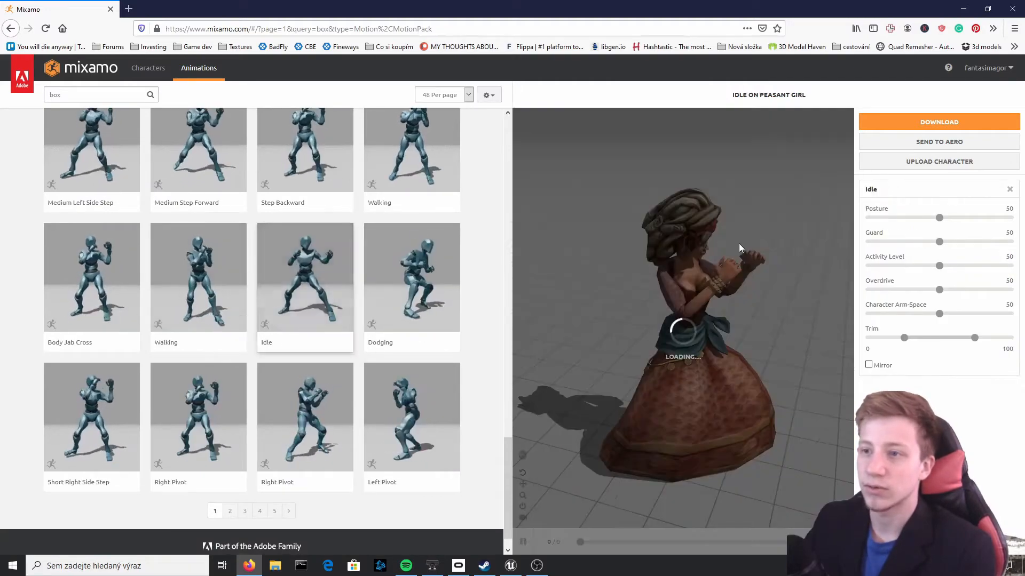
{"action": "left_click_drag", "start_coordinate": [734, 246], "coordinate": [716, 266]}
Download the Idle animation as FBX with skin, 30 frames per second and no keyframe reduction, saving Idle.fbx
{"action": "left_click", "coordinate": [931, 122]}
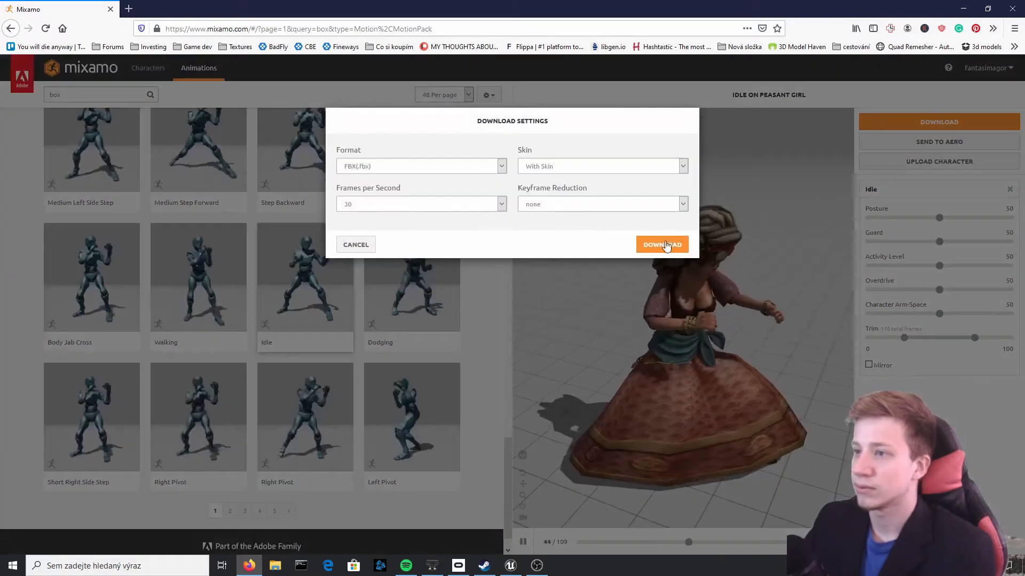
{"action": "left_click", "coordinate": [660, 230]}
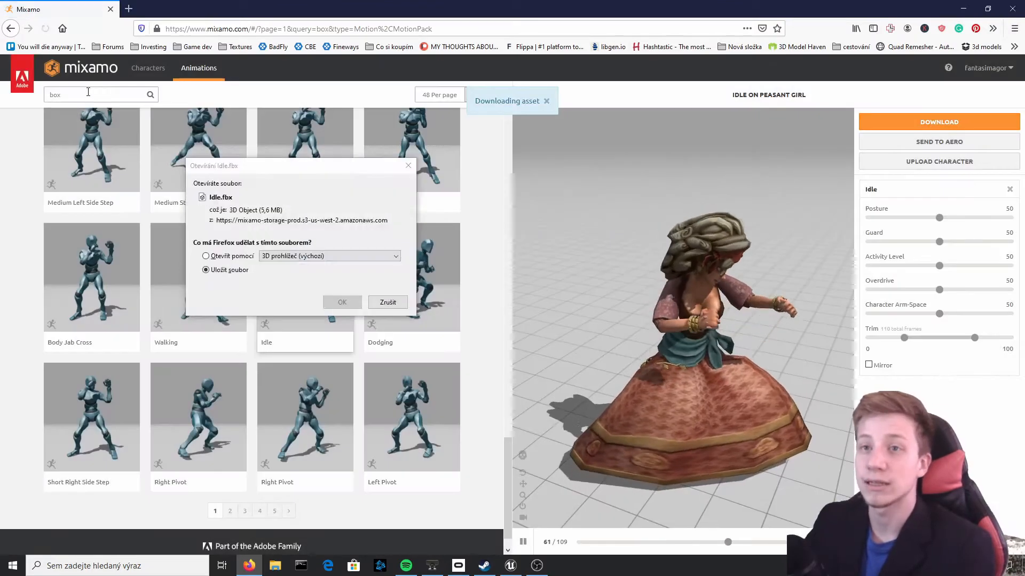
{"action": "left_click", "coordinate": [88, 92]}
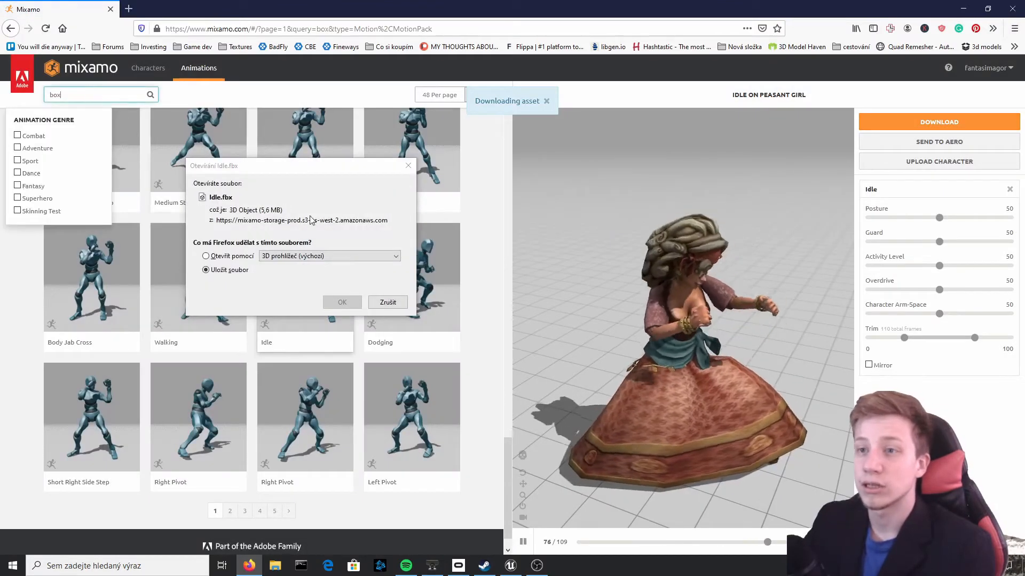
{"action": "left_click", "coordinate": [339, 301]}
{"action": "left_click", "coordinate": [337, 301]}
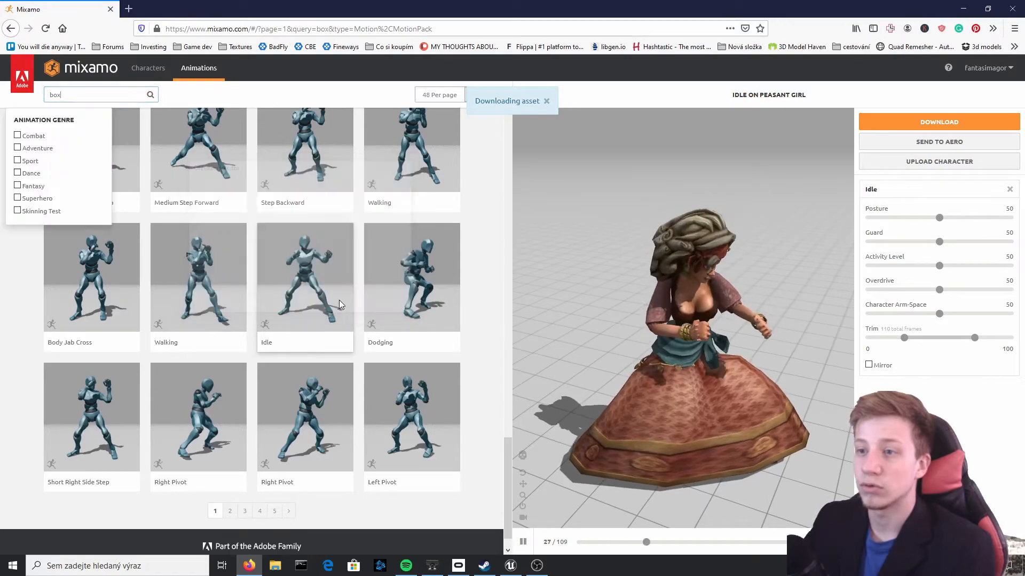
Replace the animation search term with "hit"
{"action": "scroll", "coordinate": [46, 313], "scroll_direction": "up", "scroll_amount": 10}
{"action": "key", "text": "BackSpace"}
{"action": "key", "text": "BackSpace"}
{"action": "key", "text": "BackSpace"}
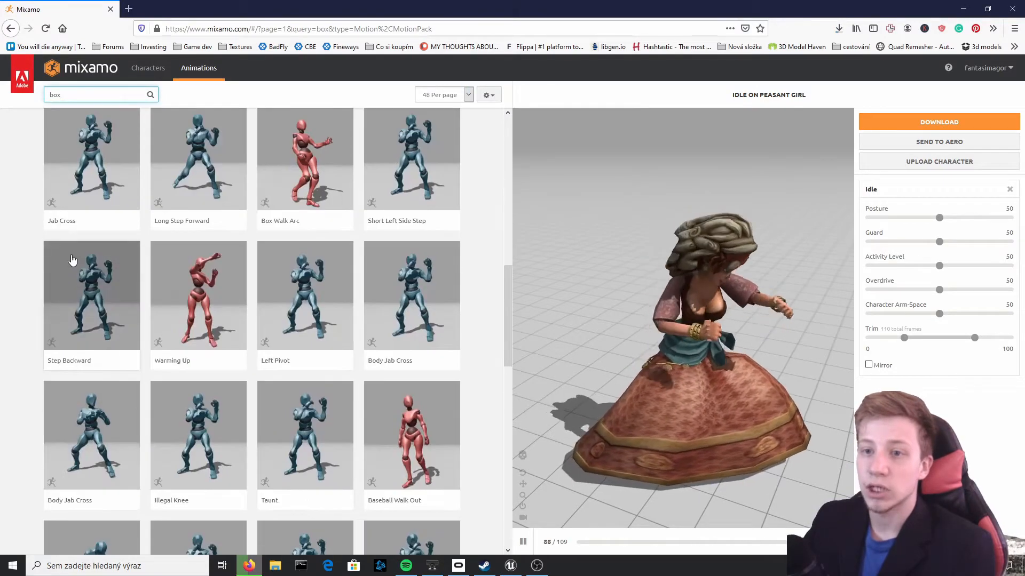
{"action": "type", "text": "hit"}
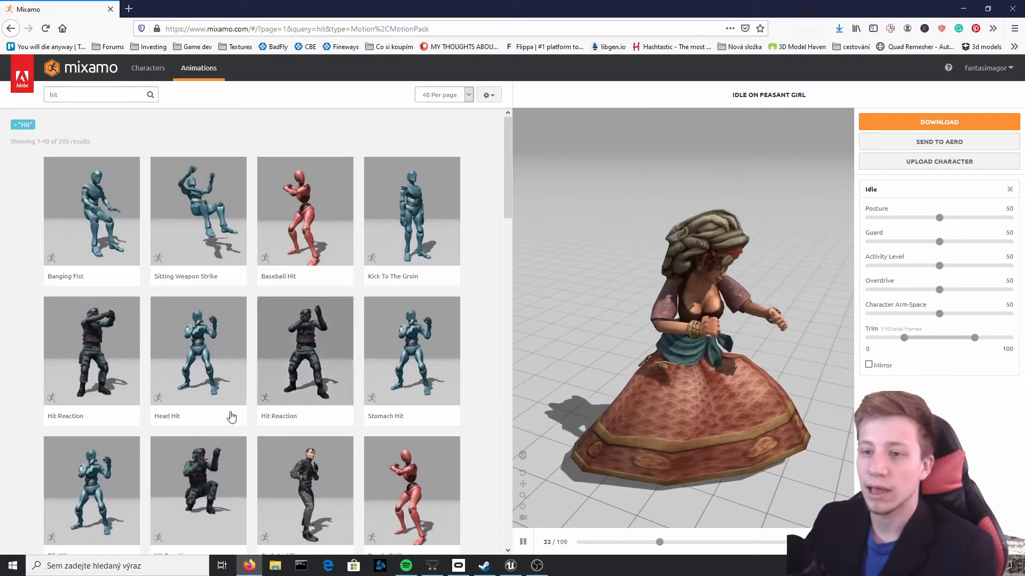
Apply Head Hit to the Peasant Girl and save it as an FBX with skin at 30 frames per second
{"action": "left_click", "coordinate": [161, 380]}
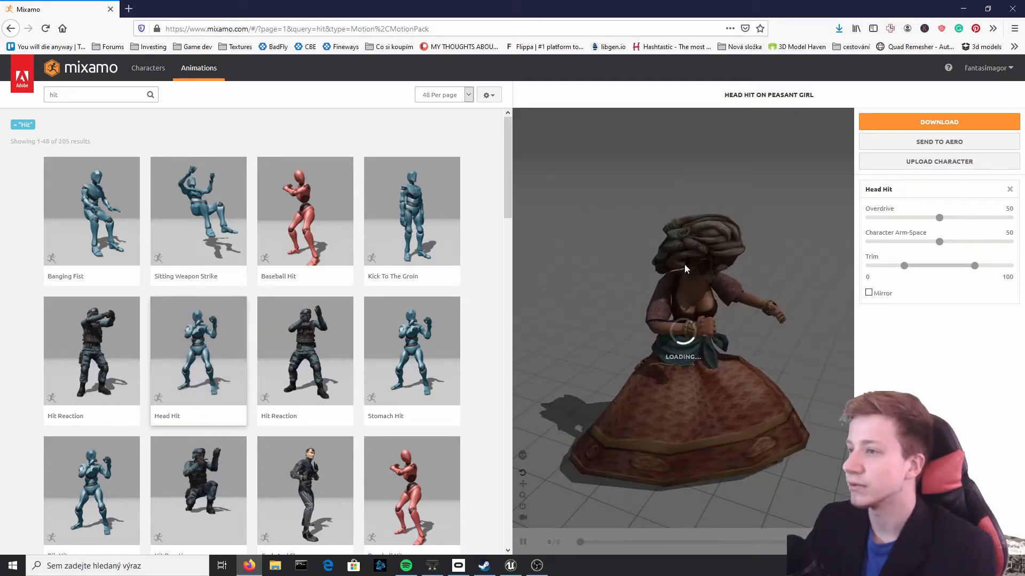
{"action": "left_click_drag", "start_coordinate": [713, 224], "coordinate": [572, 261]}
{"action": "left_click", "coordinate": [931, 122]}
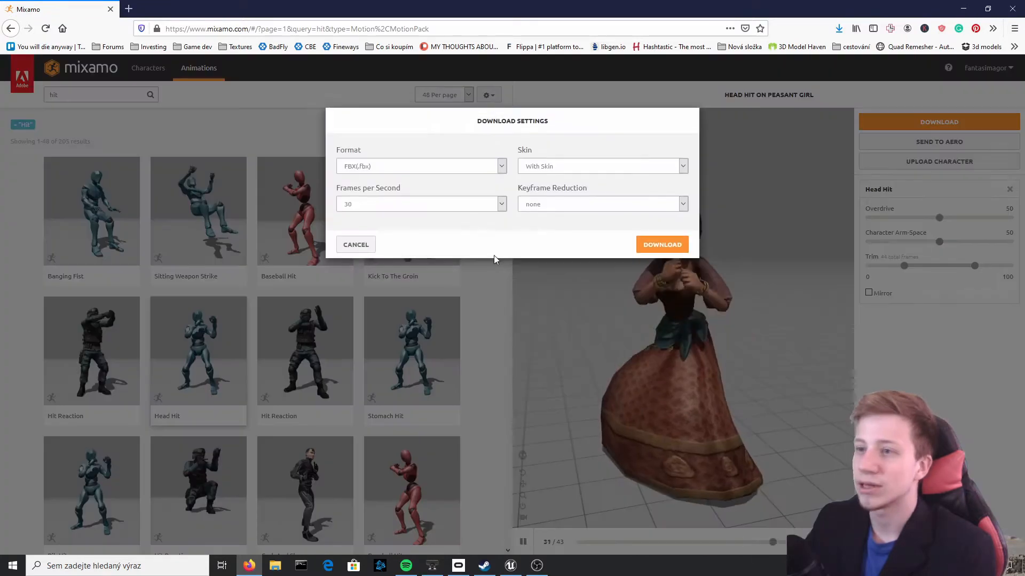
{"action": "left_click", "coordinate": [661, 243]}
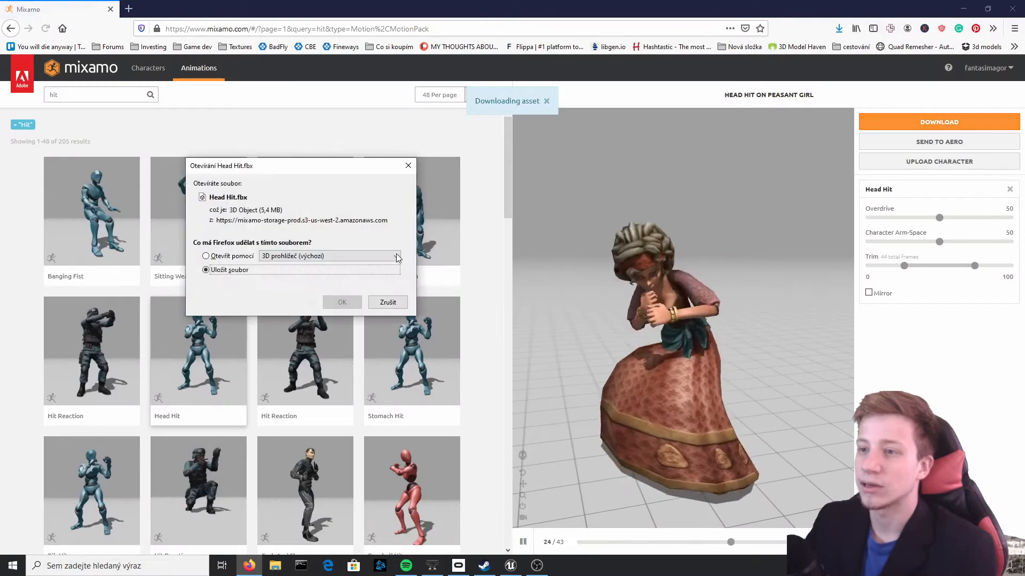
{"action": "left_click", "coordinate": [342, 302]}
Preview the Kick To The Groin animation on the Peasant Girl
{"action": "left_click", "coordinate": [419, 228]}
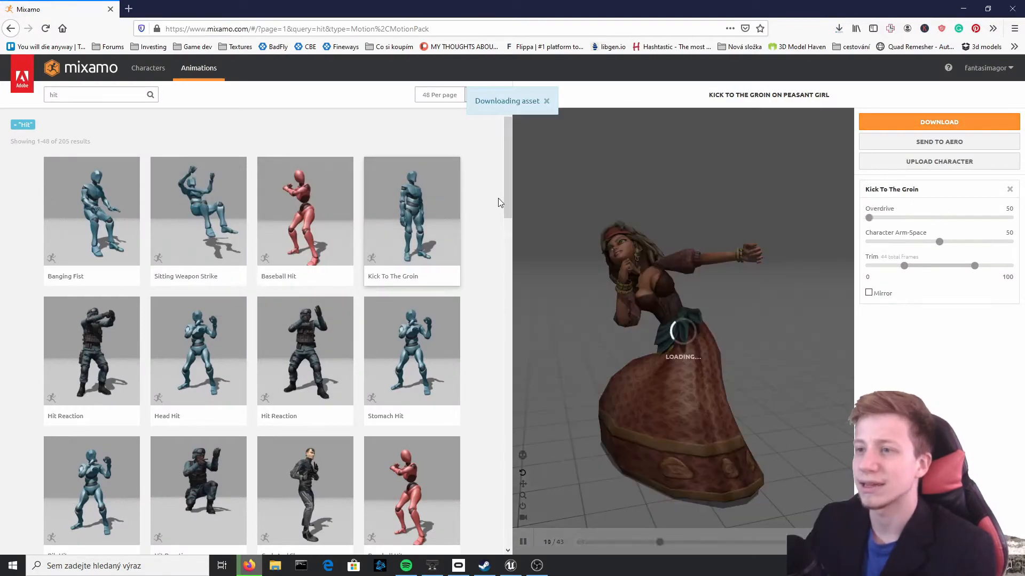
{"action": "scroll", "coordinate": [160, 225], "scroll_direction": "down", "scroll_amount": 5}
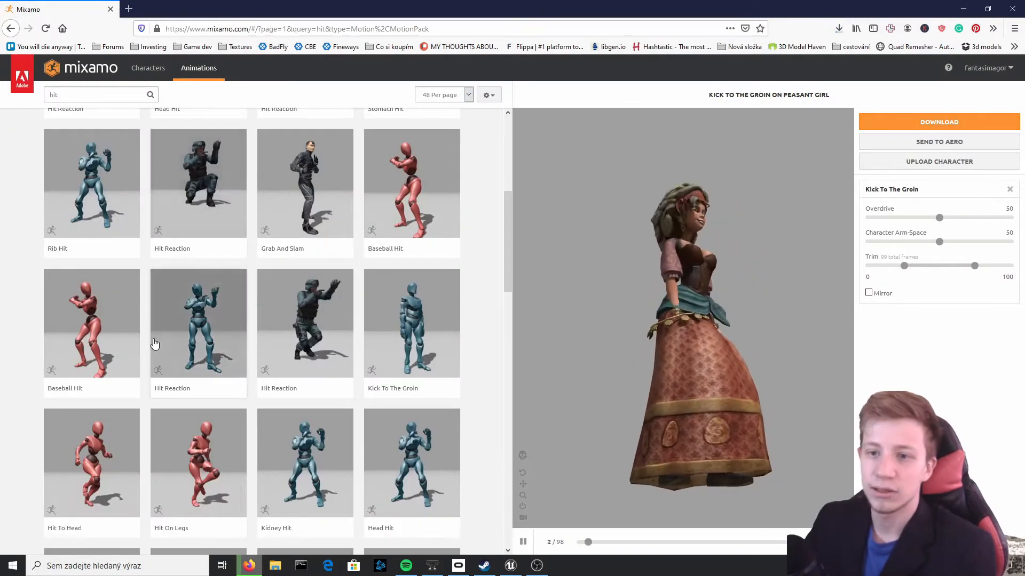
{"action": "scroll", "coordinate": [160, 221], "scroll_direction": "up", "scroll_amount": 5}
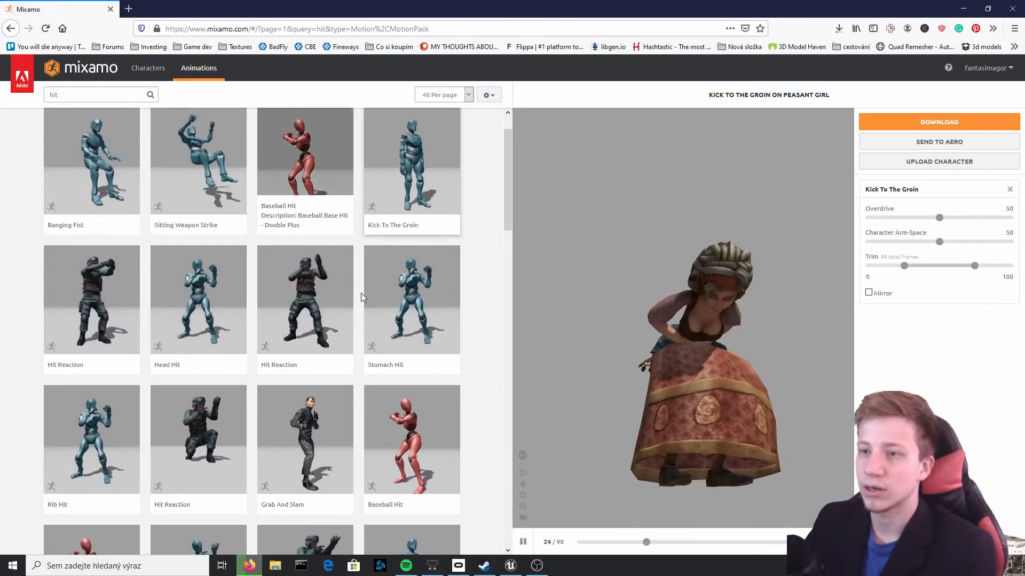
Find the Big Stomach Hit animation further down the hit results and apply it to the Peasant Girl
{"action": "scroll", "coordinate": [304, 299], "scroll_direction": "down", "scroll_amount": 15}
{"action": "left_click", "coordinate": [91, 230]}
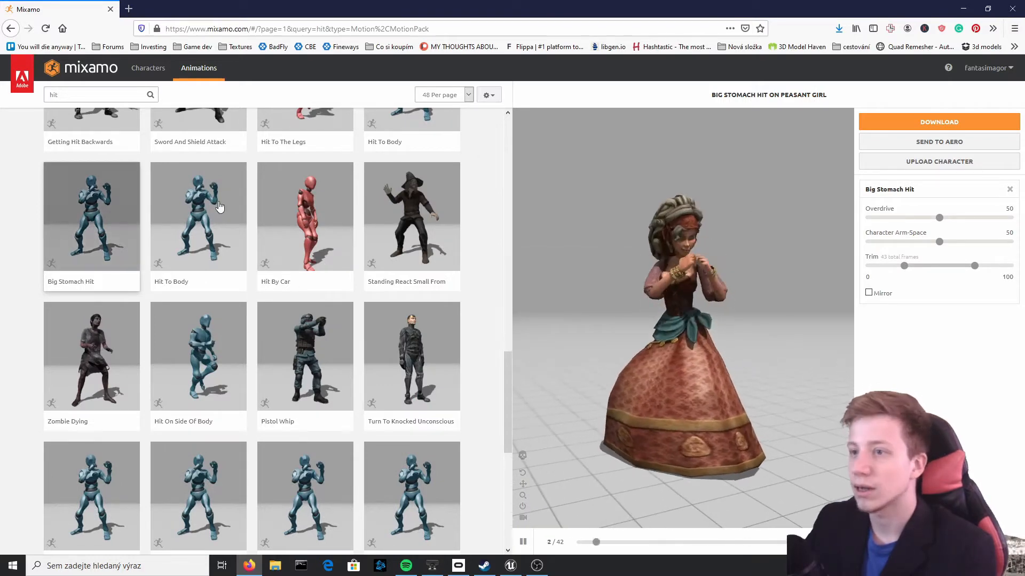
Download Big Stomach Hit on the Peasant Girl as an FBX with skin at 30 frames per second
{"action": "left_click", "coordinate": [941, 123]}
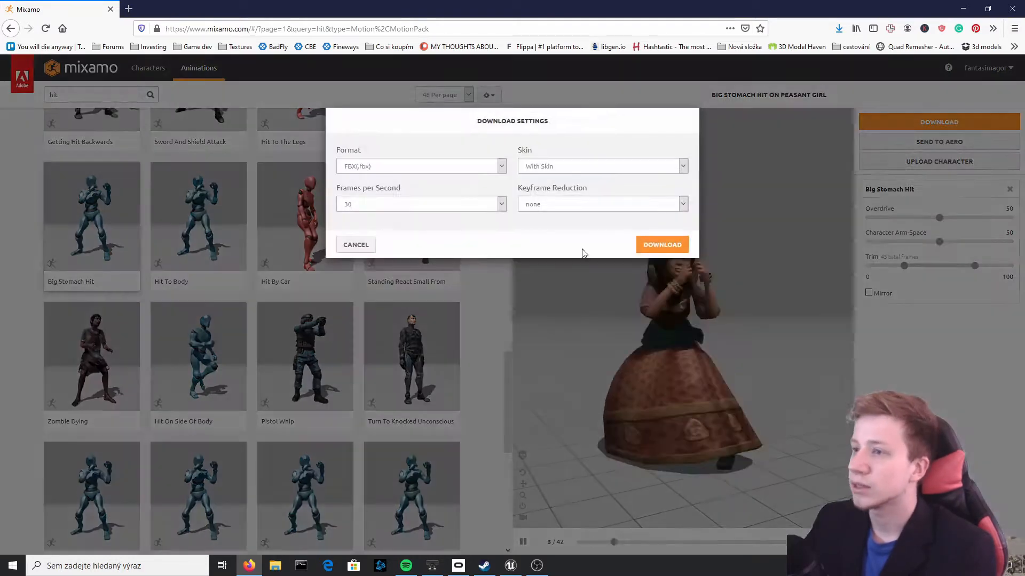
{"action": "left_click", "coordinate": [668, 244]}
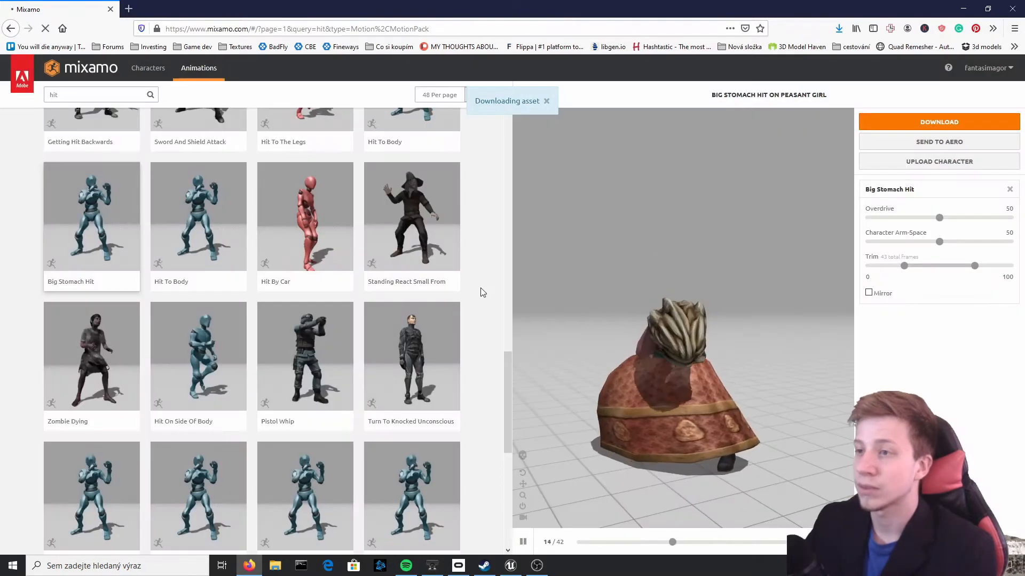
{"action": "left_click", "coordinate": [329, 301]}
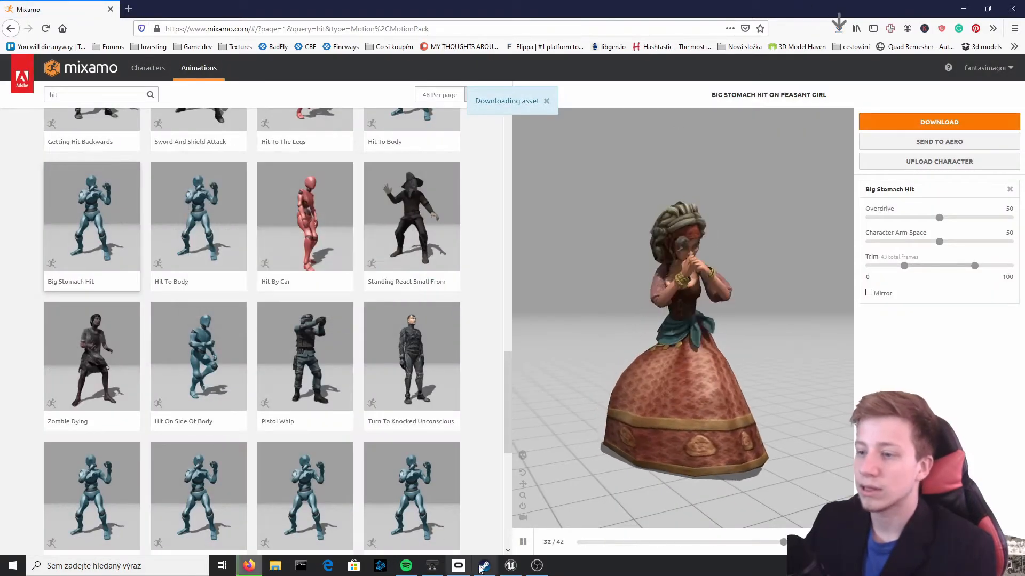
Switch to the Unreal Engine project and create a folder named Character inside Content
{"action": "left_click", "coordinate": [509, 565]}
{"action": "mouse_move", "coordinate": [482, 191]}
{"action": "right_mouse_down"}
{"action": "mouse_move", "coordinate": [482, 201]}
{"action": "mouse_move", "coordinate": [480, 187]}
{"action": "right_mouse_up"}
{"action": "right_click", "coordinate": [281, 448]}
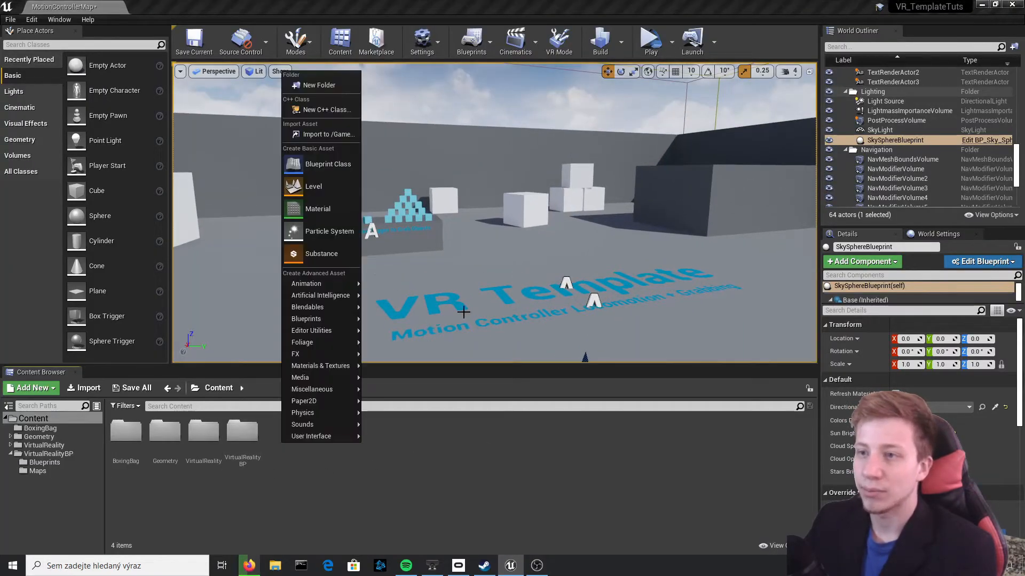
{"action": "left_click", "coordinate": [336, 86]}
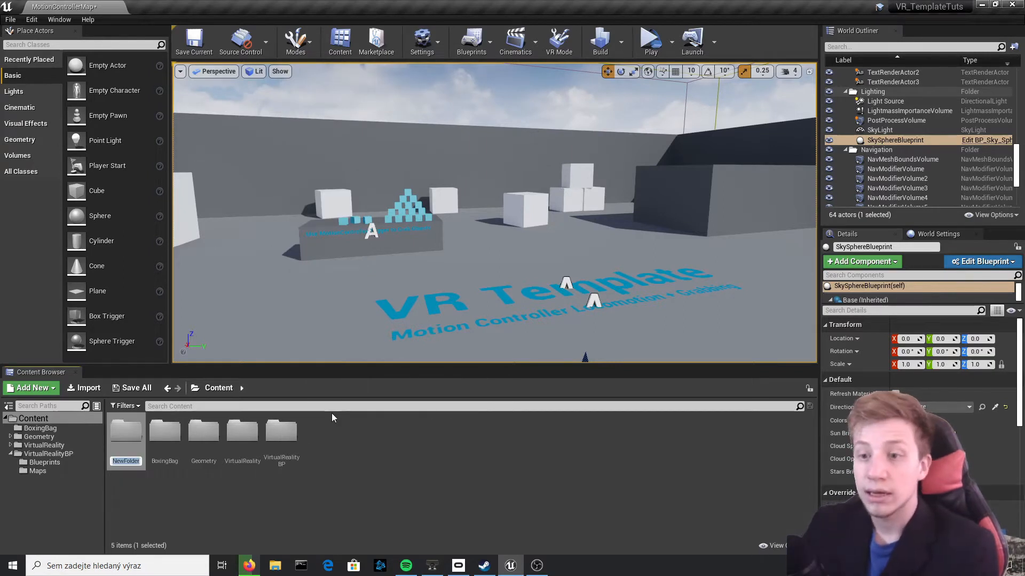
{"action": "type", "text": "Chara"}
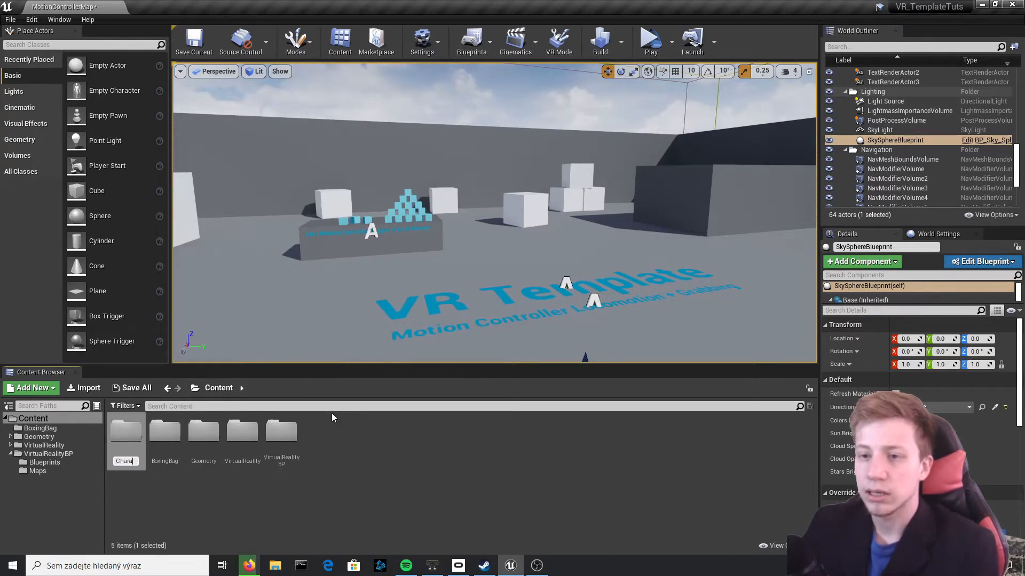
{"action": "type", "text": "cter"}
{"action": "key", "text": "Return"}
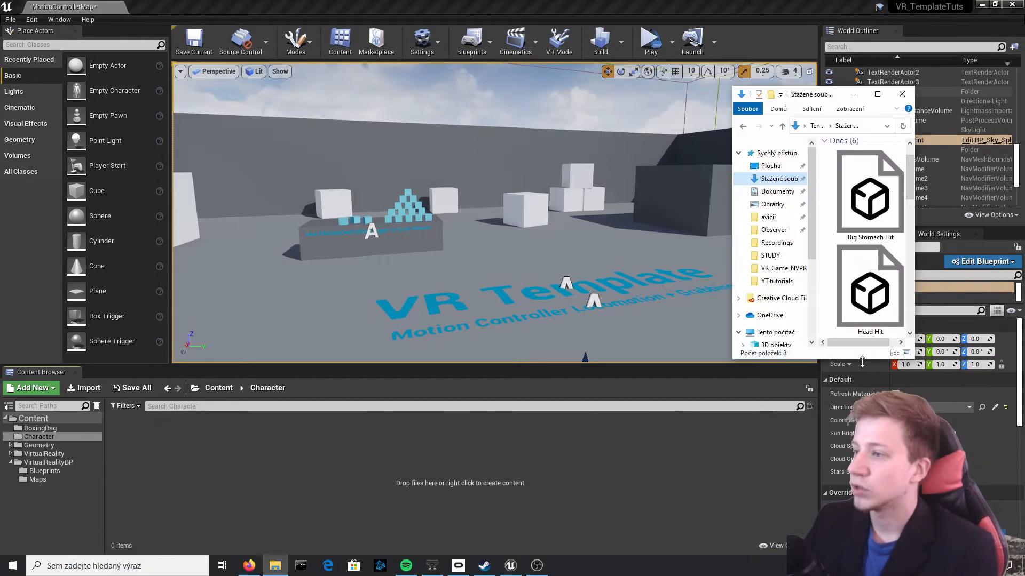
Import the downloaded Idle FBX into the Character folder as a skeletal mesh with Import Animations and Use T0 As Ref Pose enabled
{"action": "left_click_drag", "start_coordinate": [862, 363], "coordinate": [862, 503]}
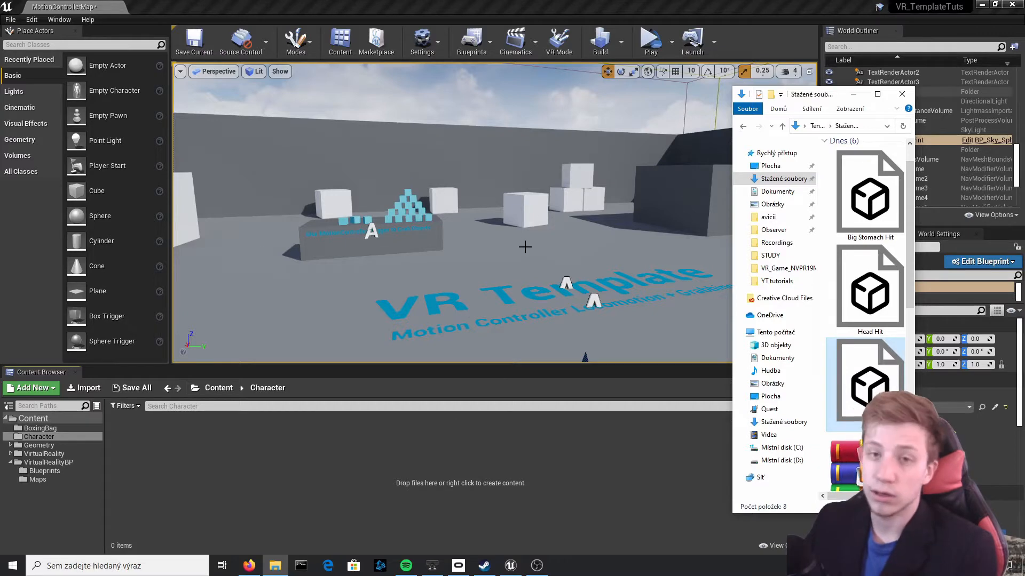
{"action": "left_click_drag", "start_coordinate": [169, 455], "coordinate": [168, 455]}
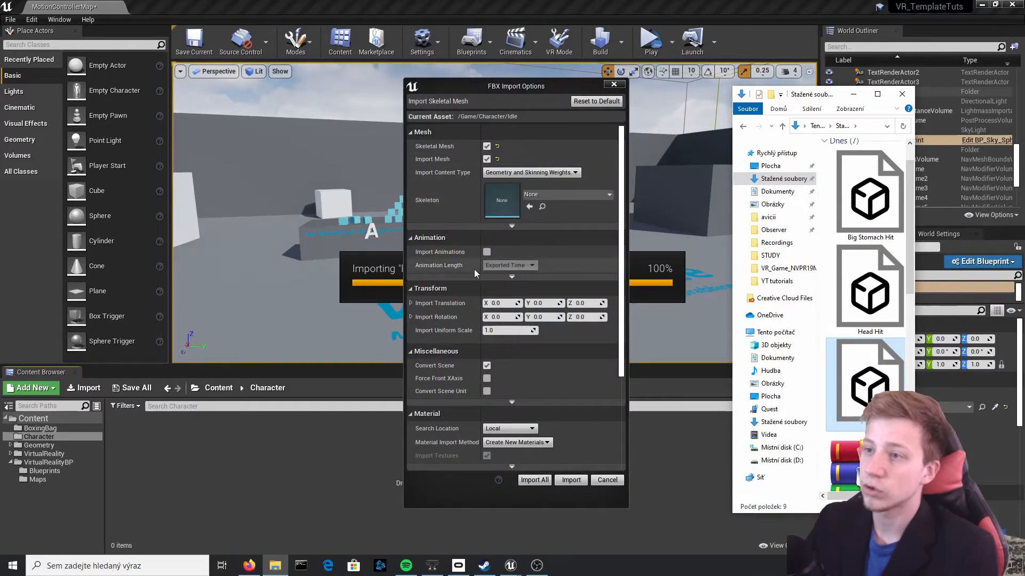
{"action": "left_click", "coordinate": [488, 254]}
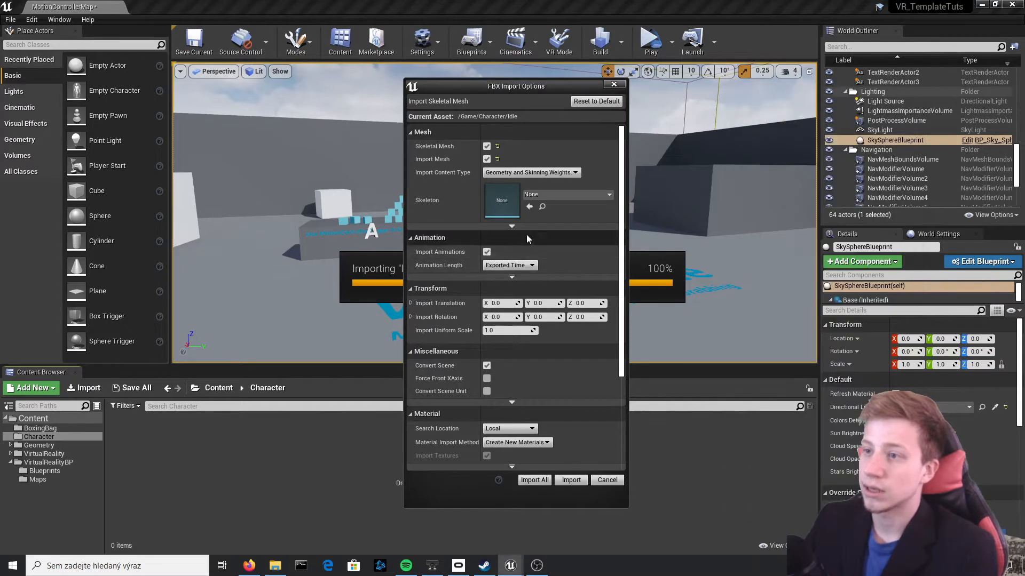
{"action": "left_click", "coordinate": [520, 277]}
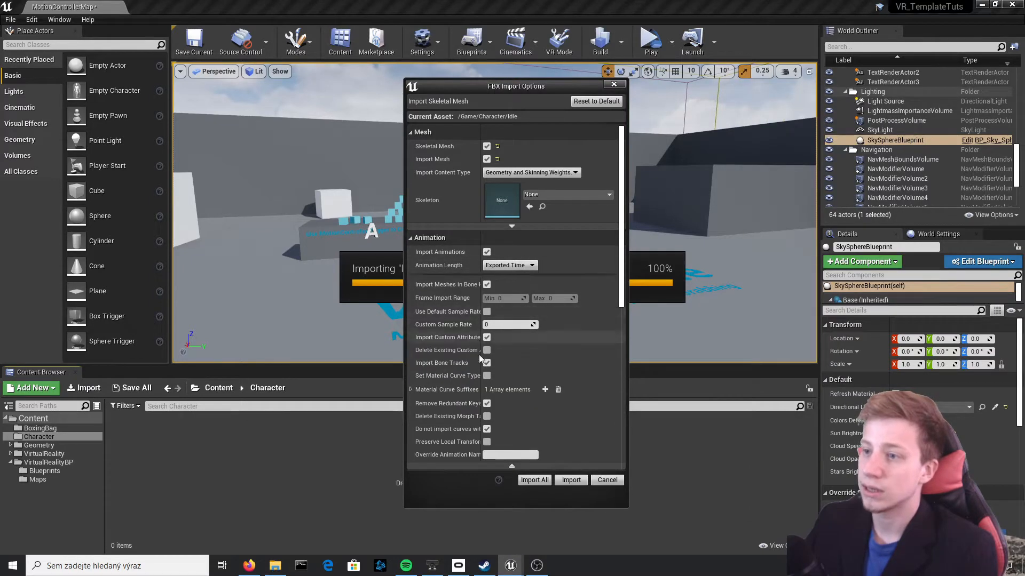
{"action": "scroll", "coordinate": [488, 295], "scroll_direction": "down", "scroll_amount": 2}
{"action": "scroll", "coordinate": [471, 378], "scroll_direction": "up", "scroll_amount": 3}
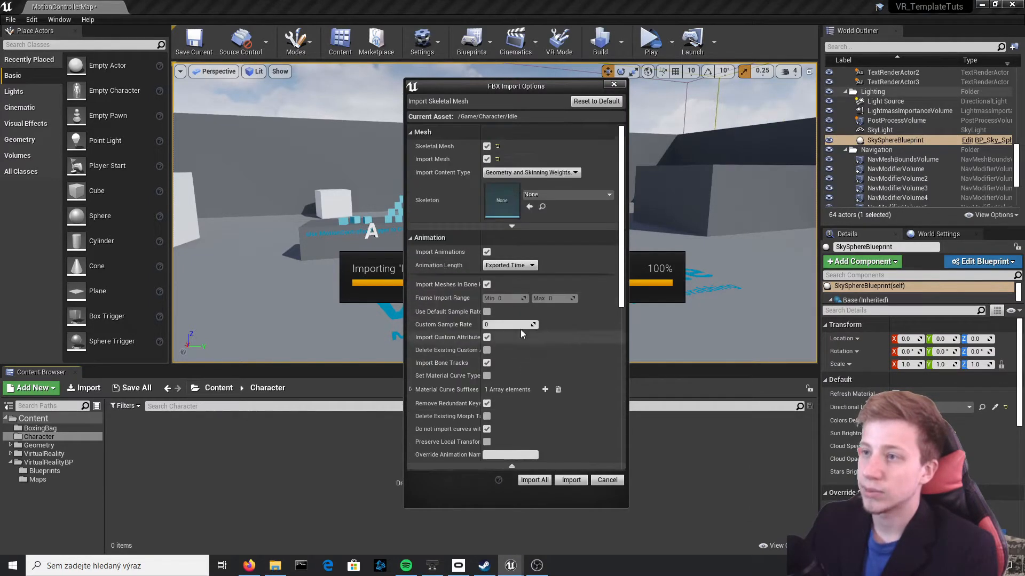
{"action": "left_click", "coordinate": [511, 226]}
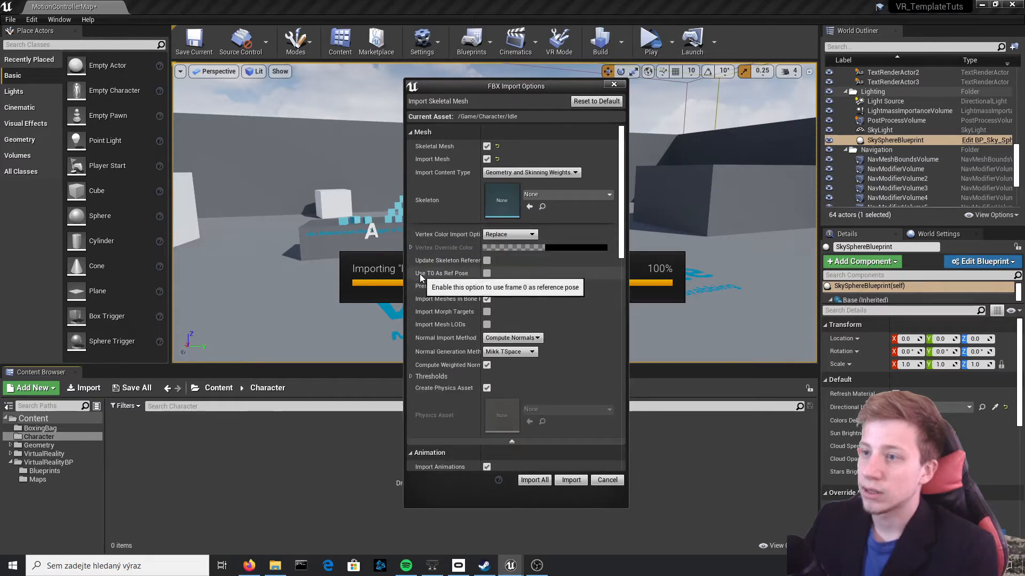
{"action": "left_click", "coordinate": [486, 274]}
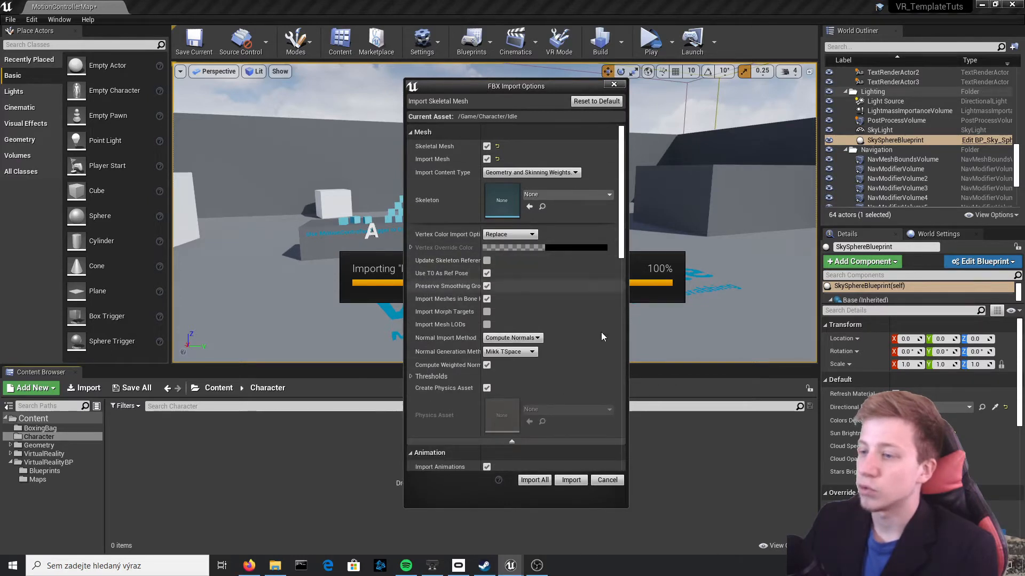
{"action": "left_click", "coordinate": [532, 479]}
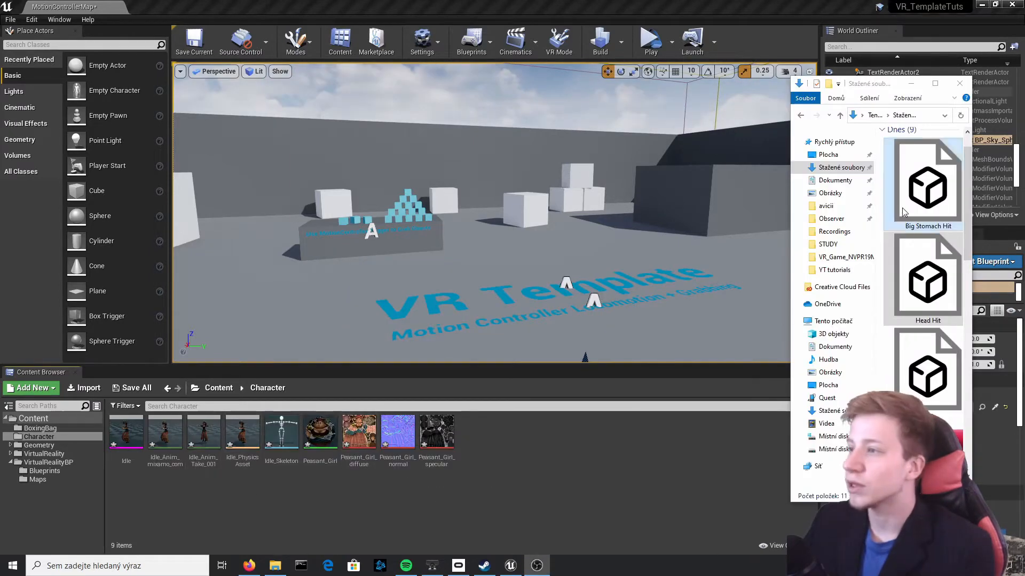
Import the Big Stomach Hit and Head Hit FBX files into the Character folder as animations only, using Idle_Skeleton
{"action": "left_click", "coordinate": [940, 268]}
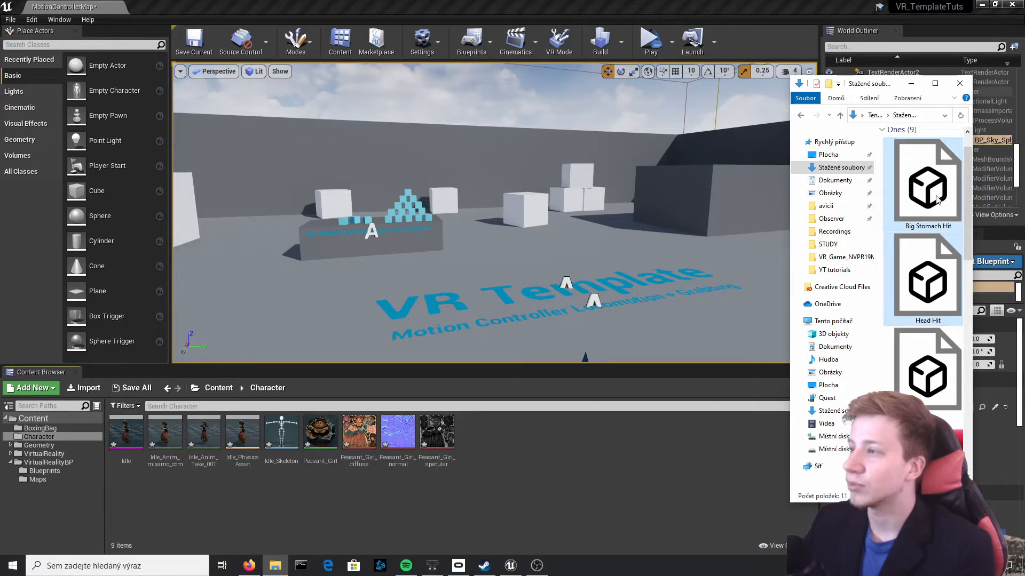
{"action": "left_click_drag", "start_coordinate": [556, 454], "coordinate": [555, 459]}
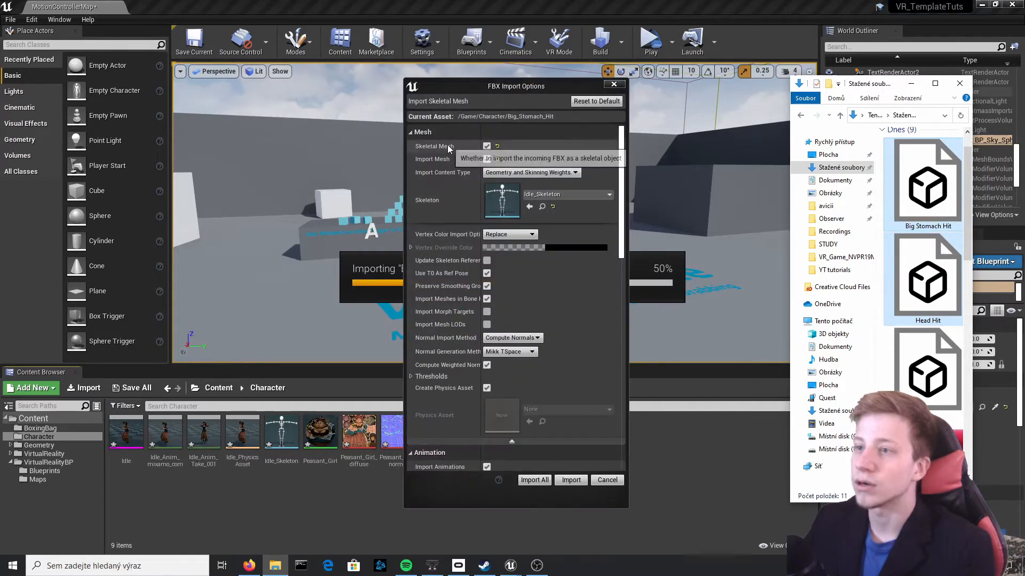
{"action": "left_click", "coordinate": [487, 145]}
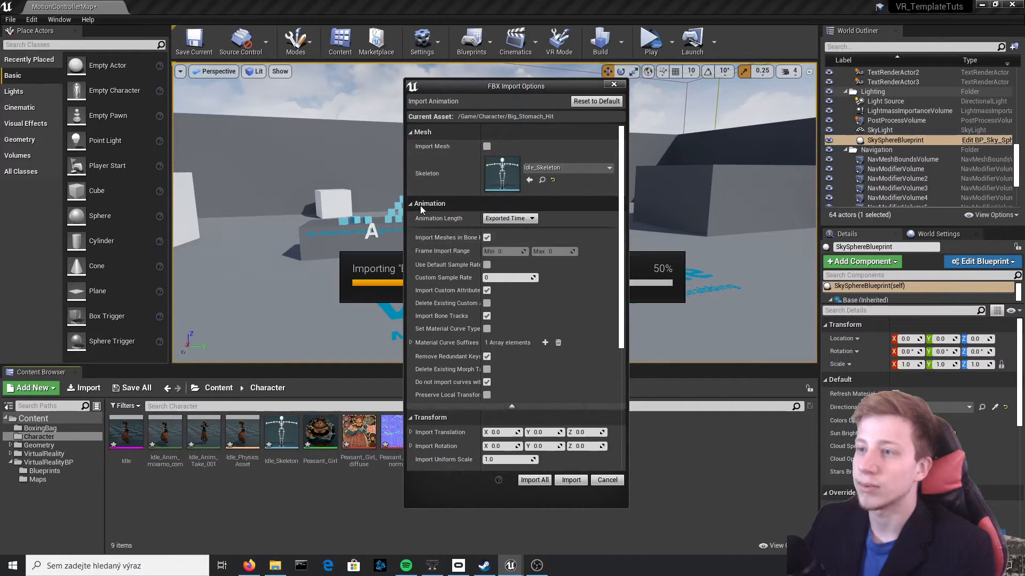
{"action": "left_click", "coordinate": [535, 481]}
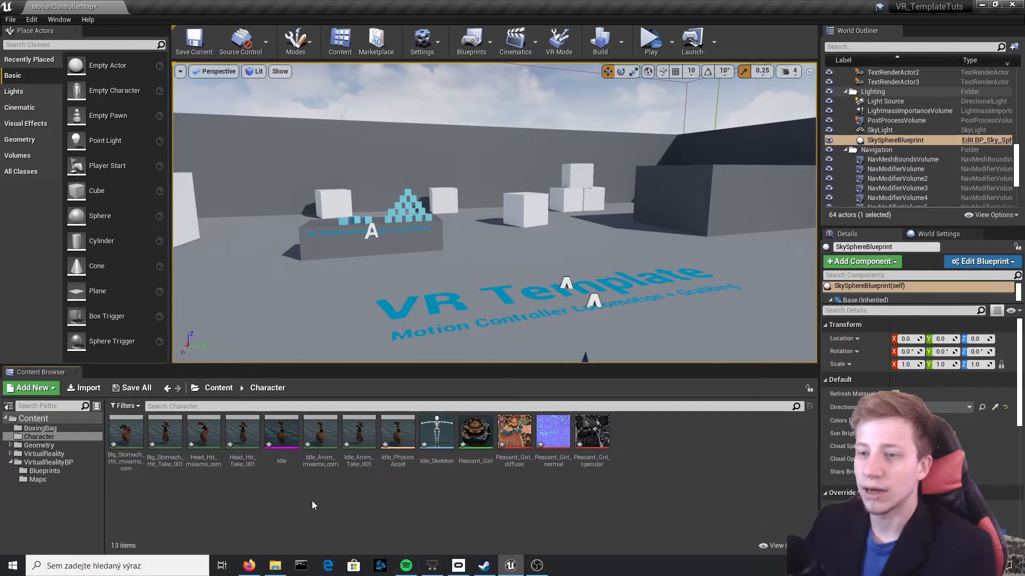
Preview the Head_Hit_Take_001 animation to check its motion and close its editor
{"action": "left_click", "coordinate": [165, 432]}
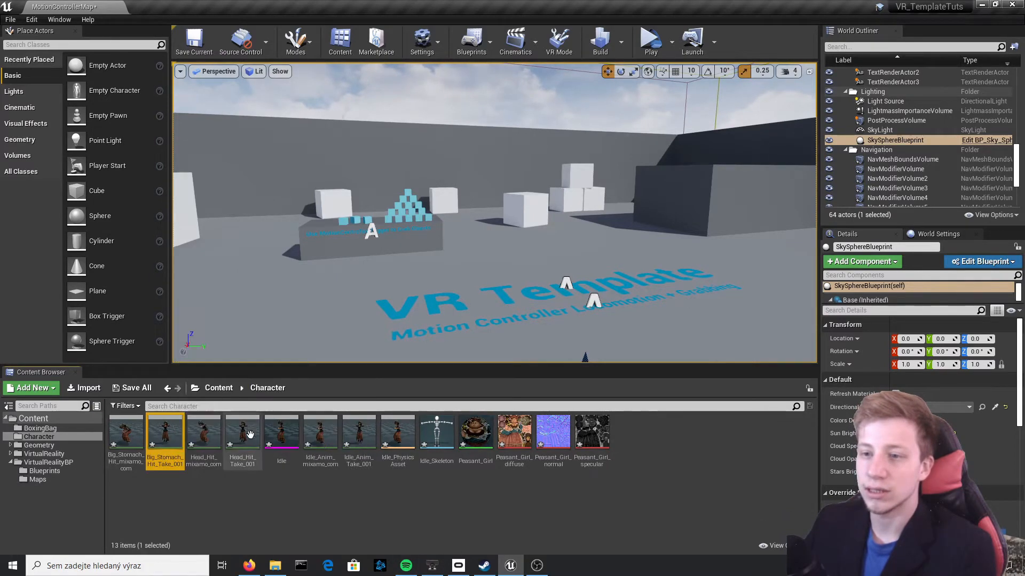
{"action": "left_click", "coordinate": [245, 433], "text": "ctrl"}
{"action": "double_click", "coordinate": [251, 436]}
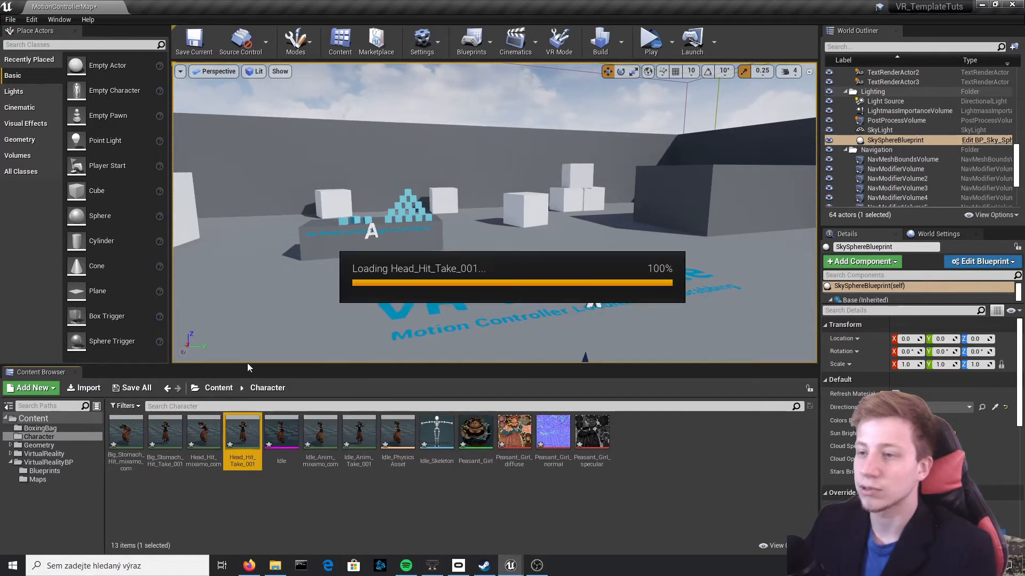
{"action": "scroll", "coordinate": [363, 240], "scroll_direction": "up", "scroll_amount": 5}
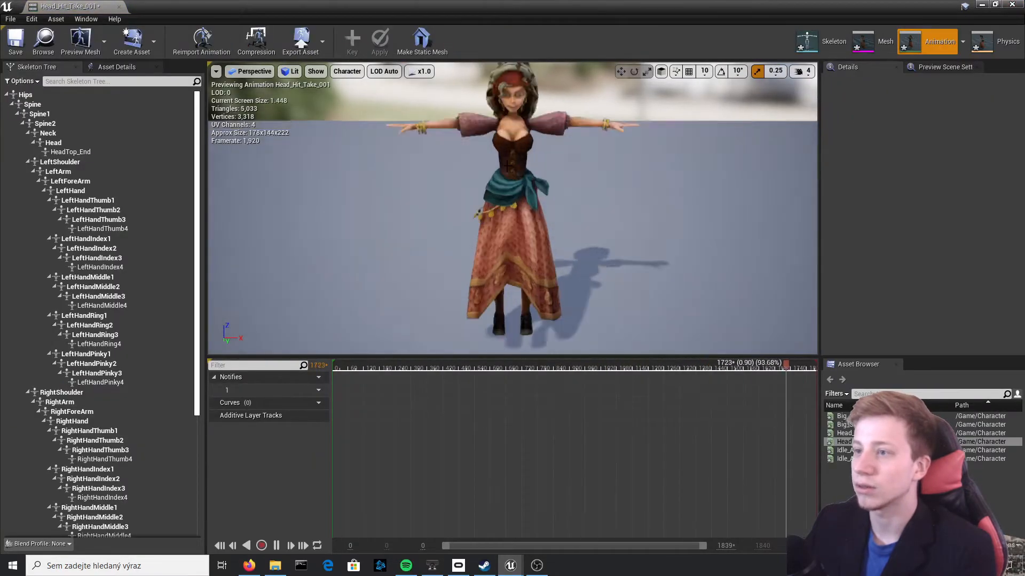
{"action": "left_click", "coordinate": [119, 7]}
Force delete the three Take_001 animation sequences of Big Stomach Hit, Head Hit and Idle from the Character folder
{"action": "left_click", "coordinate": [165, 432], "text": "ctrl"}
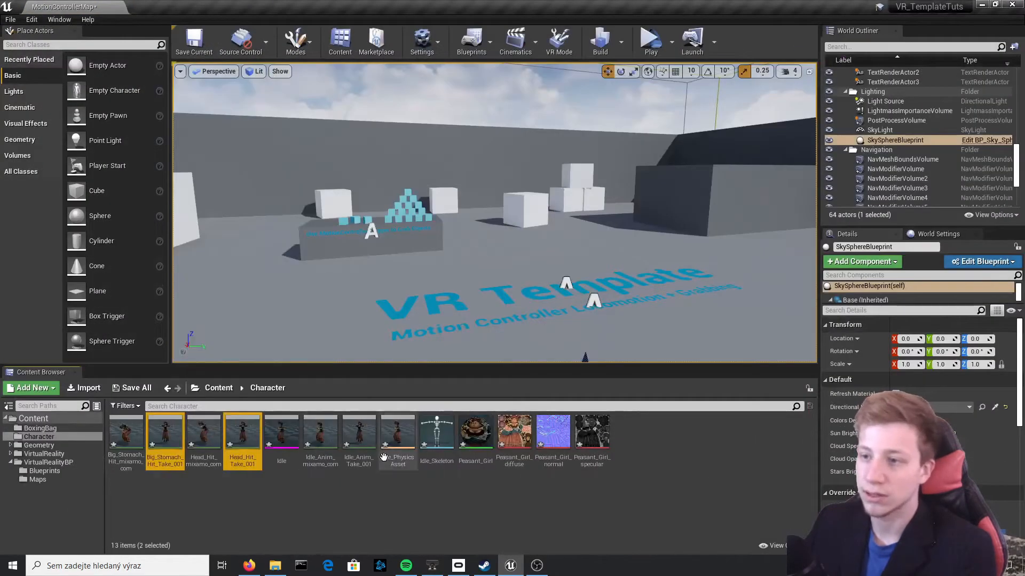
{"action": "left_click", "coordinate": [360, 439], "text": "ctrl"}
{"action": "key", "text": "Delete"}
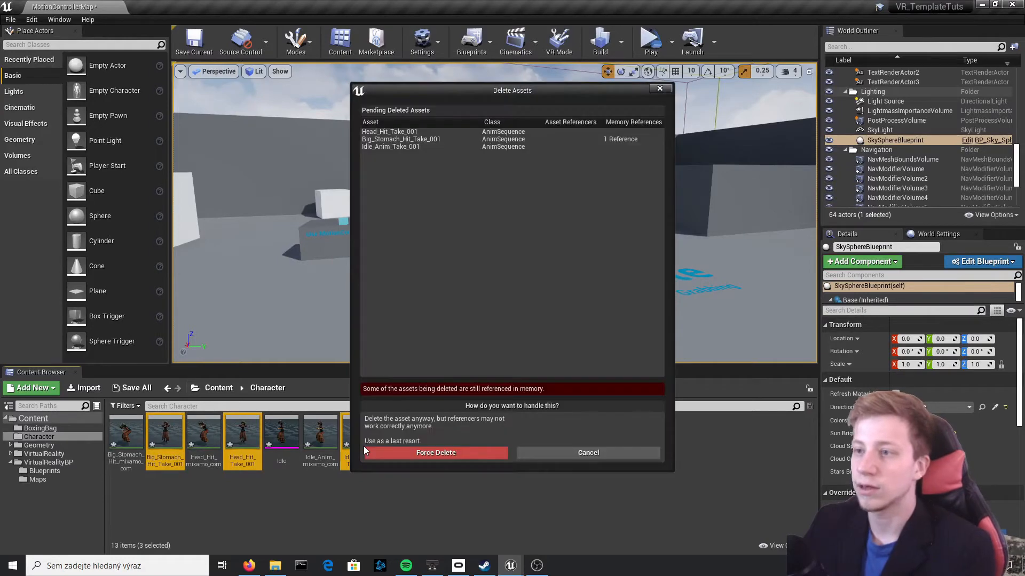
{"action": "left_click", "coordinate": [388, 462]}
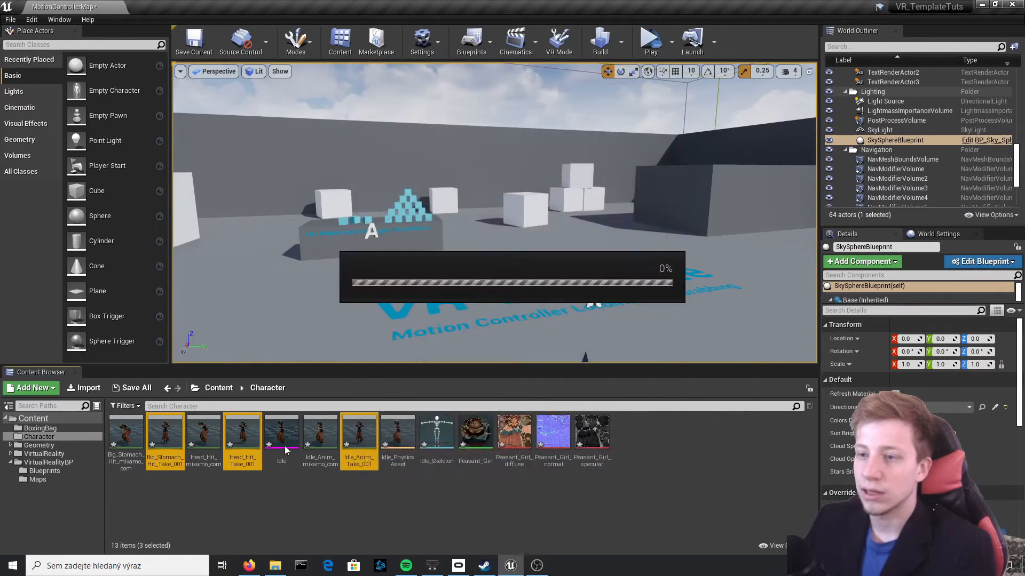
Preview the remaining Head Hit, Big Stomach Hit and Idle mixamo_com animations on the character
{"action": "double_click", "coordinate": [151, 432]}
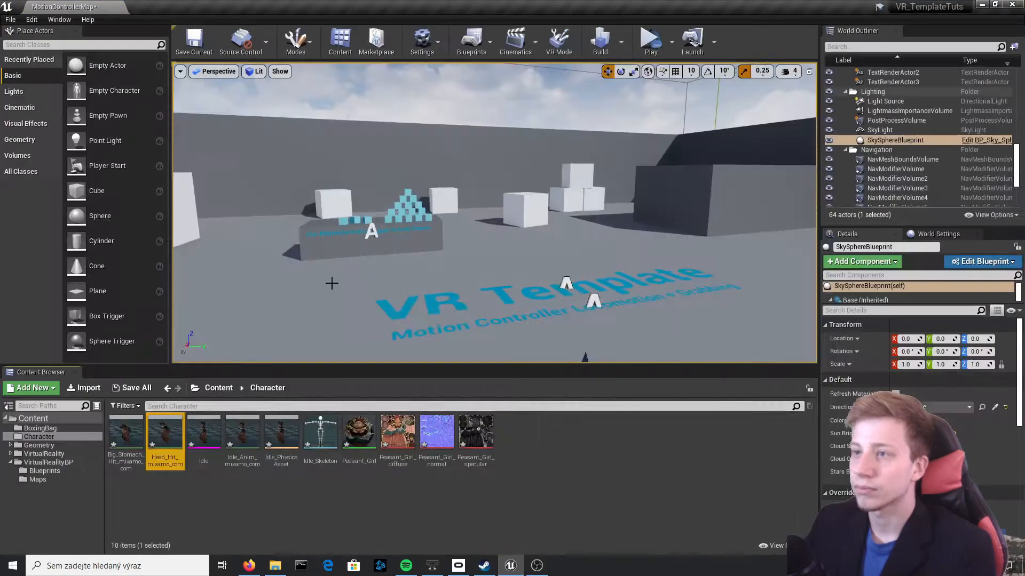
{"action": "double_click", "coordinate": [116, 427]}
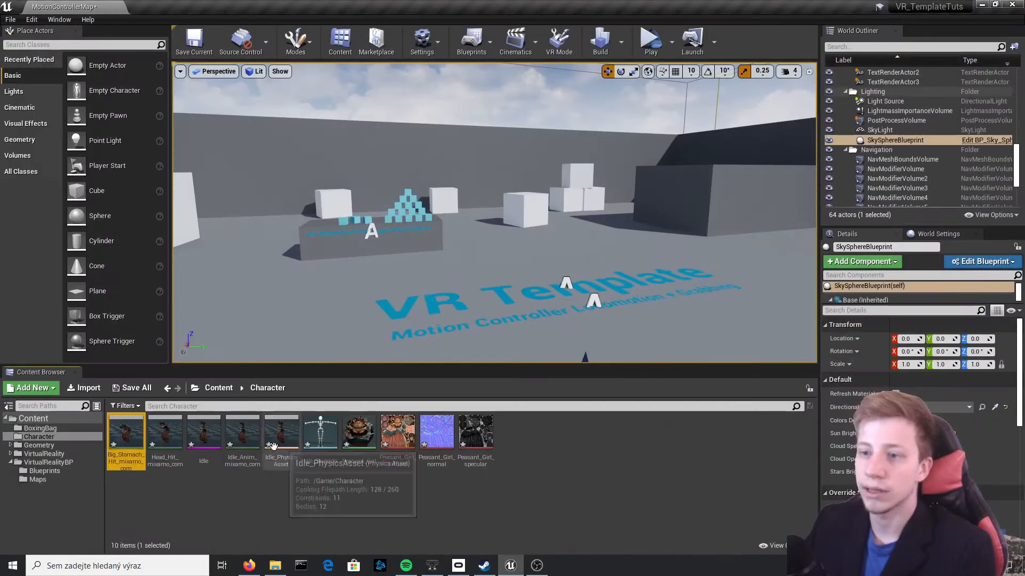
{"action": "double_click", "coordinate": [254, 453]}
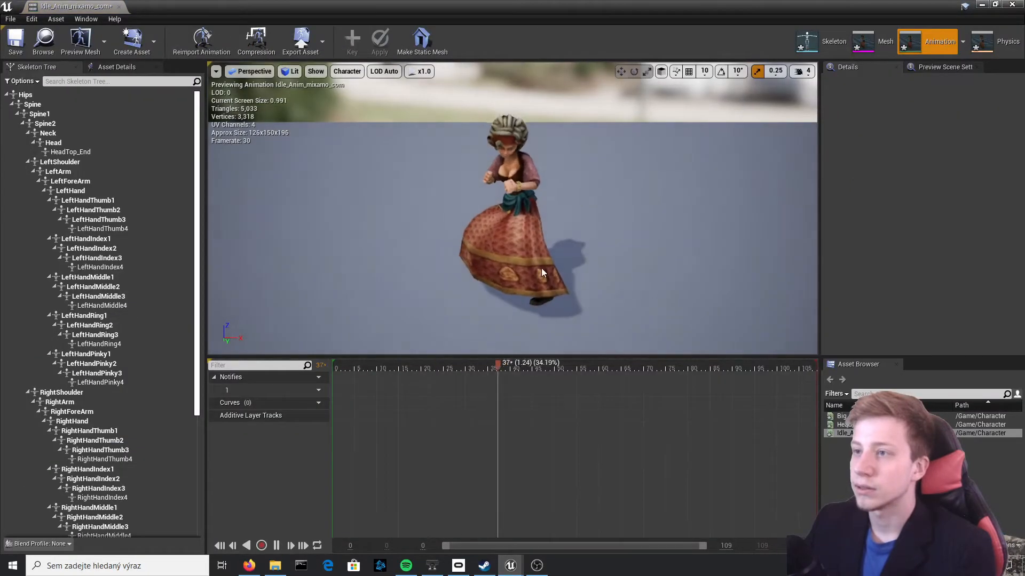
{"action": "right_click_drag", "start_coordinate": [293, 245], "coordinate": [496, 232]}
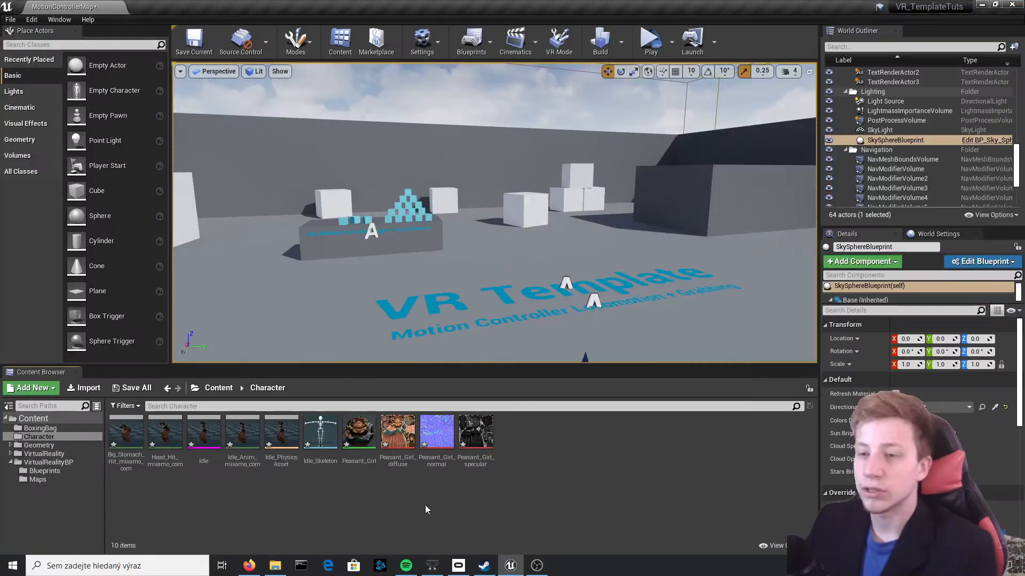
Create a Blueprint Class with Character as its parent in the Character folder and name it Enemy
{"action": "right_click", "coordinate": [538, 506]}
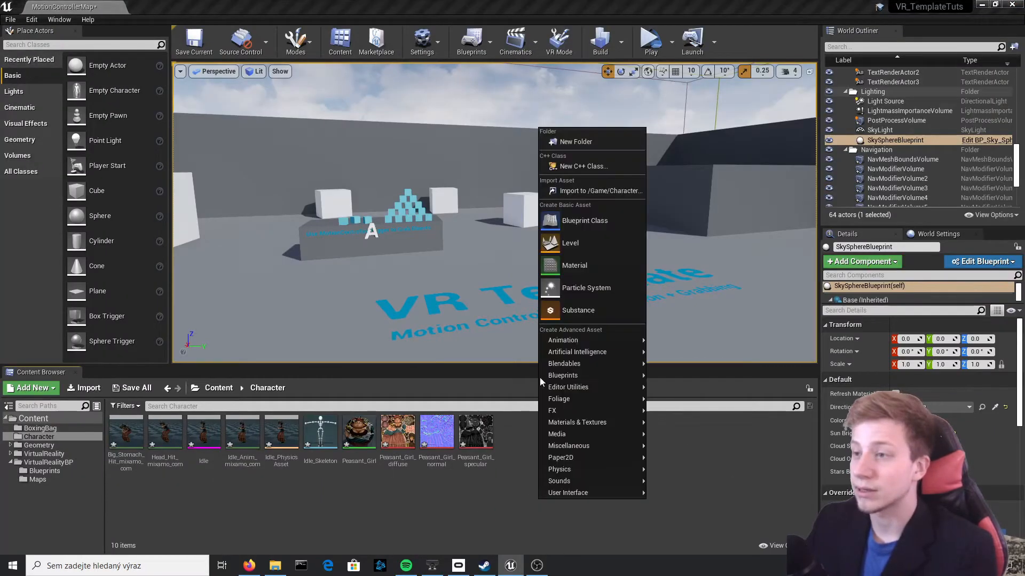
{"action": "left_click", "coordinate": [614, 222]}
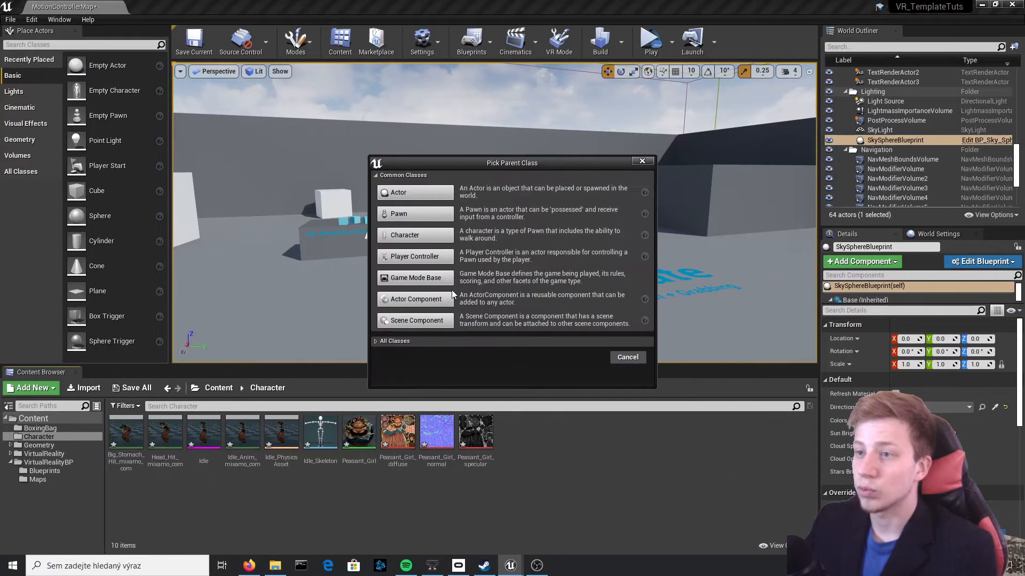
{"action": "left_click", "coordinate": [415, 235]}
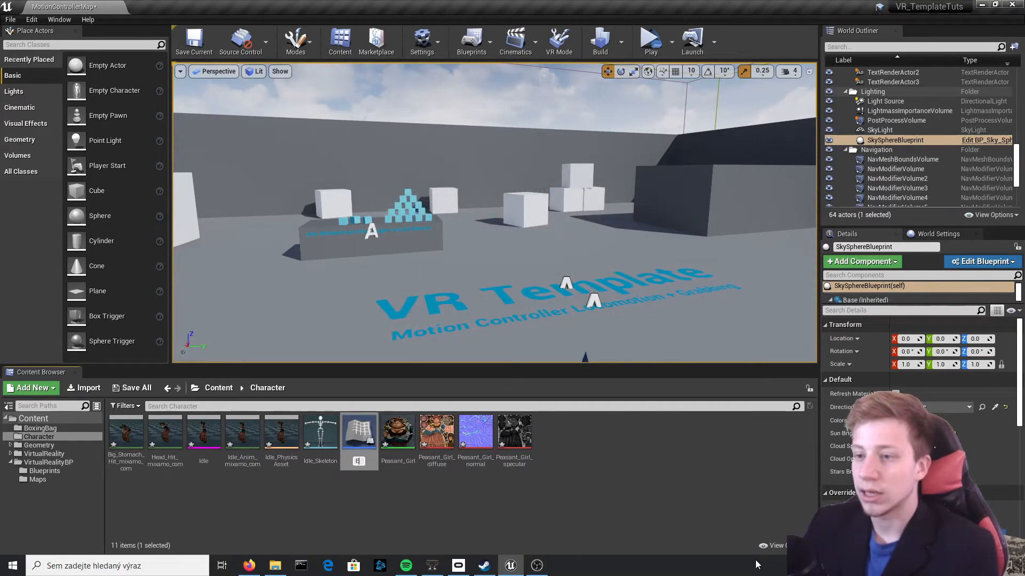
{"action": "type", "text": "Enemy"}
{"action": "key", "text": "Return"}
{"action": "key", "text": "Return"}
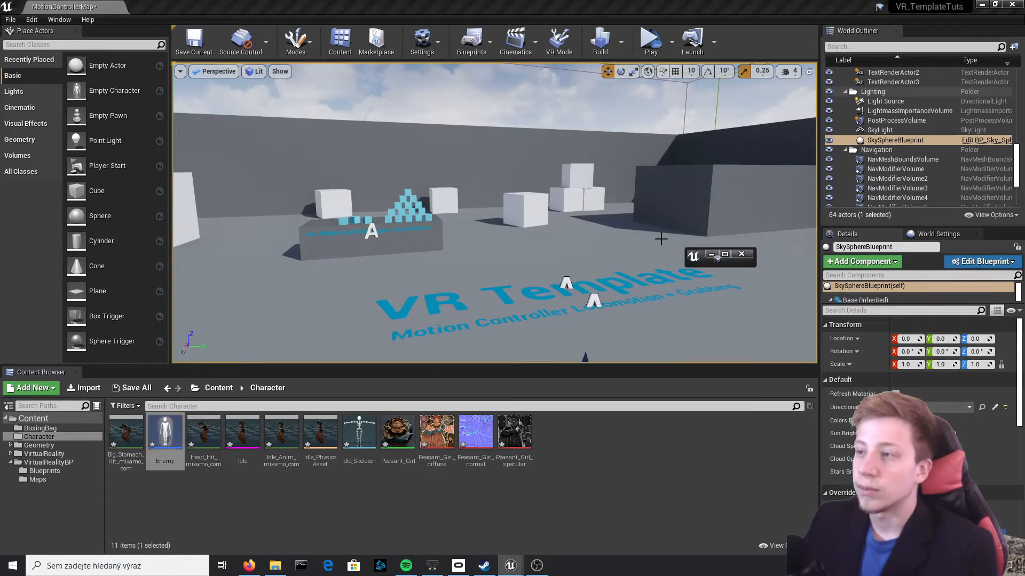
Open the Enemy blueprint for editing and assign the Idle skeletal mesh to its inherited Mesh component
{"action": "left_click", "coordinate": [724, 255]}
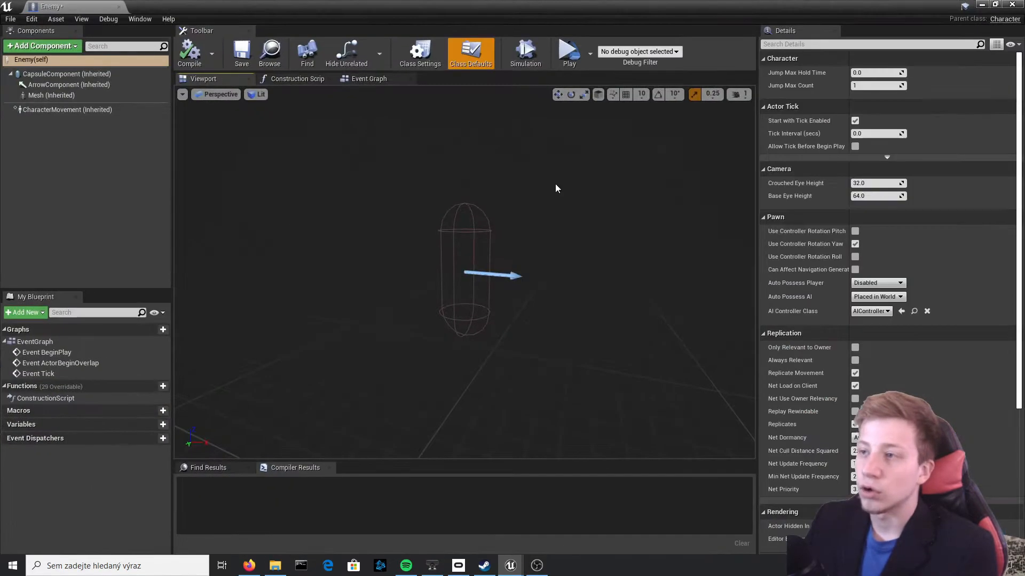
{"action": "left_click", "coordinate": [48, 96]}
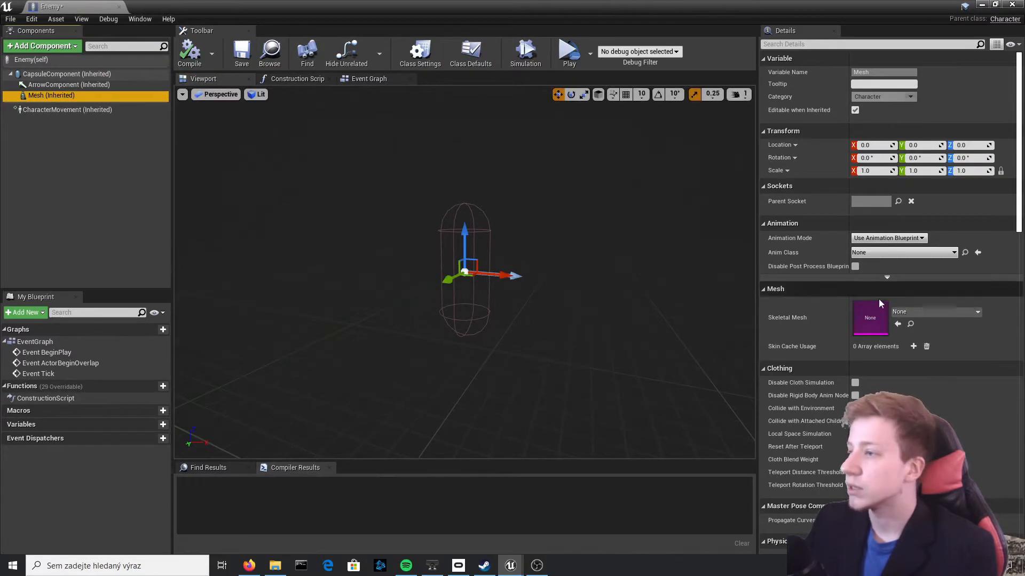
{"action": "scroll", "coordinate": [890, 301], "scroll_direction": "down", "scroll_amount": 4}
{"action": "left_click", "coordinate": [940, 209]}
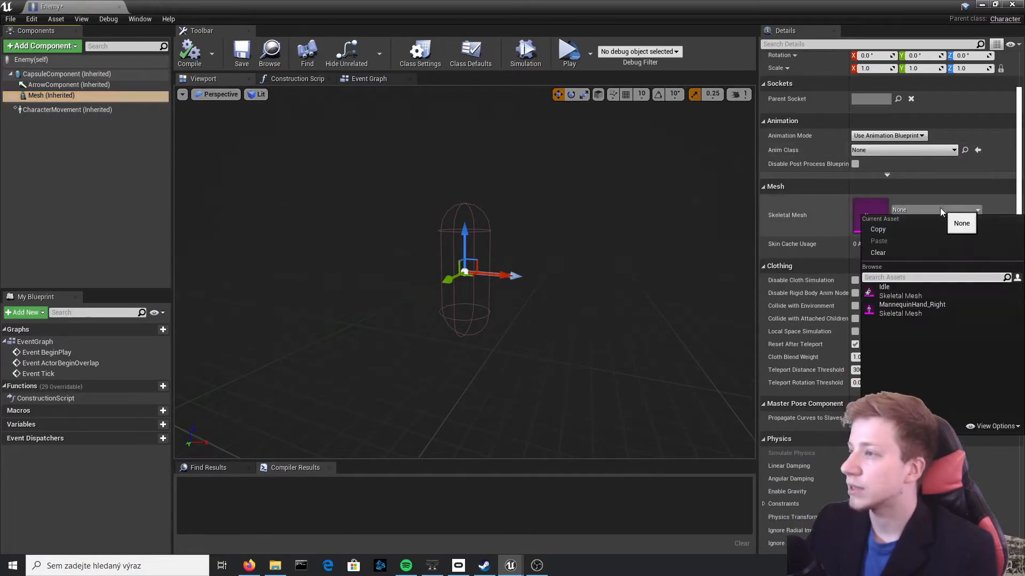
{"action": "left_click", "coordinate": [919, 303]}
Move the character mesh down into the capsule, to about Z -61.6 and X 5
{"action": "scroll", "coordinate": [425, 224], "scroll_direction": "up", "scroll_amount": 5}
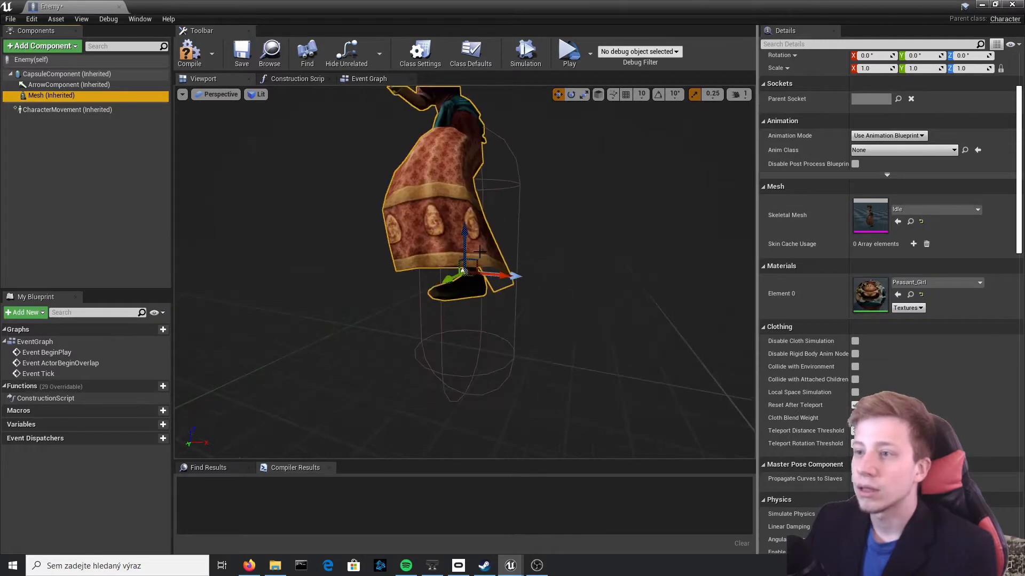
{"action": "left_click_drag", "start_coordinate": [466, 233], "coordinate": [478, 327]}
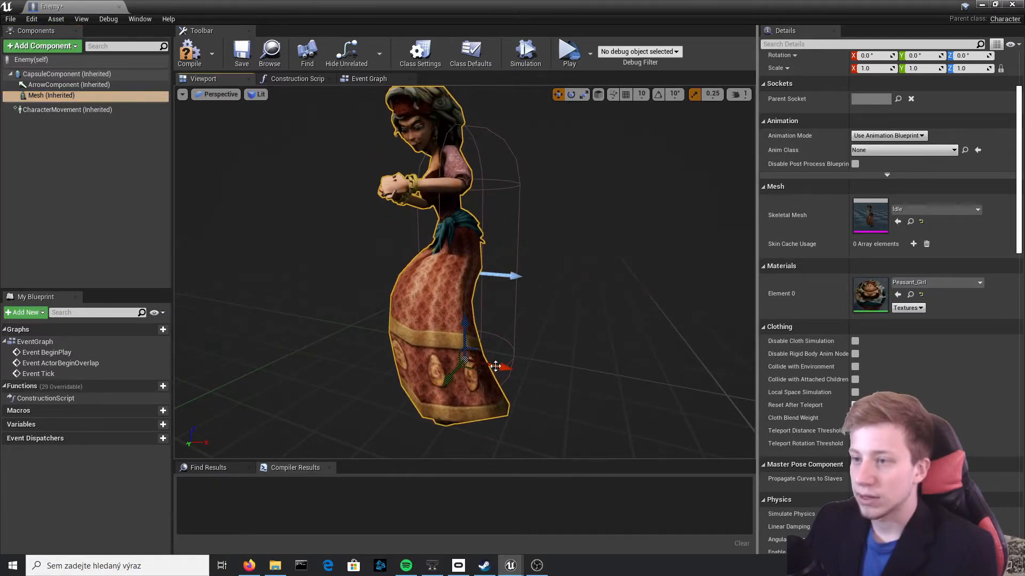
{"action": "left_click_drag", "start_coordinate": [496, 367], "coordinate": [414, 375]}
Try rotating the mesh about its vertical axis, set its Z rotation back to 0, and compile the Enemy blueprint
{"action": "key", "text": "e"}
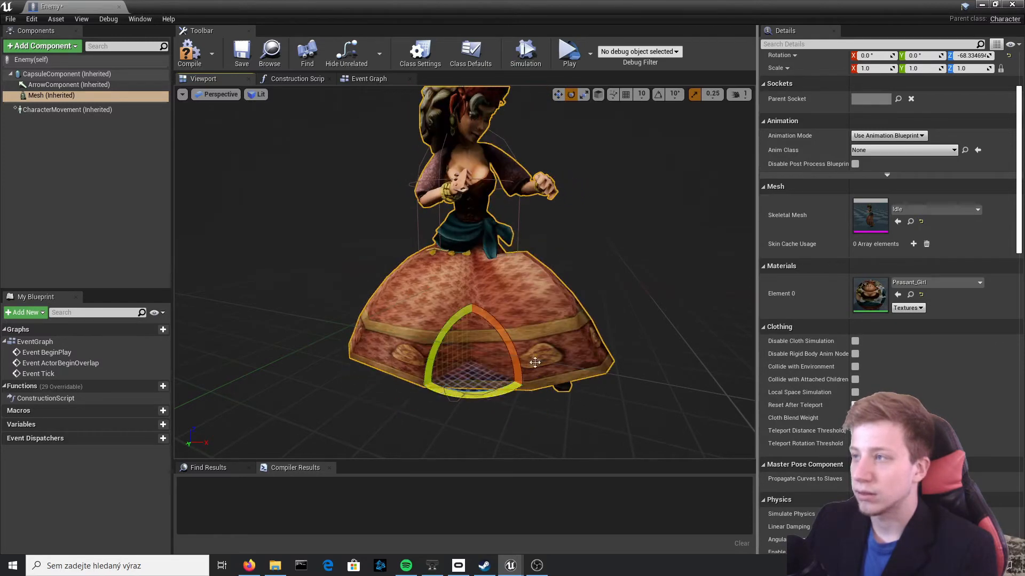
{"action": "scroll", "coordinate": [920, 113], "scroll_direction": "up", "scroll_amount": 5}
{"action": "left_click", "coordinate": [958, 140]}
{"action": "type", "text": "0"}
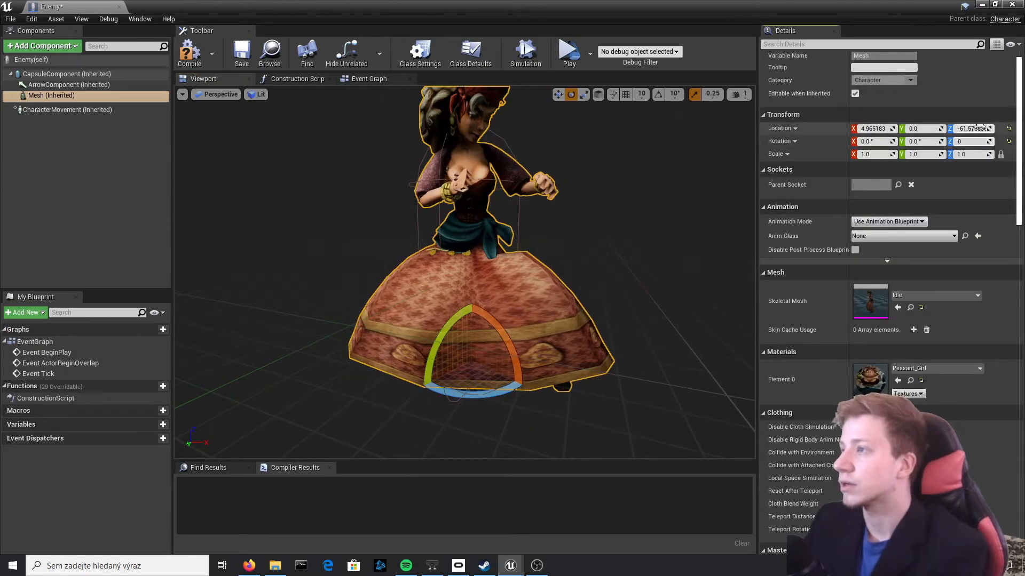
{"action": "key", "text": "Return"}
{"action": "left_click", "coordinate": [197, 57]}
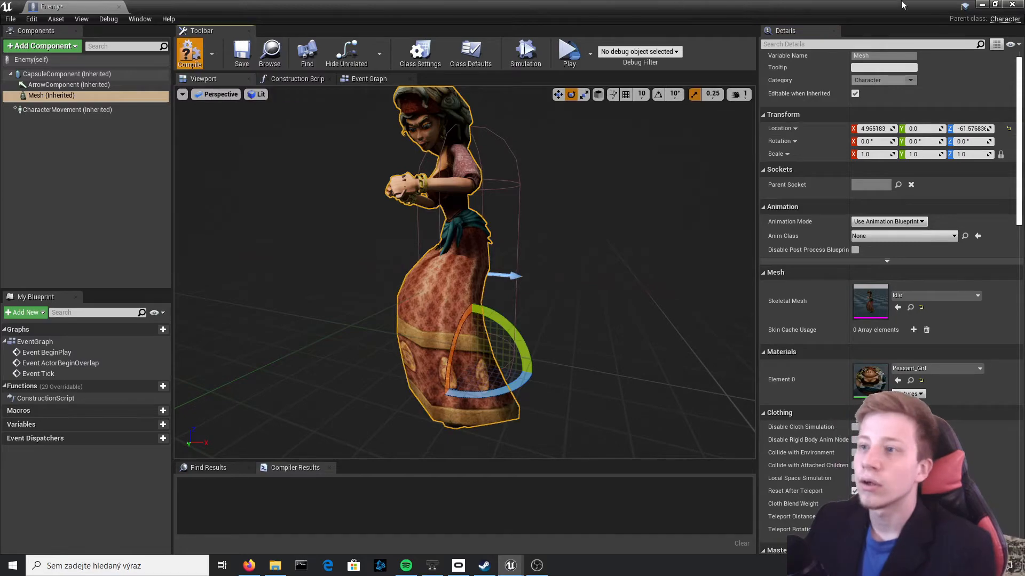
Close the blueprint editor, place an Enemy in the level beside the VR Template floor text and check its feet against the ground
{"action": "left_click", "coordinate": [1012, 5]}
{"action": "left_click_drag", "start_coordinate": [156, 449], "coordinate": [496, 310]}
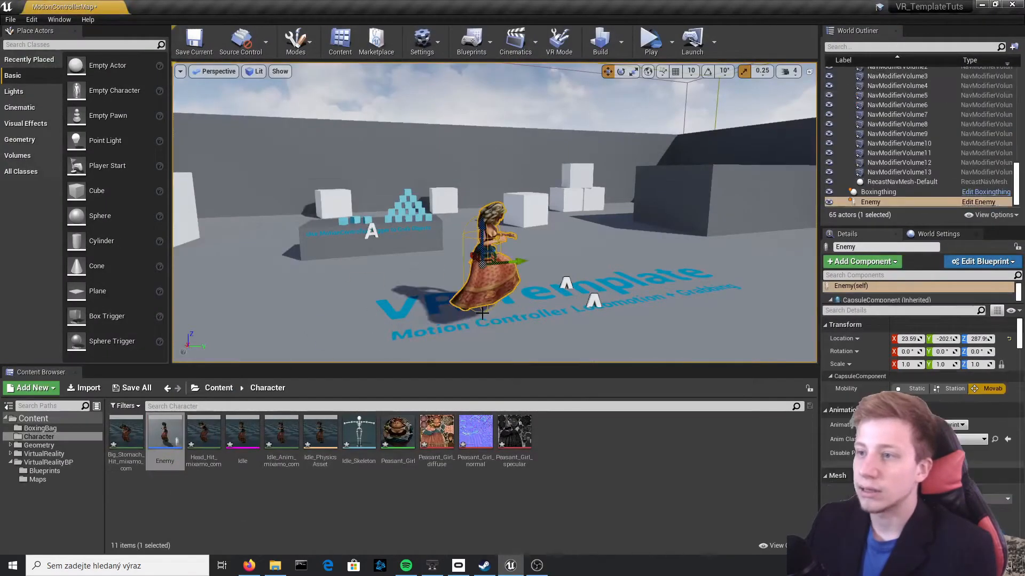
{"action": "scroll", "coordinate": [560, 299], "scroll_direction": "up", "scroll_amount": 3}
{"action": "right_click_drag", "start_coordinate": [561, 299], "coordinate": [326, 278]}
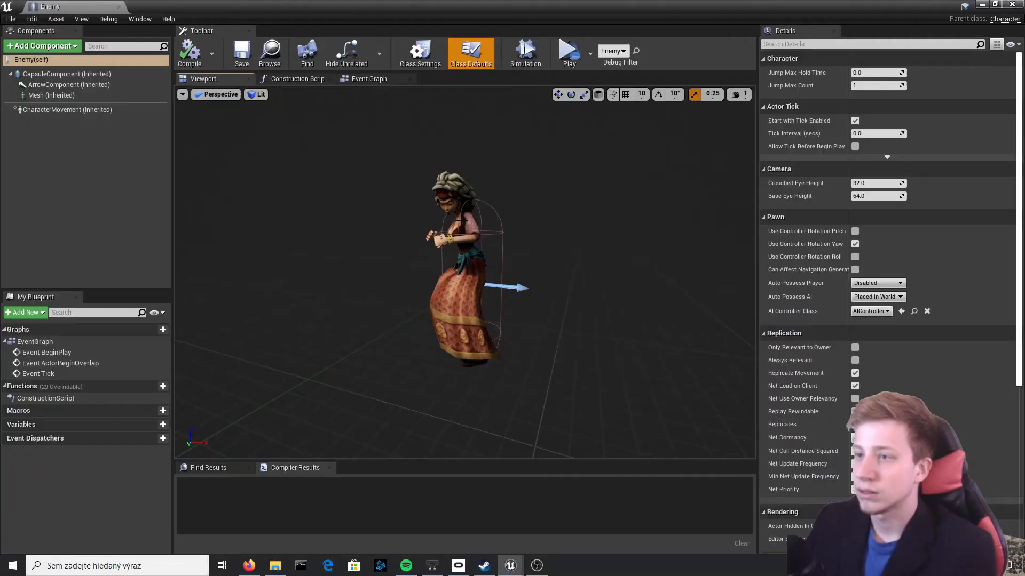
Lower the mesh in the Enemy blueprint to about Z -73.9 and check the placed Enemy in the level
{"action": "left_click", "coordinate": [457, 303]}
{"action": "right_click_drag", "start_coordinate": [457, 303], "coordinate": [475, 379]}
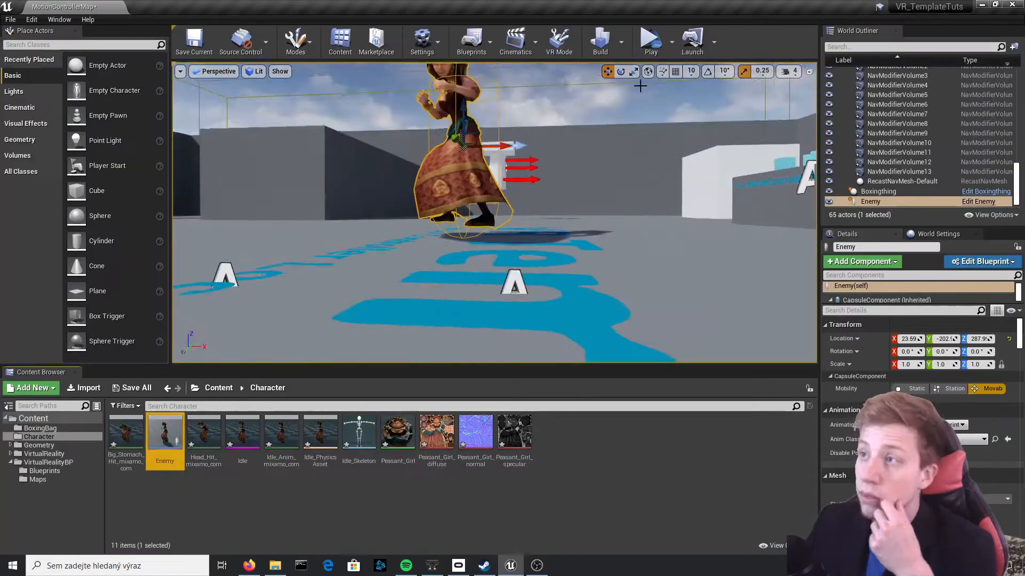
{"action": "right_click_drag", "start_coordinate": [480, 224], "coordinate": [480, 203]}
{"action": "right_click_drag", "start_coordinate": [614, 198], "coordinate": [582, 153]}
{"action": "right_click_drag", "start_coordinate": [769, 140], "coordinate": [723, 154]}
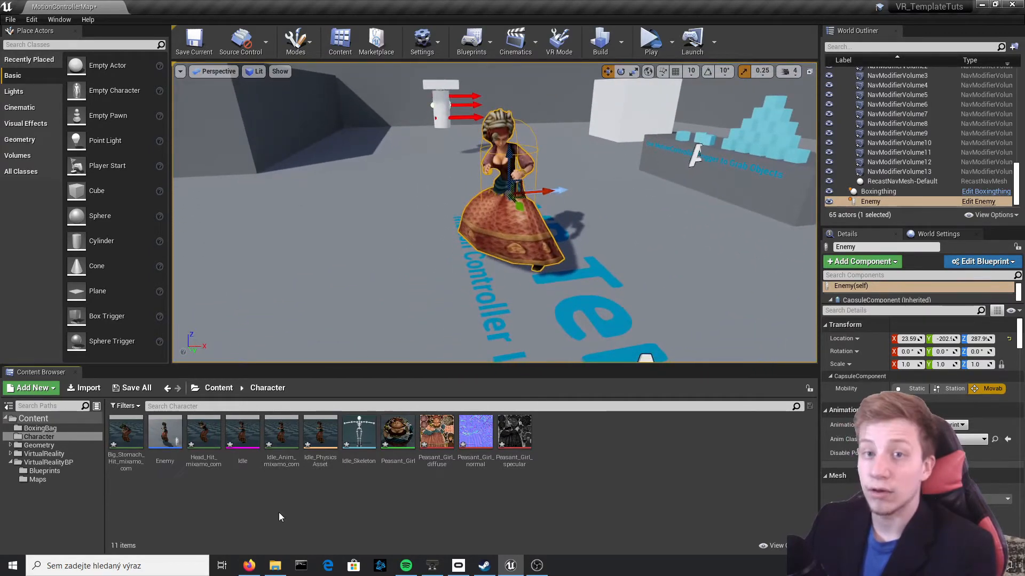
Create an Animation Blueprint targeting Idle_Skeleton in the Character folder, name it Enemy_AnimBP and open it
{"action": "right_click", "coordinate": [428, 494]}
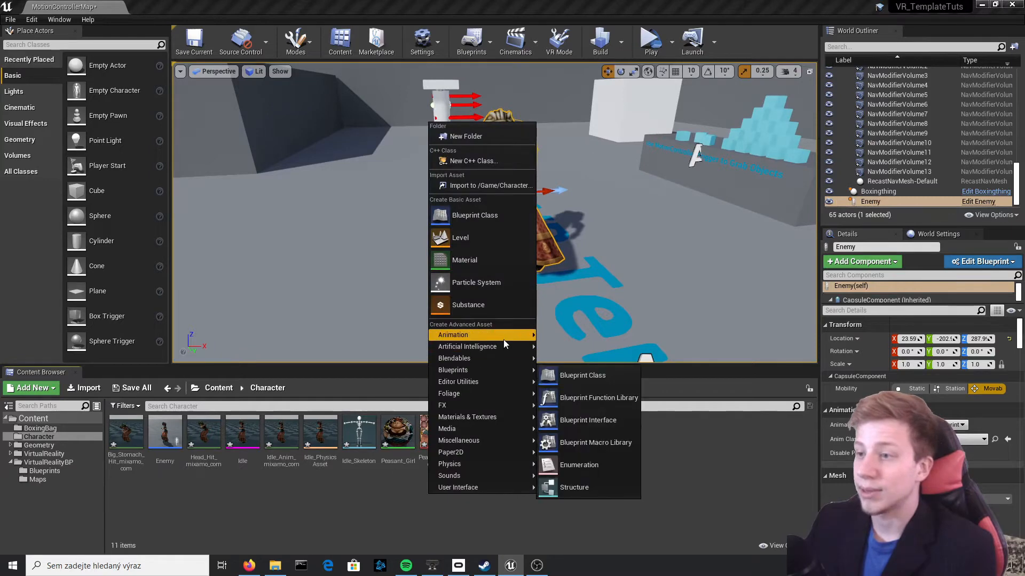
{"action": "mouse_move", "coordinate": [504, 340]}
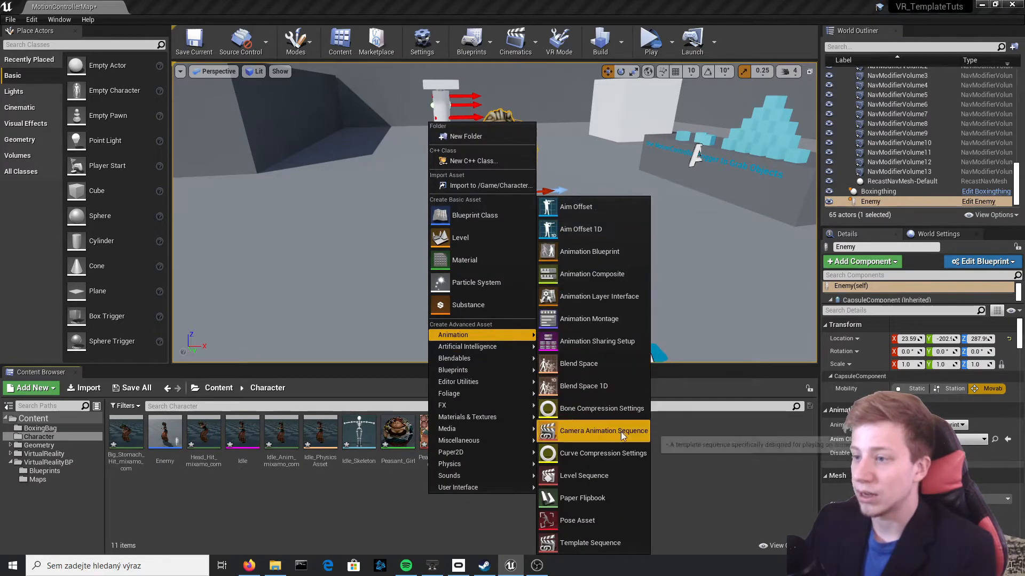
{"action": "left_click", "coordinate": [612, 252]}
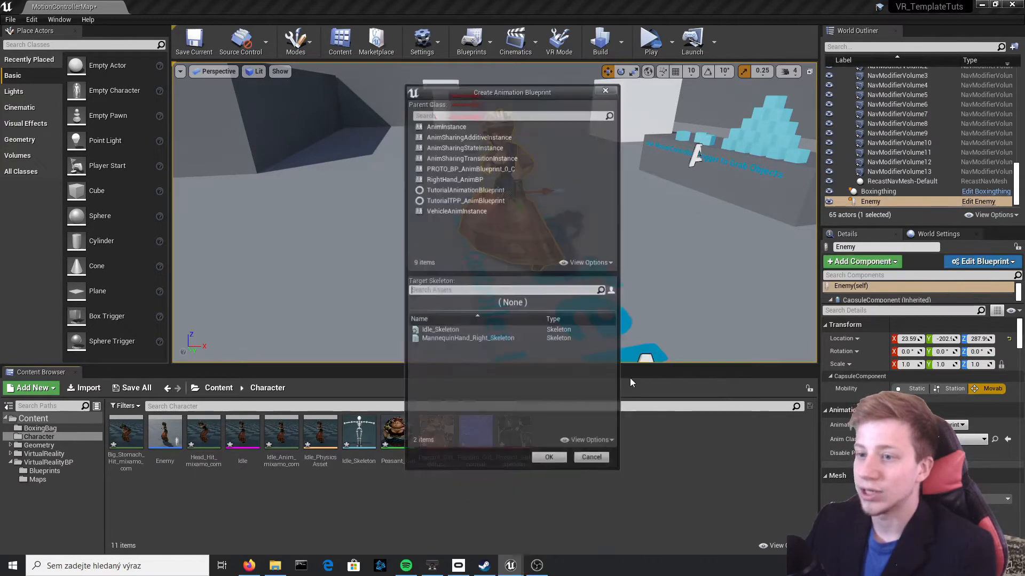
{"action": "left_click", "coordinate": [448, 330]}
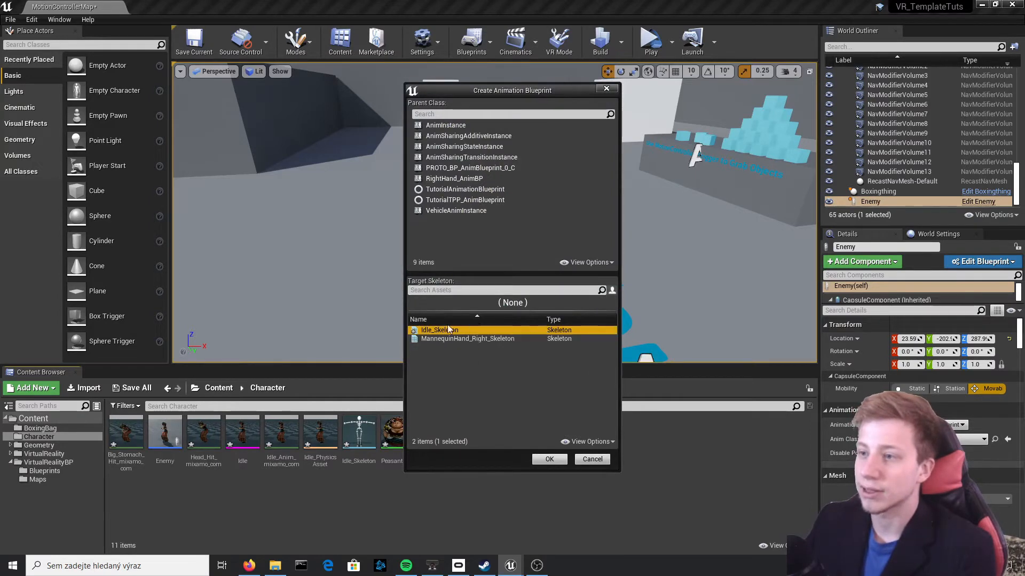
{"action": "left_click", "coordinate": [550, 459]}
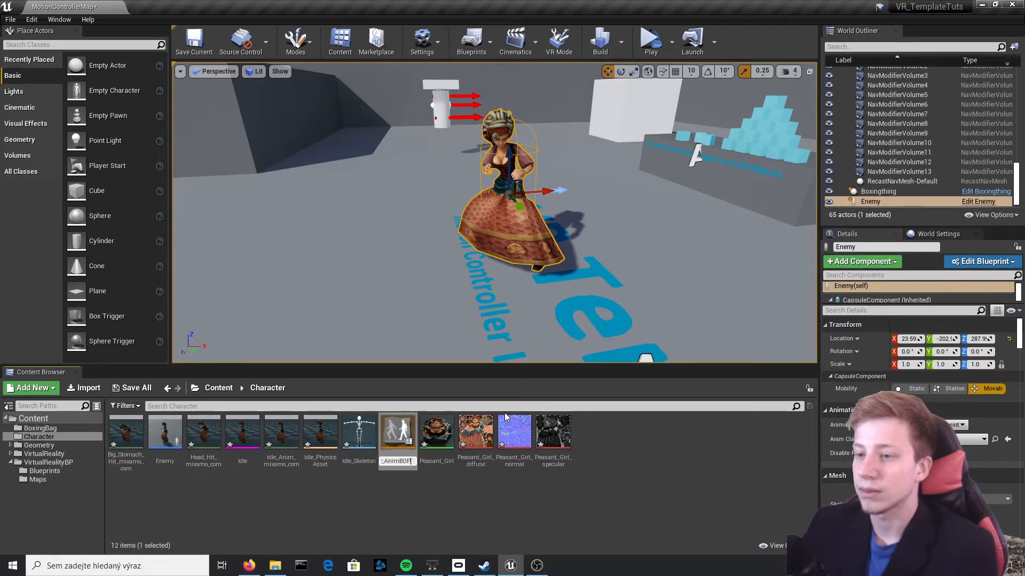
{"action": "type", "text": "P"}
{"action": "key", "text": "Return"}
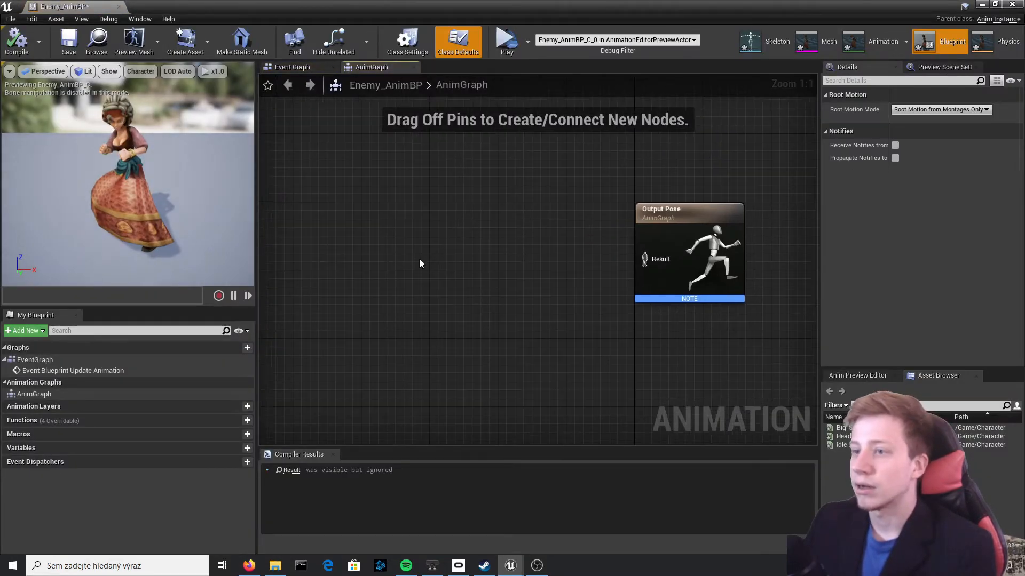
Add a new state machine connected to the Output Pose in the AnimGraph and compile the Animation Blueprint
{"action": "right_click", "coordinate": [420, 263]}
{"action": "left_click_drag", "start_coordinate": [644, 259], "coordinate": [426, 274]}
{"action": "type", "text": "new"}
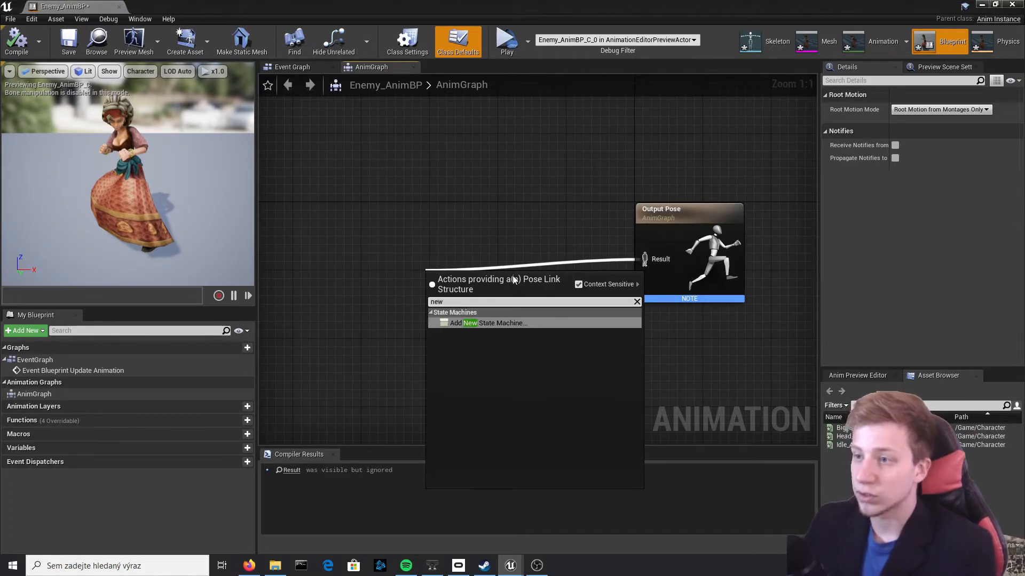
{"action": "left_click", "coordinate": [514, 324]}
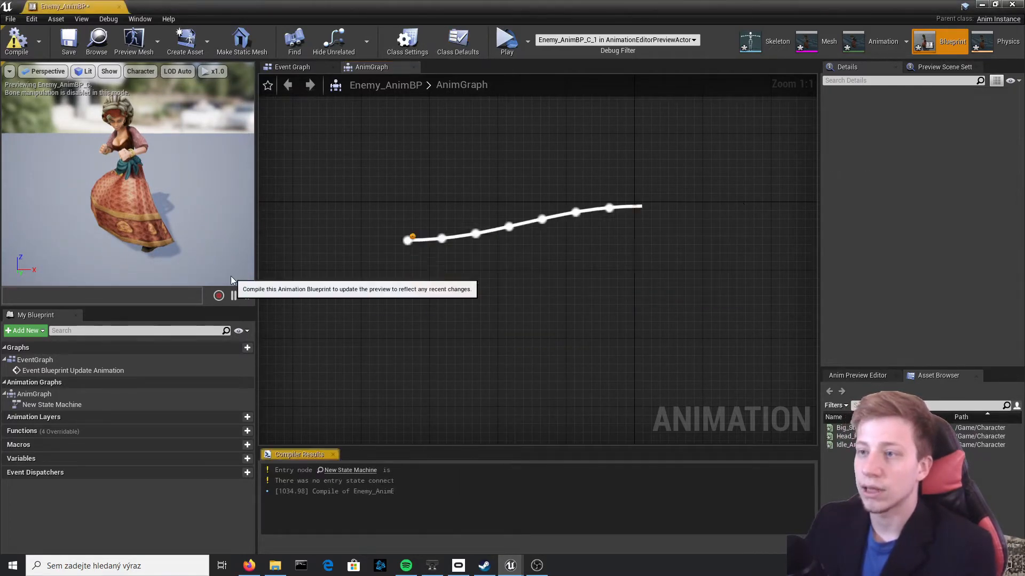
Inside the new state machine, add a state named Idle and connect Entry to it
{"action": "double_click", "coordinate": [456, 259]}
{"action": "right_click", "coordinate": [571, 275]}
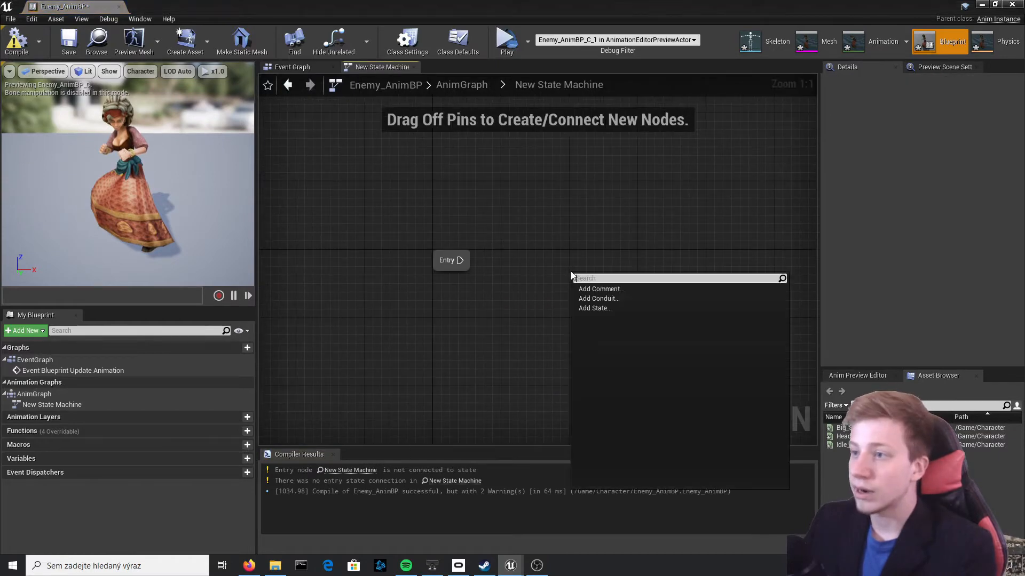
{"action": "left_click", "coordinate": [617, 311]}
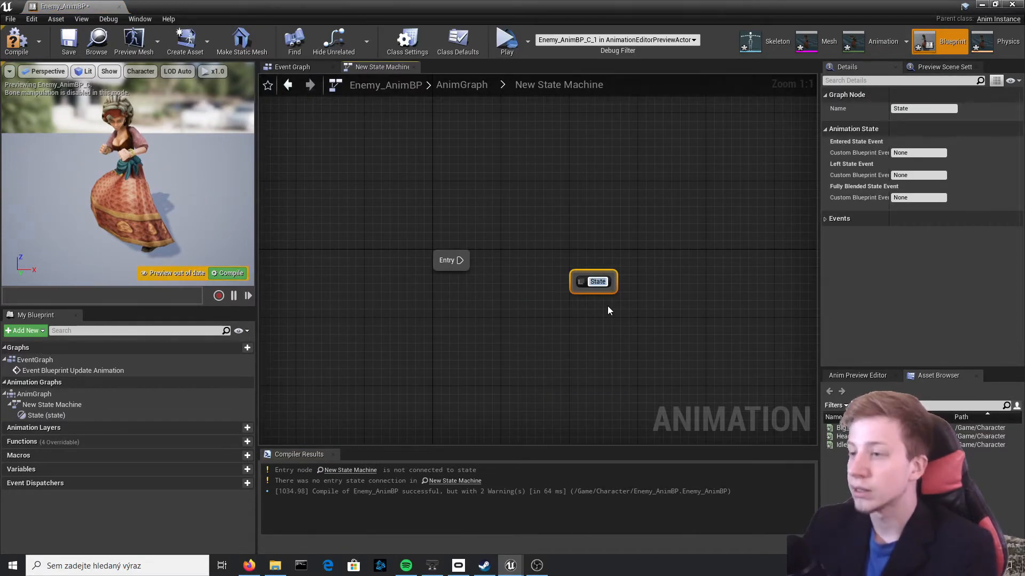
{"action": "type", "text": "Idle"}
{"action": "key", "text": "Return"}
{"action": "right_click", "coordinate": [574, 282]}
{"action": "left_click", "coordinate": [587, 302]}
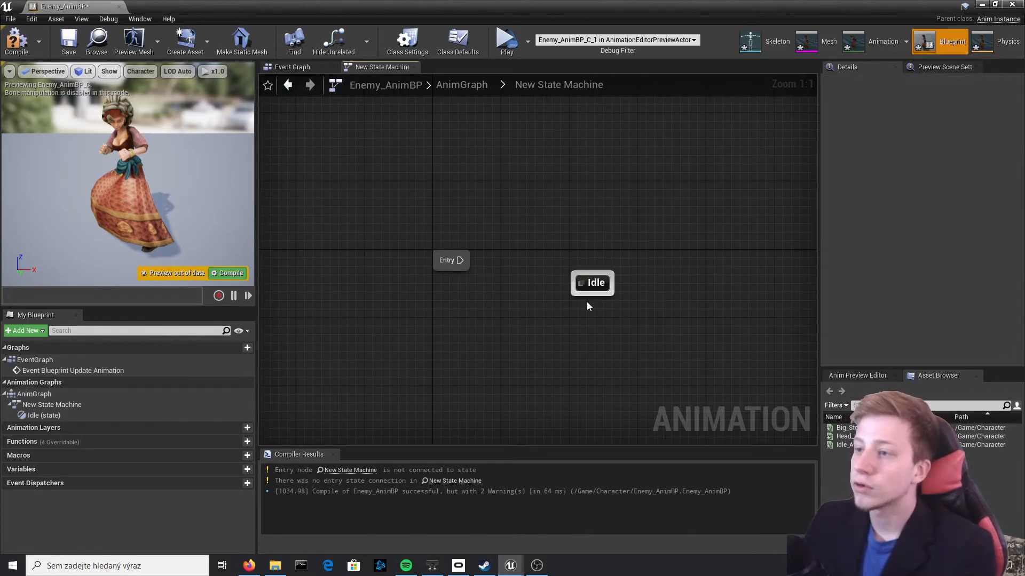
{"action": "left_click_drag", "start_coordinate": [592, 284], "coordinate": [548, 260]}
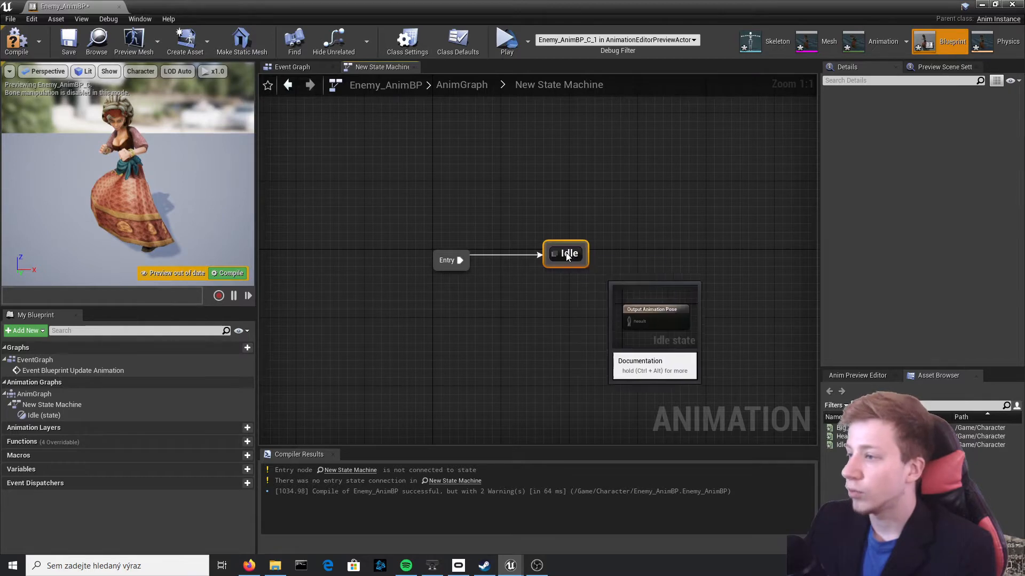
In the Idle state, connect a Play Idle_Anim_mixamo_com node to the Output Animation Pose, then compile and save
{"action": "double_click", "coordinate": [566, 253]}
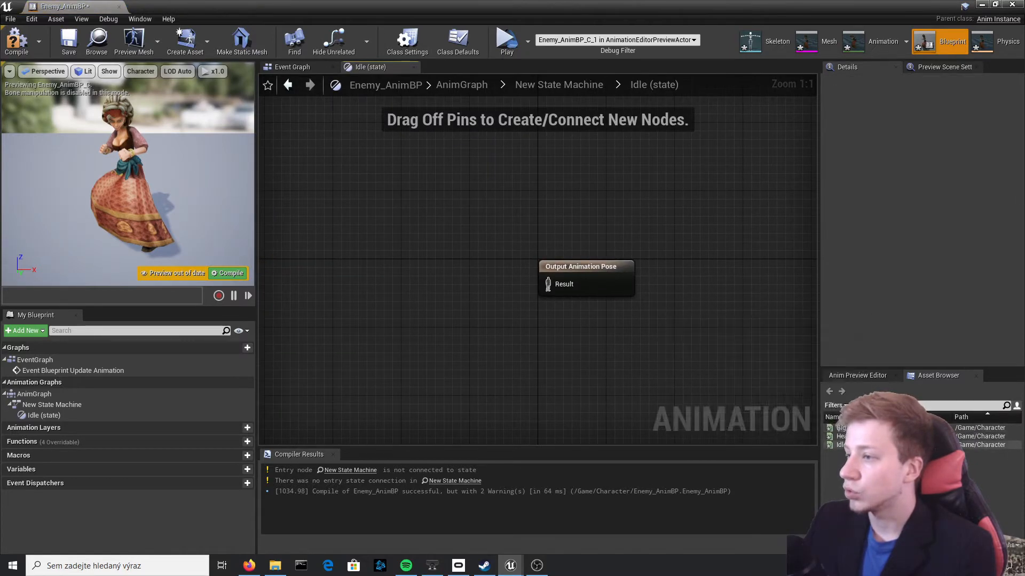
{"action": "left_click_drag", "start_coordinate": [845, 444], "coordinate": [460, 257]}
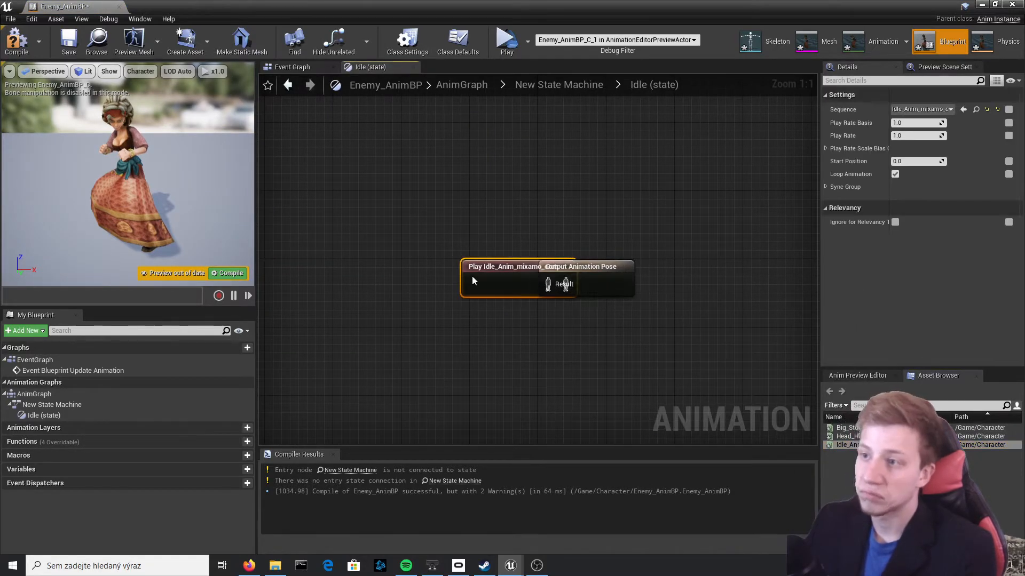
{"action": "mouse_move", "coordinate": [561, 289]}
{"action": "left_mouse_down"}
{"action": "mouse_move", "coordinate": [450, 276]}
{"action": "mouse_move", "coordinate": [579, 285]}
{"action": "mouse_move", "coordinate": [564, 288]}
{"action": "left_mouse_up"}
{"action": "left_click", "coordinate": [526, 252]}
{"action": "key", "text": "ctrl+s"}
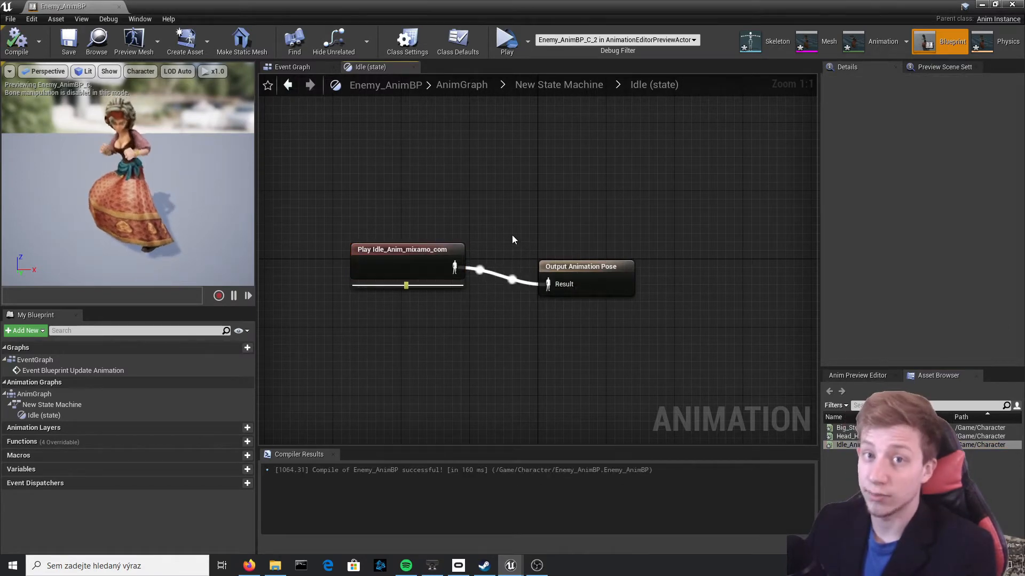
{"action": "left_click", "coordinate": [414, 290]}
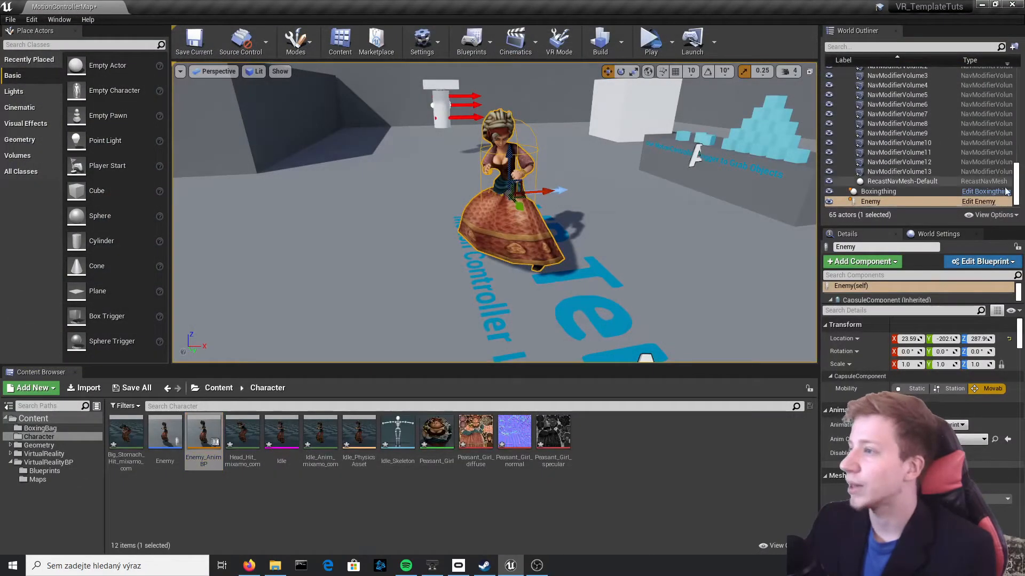
Open the Enemy blueprint from the level, set its Mesh component's Anim Class to Enemy_AnimBP and compile
{"action": "left_click", "coordinate": [995, 202]}
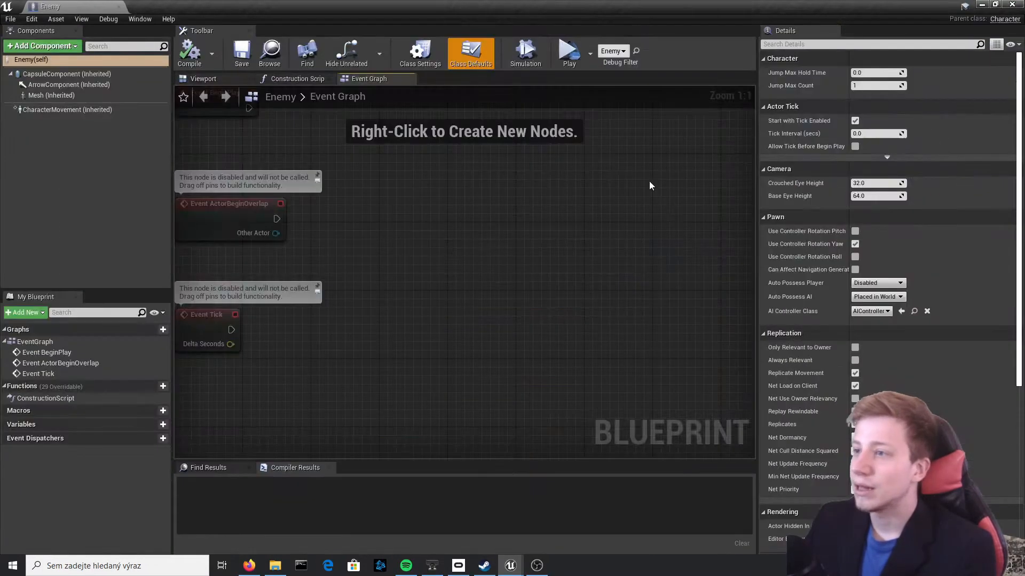
{"action": "left_click", "coordinate": [208, 80]}
{"action": "left_click", "coordinate": [42, 75]}
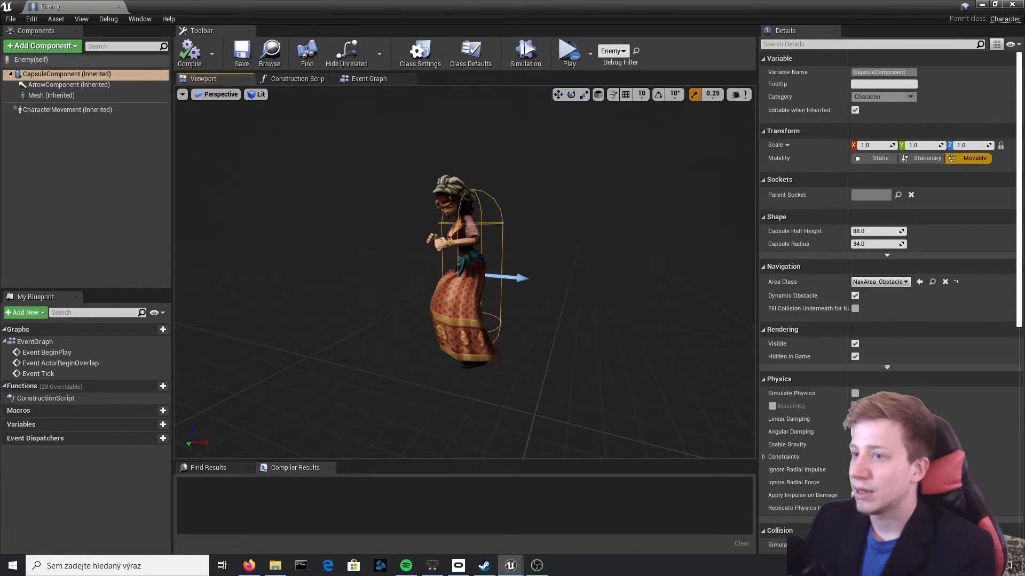
{"action": "left_click", "coordinate": [45, 96]}
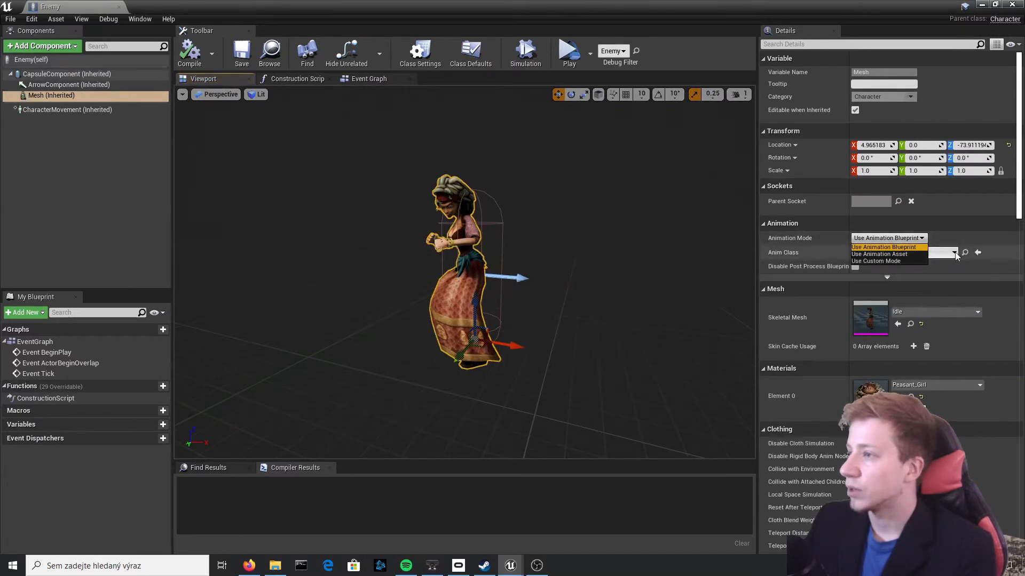
{"action": "left_click", "coordinate": [953, 252]}
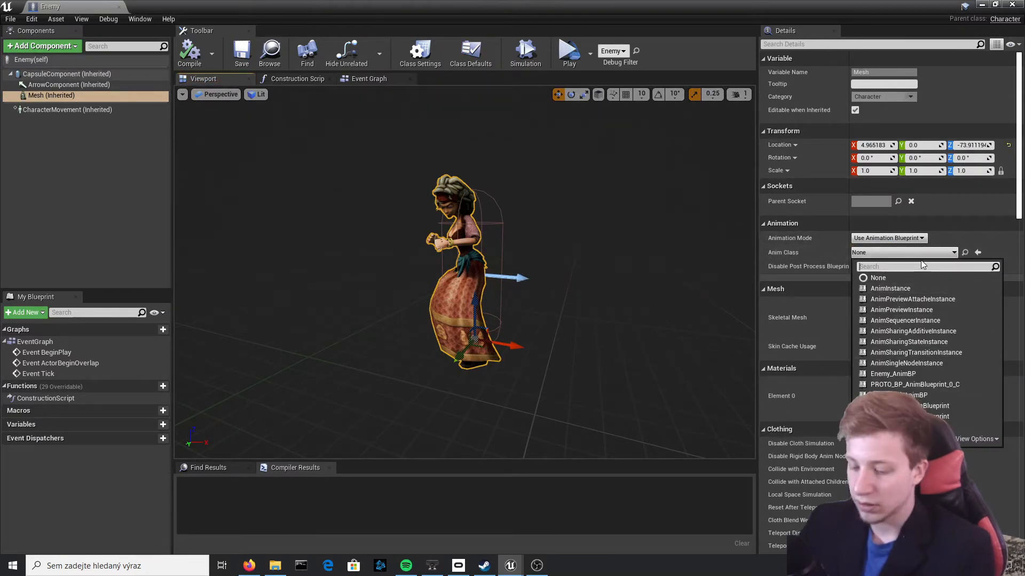
{"action": "type", "text": "idle"}
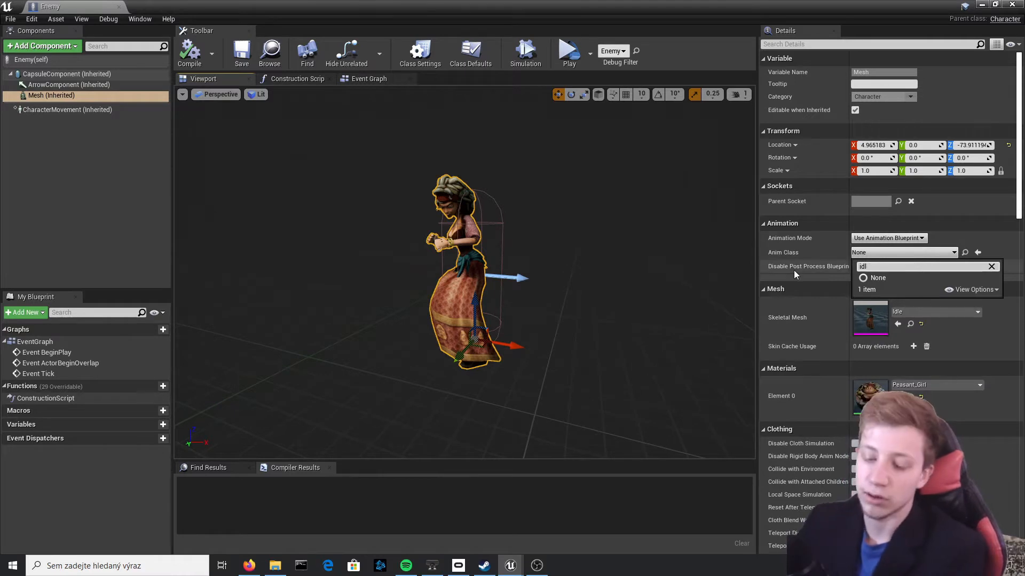
{"action": "key", "text": "BackSpace"}
{"action": "key", "text": "BackSpace"}
{"action": "key", "text": "BackSpace"}
{"action": "key", "text": "BackSpace"}
{"action": "type", "text": "enemy"}
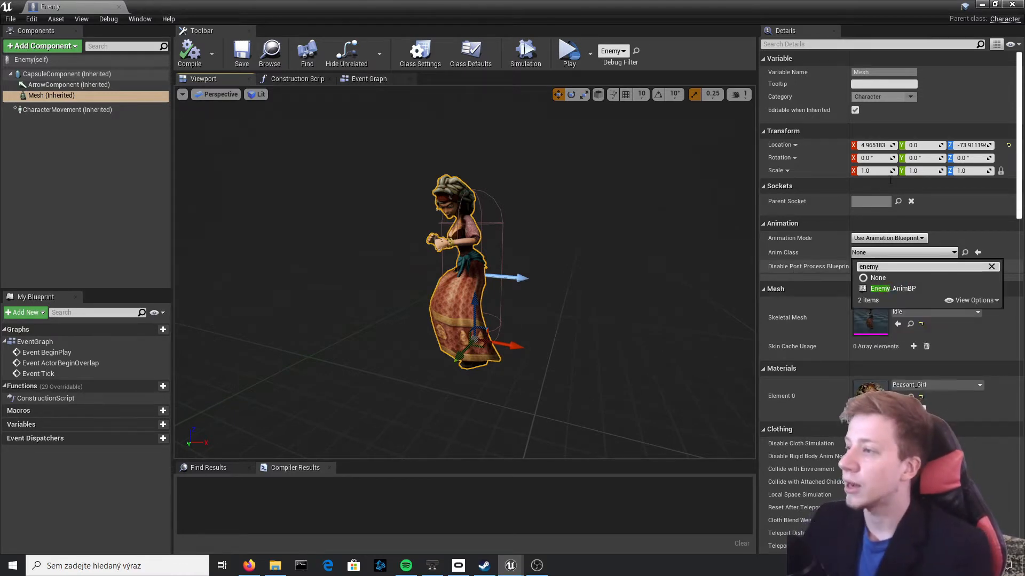
{"action": "left_click", "coordinate": [915, 290]}
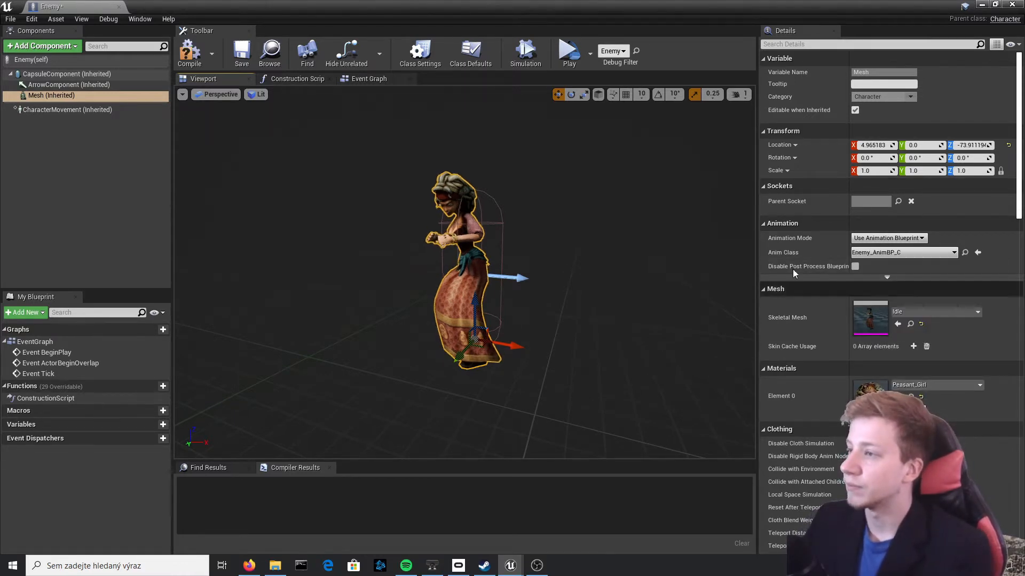
{"action": "left_click", "coordinate": [190, 53]}
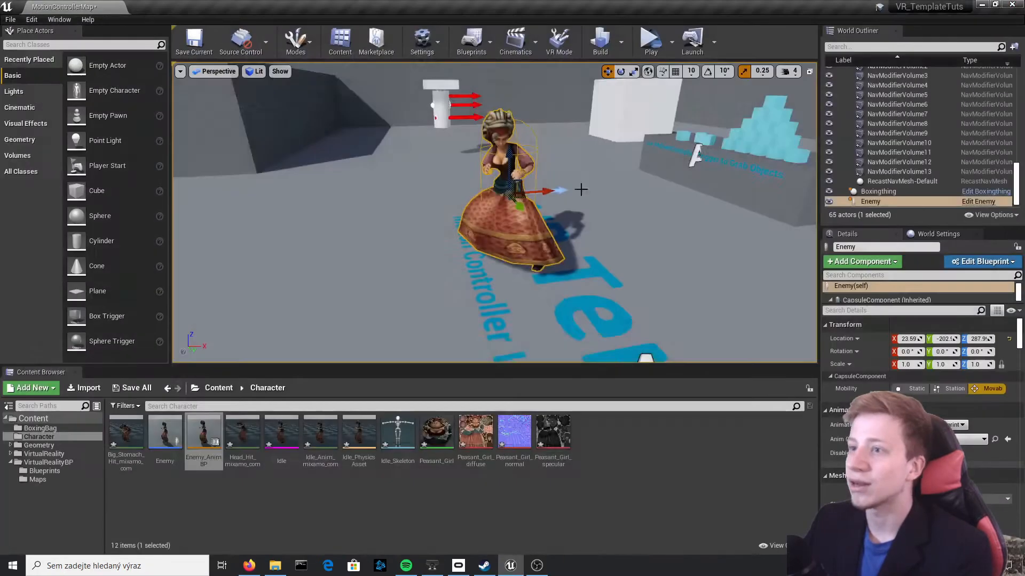
Run the level in Simulate mode and examine the enemy character's idle animation
{"action": "scroll", "coordinate": [584, 198], "scroll_direction": "down", "scroll_amount": 1}
{"action": "left_click", "coordinate": [672, 50]}
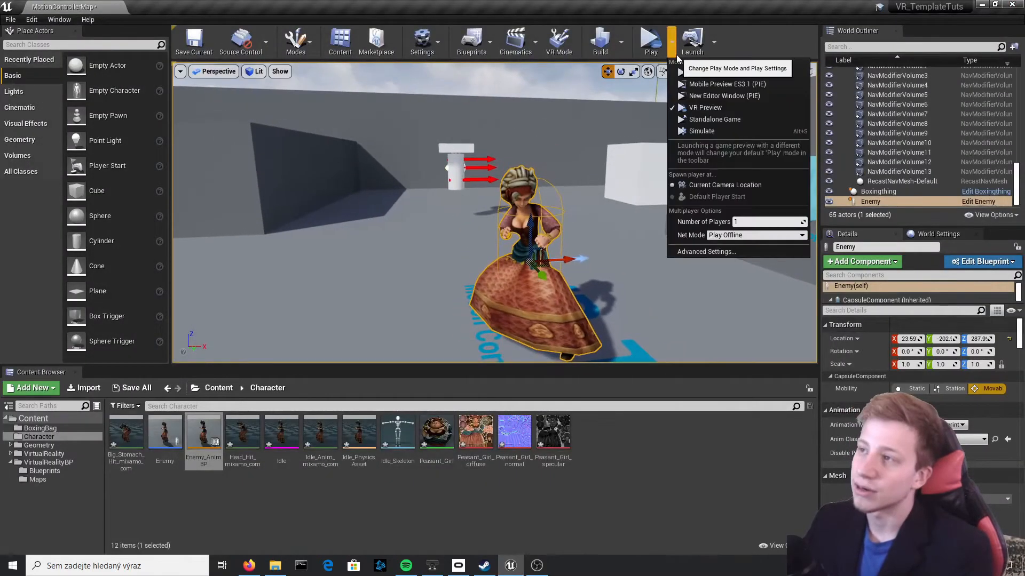
{"action": "left_click", "coordinate": [695, 131]}
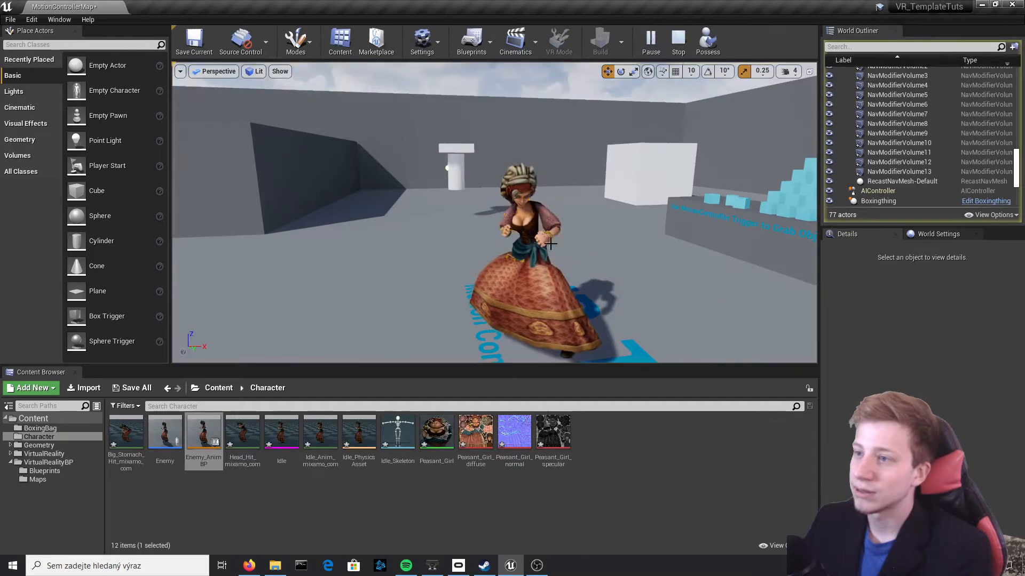
{"action": "right_click_drag", "start_coordinate": [572, 252], "coordinate": [659, 229]}
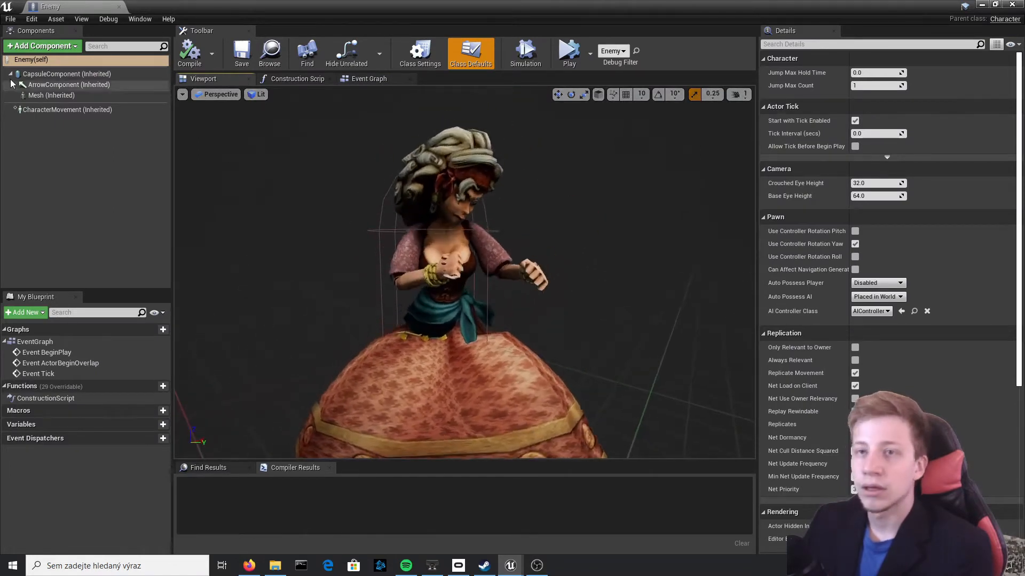
Add a Sphere Collision component to the Enemy blueprint and parent it to the Mesh component
{"action": "left_click", "coordinate": [42, 46]}
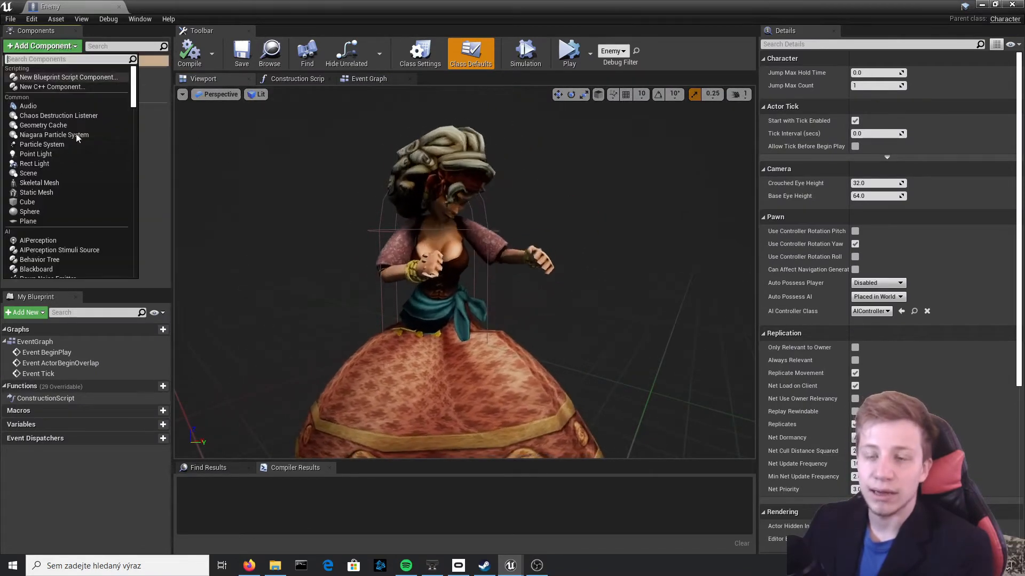
{"action": "scroll", "coordinate": [64, 146], "scroll_direction": "down", "scroll_amount": 10}
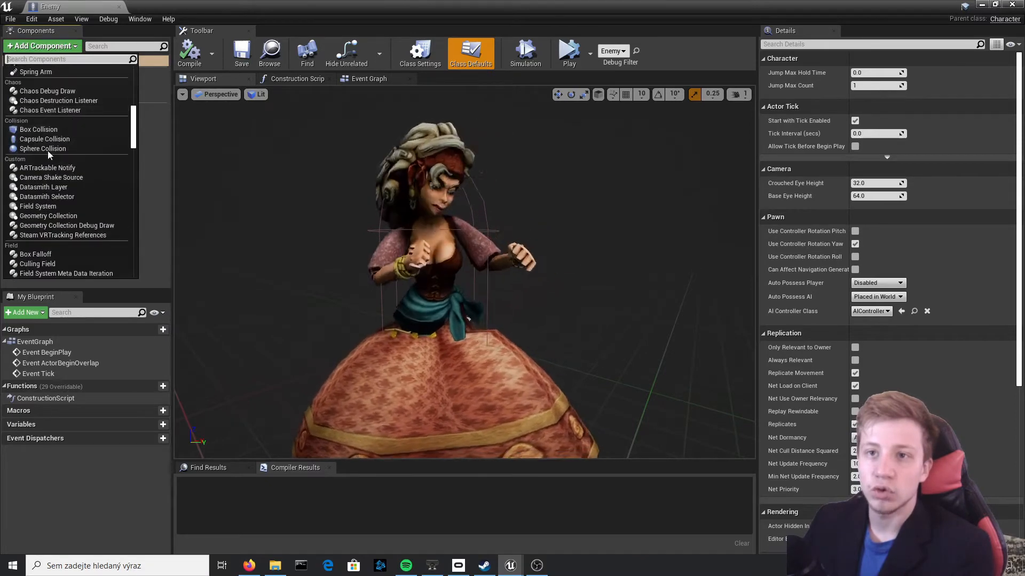
{"action": "left_click", "coordinate": [64, 147]}
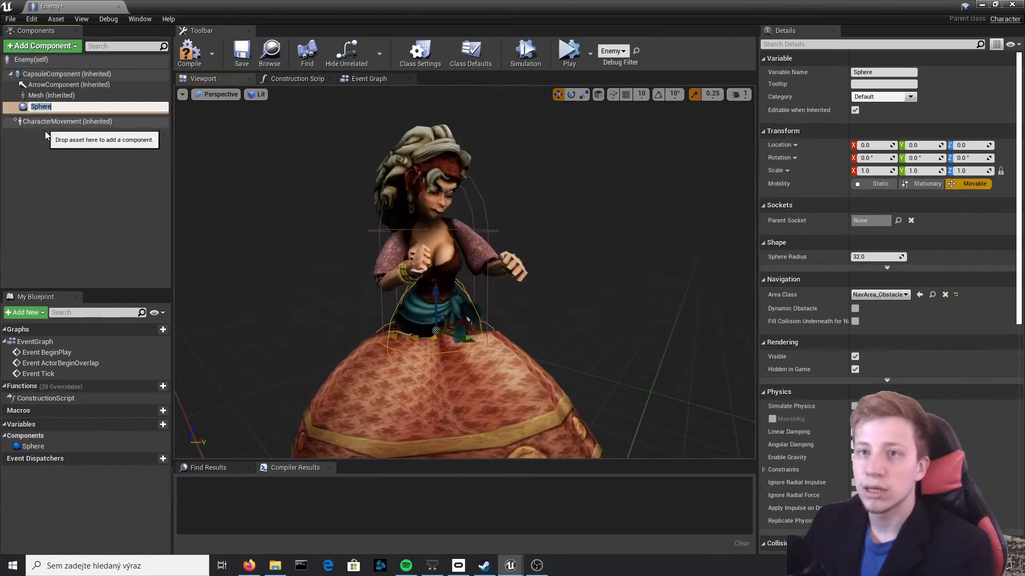
{"action": "left_click_drag", "start_coordinate": [32, 107], "coordinate": [61, 96]}
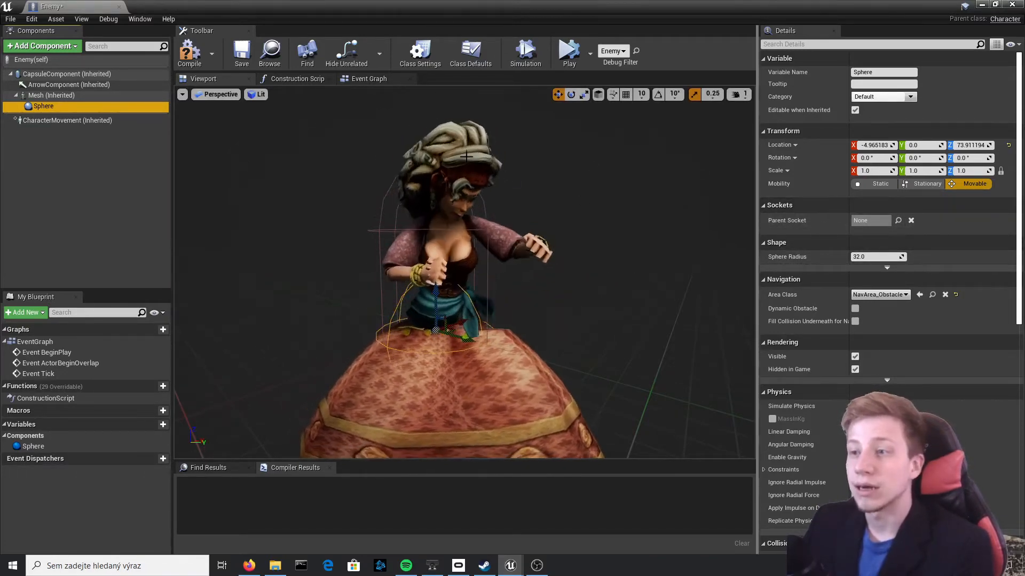
Attach the sphere collision to the Head bone as its parent socket
{"action": "left_click", "coordinate": [887, 220]}
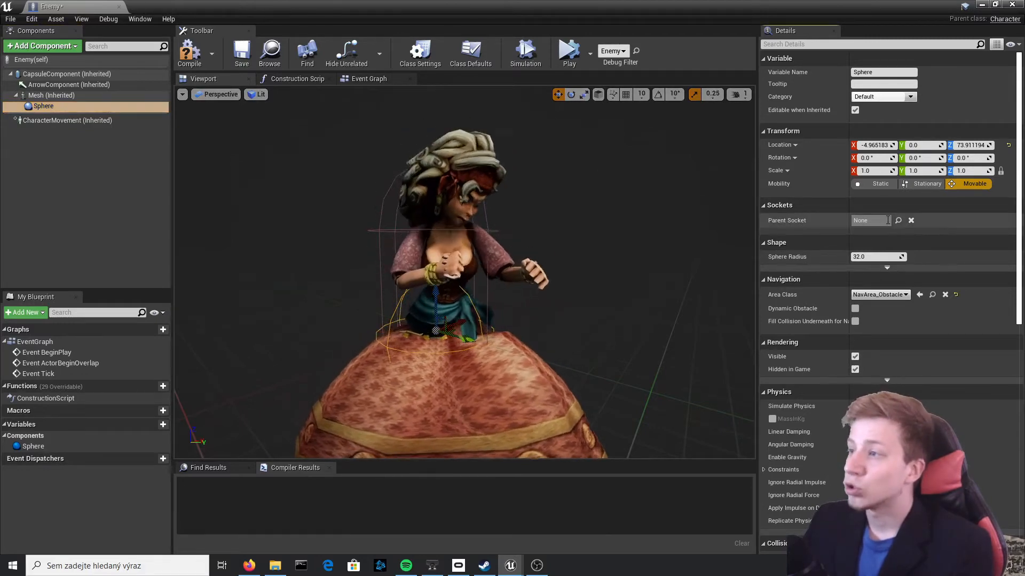
{"action": "left_click", "coordinate": [897, 220]}
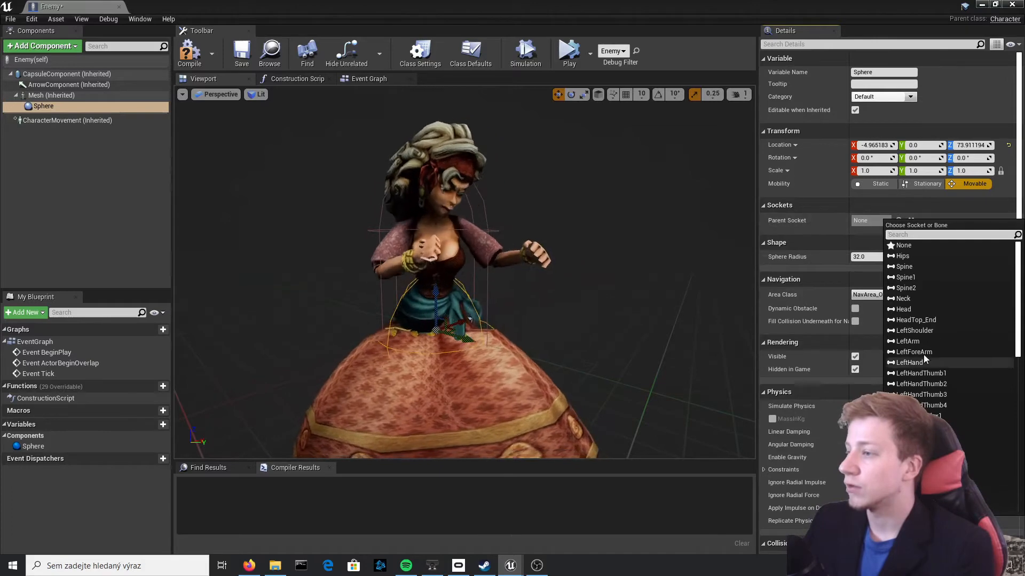
{"action": "left_click", "coordinate": [930, 308]}
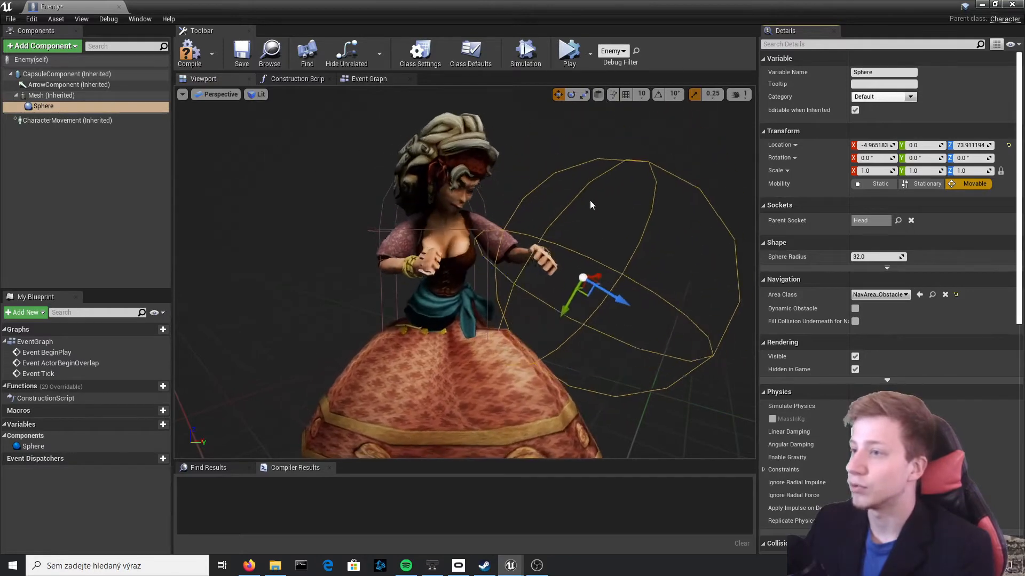
Duplicate the sphere collision component under the Mesh
{"action": "left_click", "coordinate": [45, 96]}
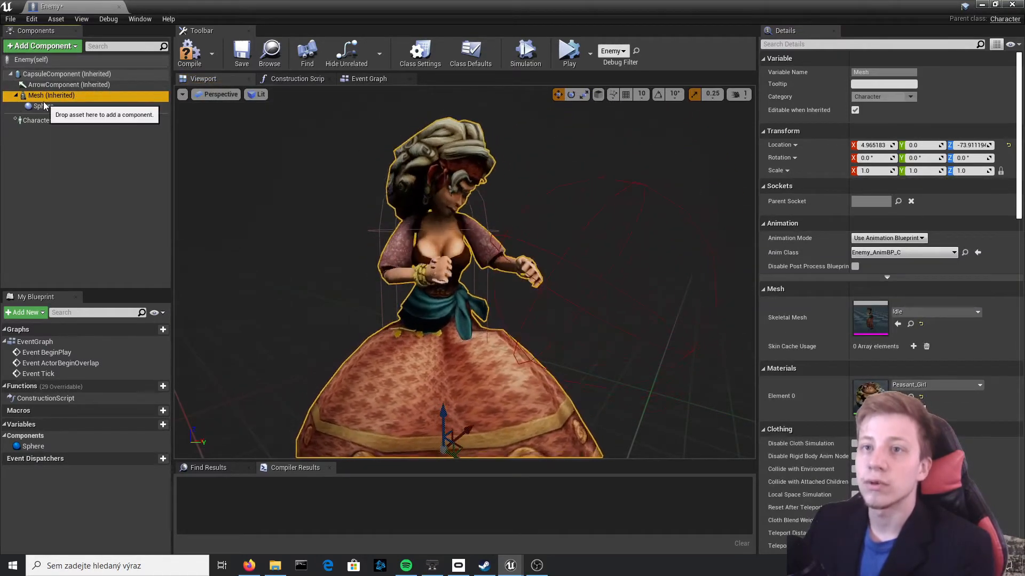
{"action": "left_click", "coordinate": [42, 106]}
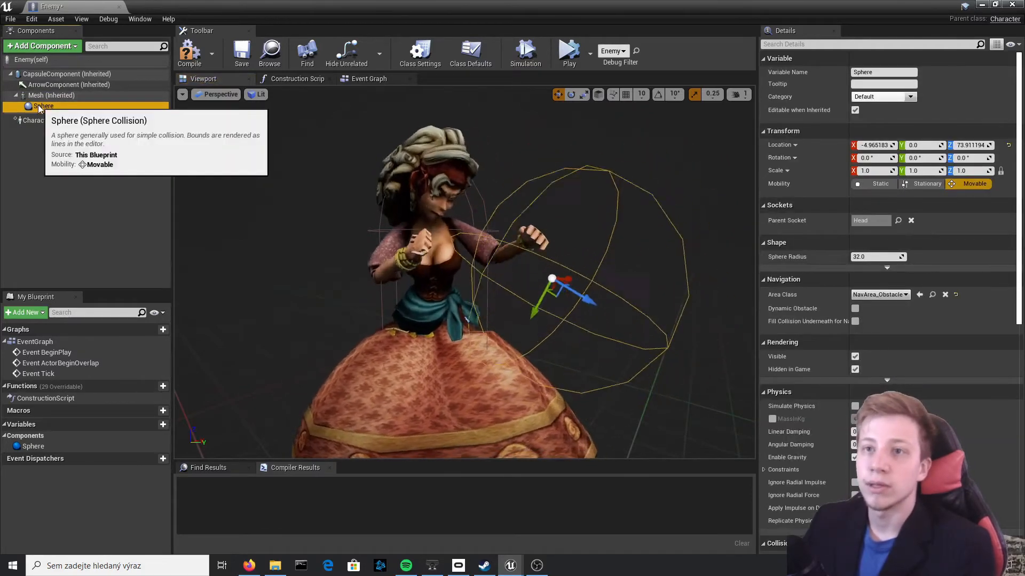
{"action": "right_click", "coordinate": [40, 108]}
{"action": "left_click", "coordinate": [59, 185]}
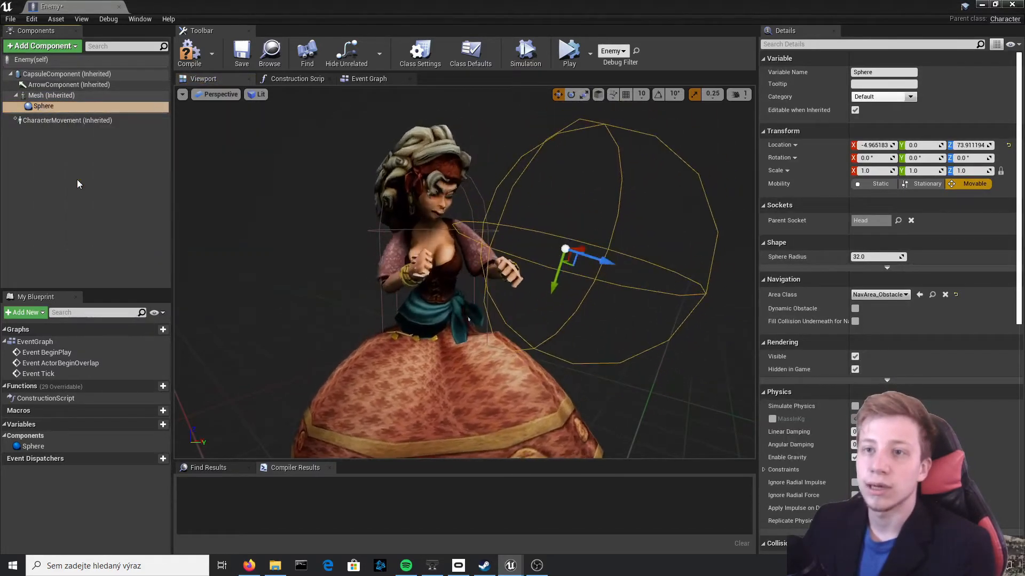
Rename the original sphere collision attached to the Head bone as Col_head
{"action": "left_click", "coordinate": [43, 106]}
{"action": "right_click", "coordinate": [43, 106]}
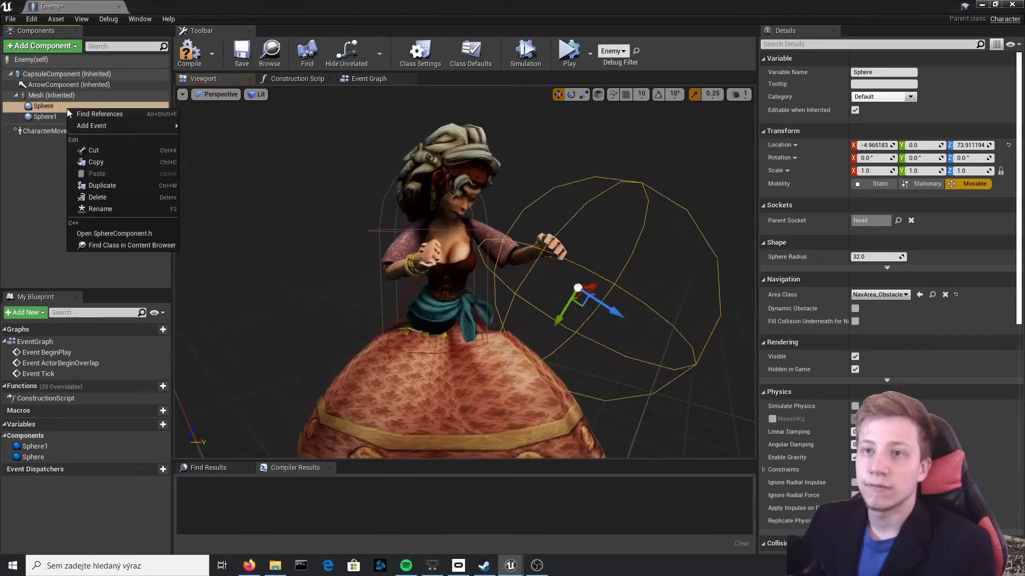
{"action": "left_click", "coordinate": [892, 73]}
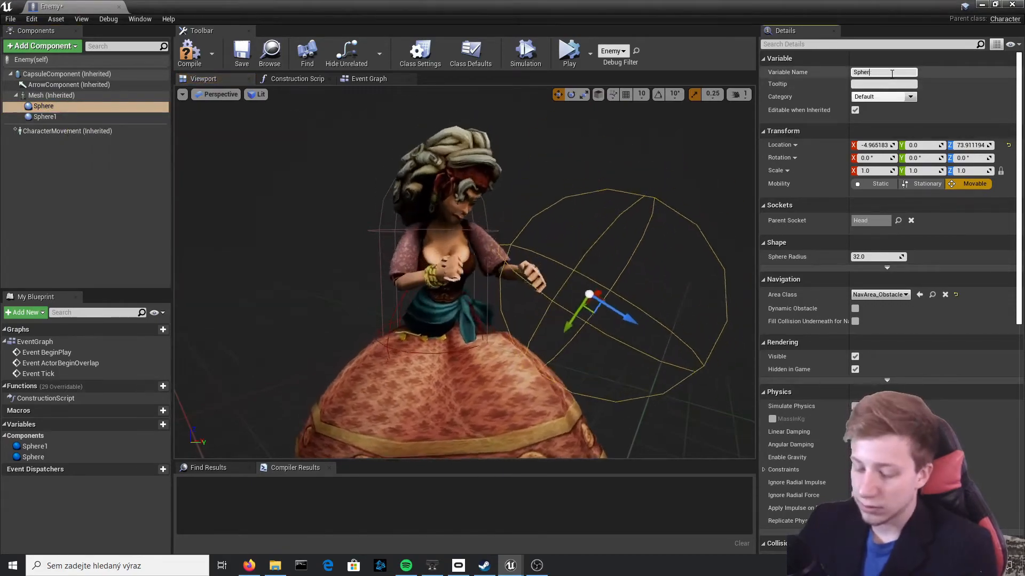
{"action": "key", "text": "BackSpace"}
{"action": "key", "text": "BackSpace"}
{"action": "key", "text": "BackSpace"}
{"action": "type", "text": "Col"}
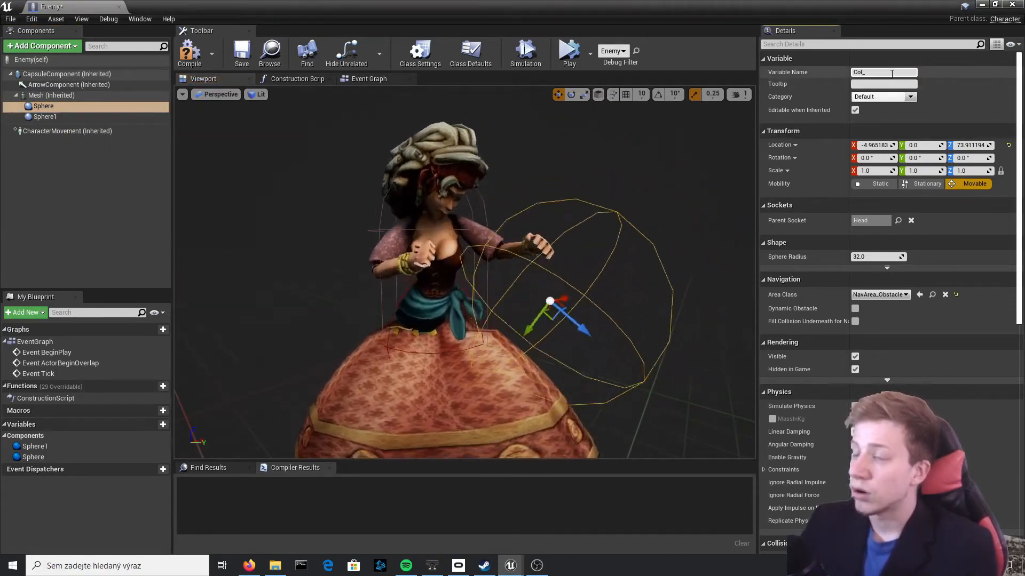
{"action": "type", "text": "_head"}
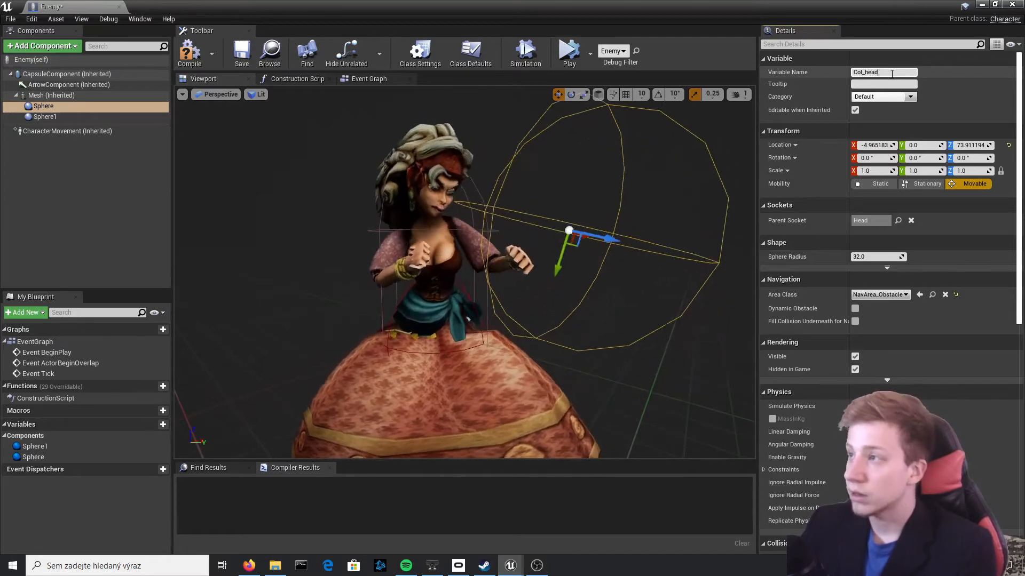
{"action": "key", "text": "Return"}
Rename the duplicated sphere collision as Col_stomach
{"action": "left_click", "coordinate": [45, 116]}
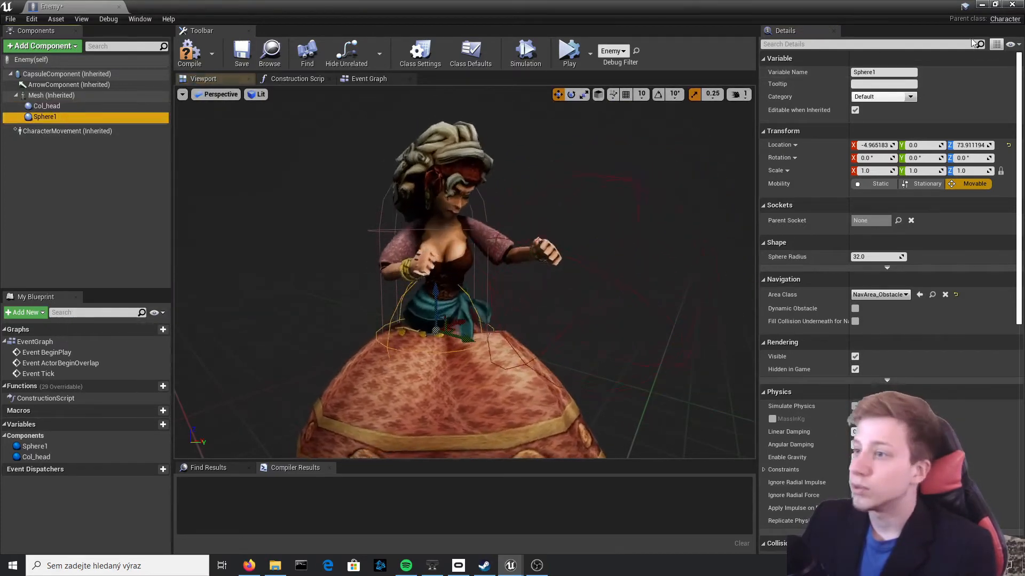
{"action": "left_click", "coordinate": [884, 72]}
{"action": "type", "text": "Col_"}
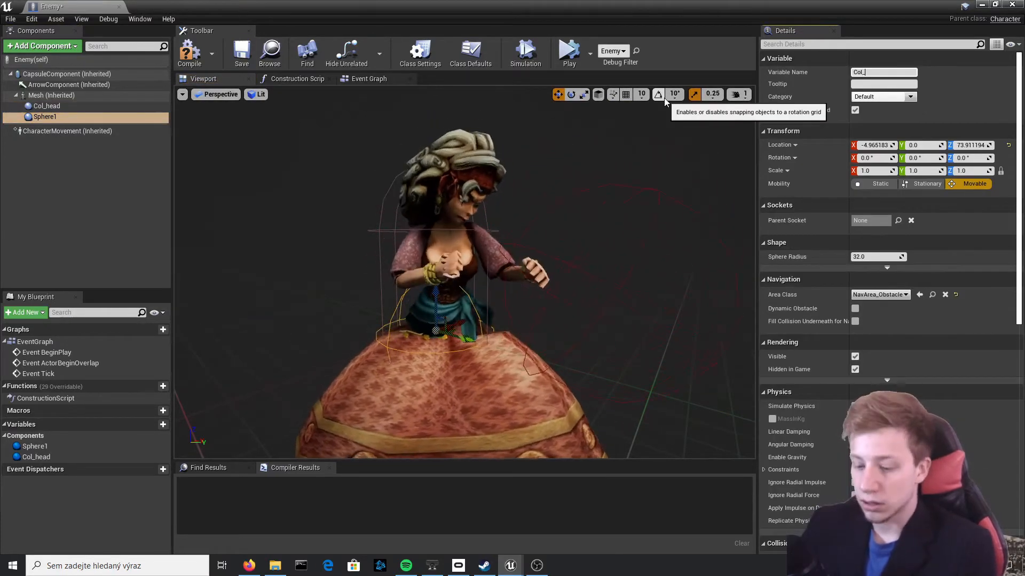
{"action": "type", "text": "stomach"}
{"action": "key", "text": "Return"}
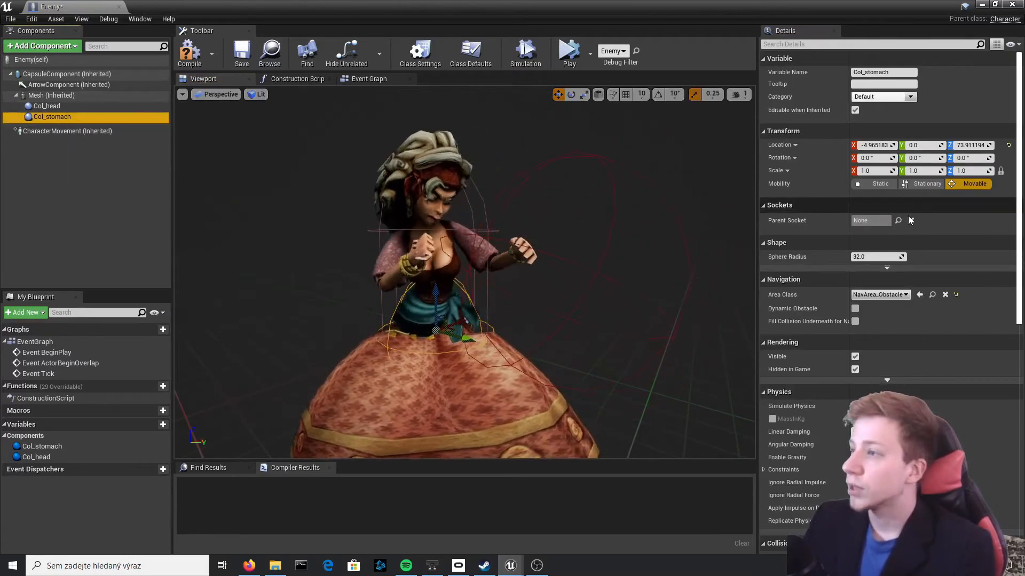
Set the parent socket of Col_stomach to the Hips bone
{"action": "left_click", "coordinate": [898, 221]}
{"action": "scroll", "coordinate": [939, 320], "scroll_direction": "down", "scroll_amount": 15}
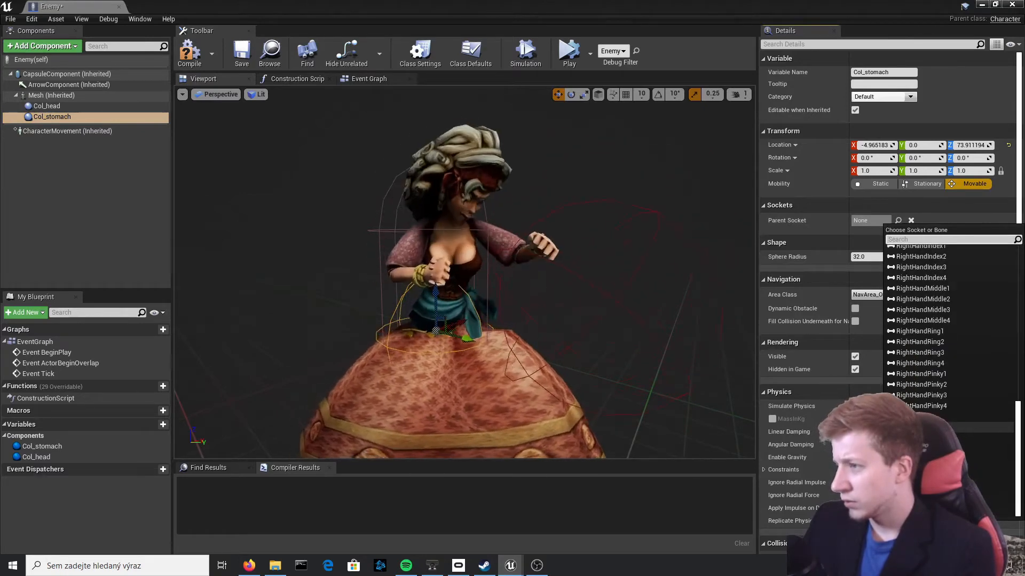
{"action": "type", "text": "s"}
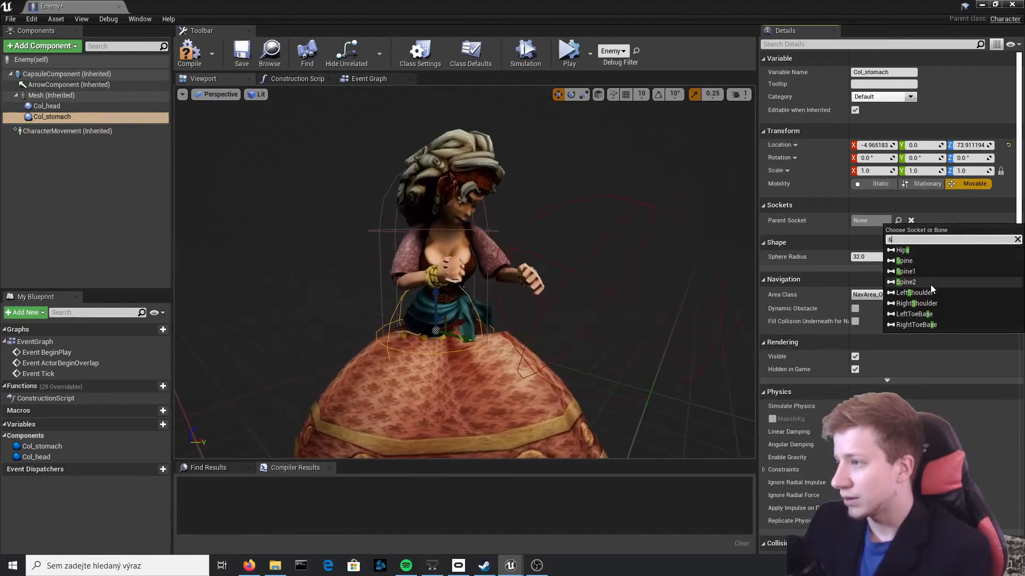
{"action": "left_click", "coordinate": [937, 250]}
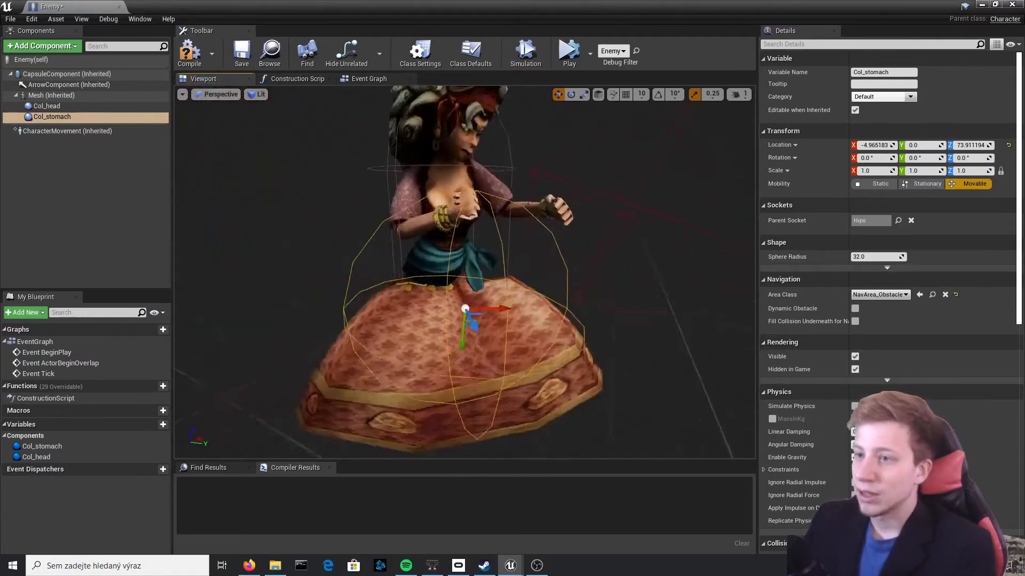
{"action": "mouse_move", "coordinate": [480, 227]}
{"action": "right_mouse_down"}
{"action": "mouse_move", "coordinate": [465, 218]}
{"action": "mouse_move", "coordinate": [481, 228]}
{"action": "right_mouse_up"}
{"action": "key", "text": "s"}
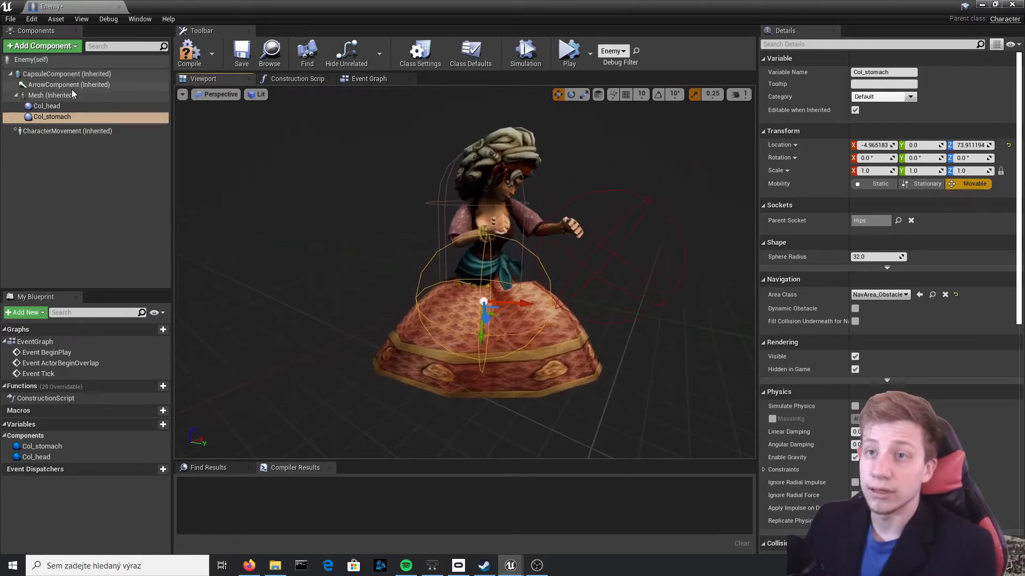
Expand the Mesh component's advanced animation settings and enable Pause Anims
{"action": "left_click", "coordinate": [66, 94]}
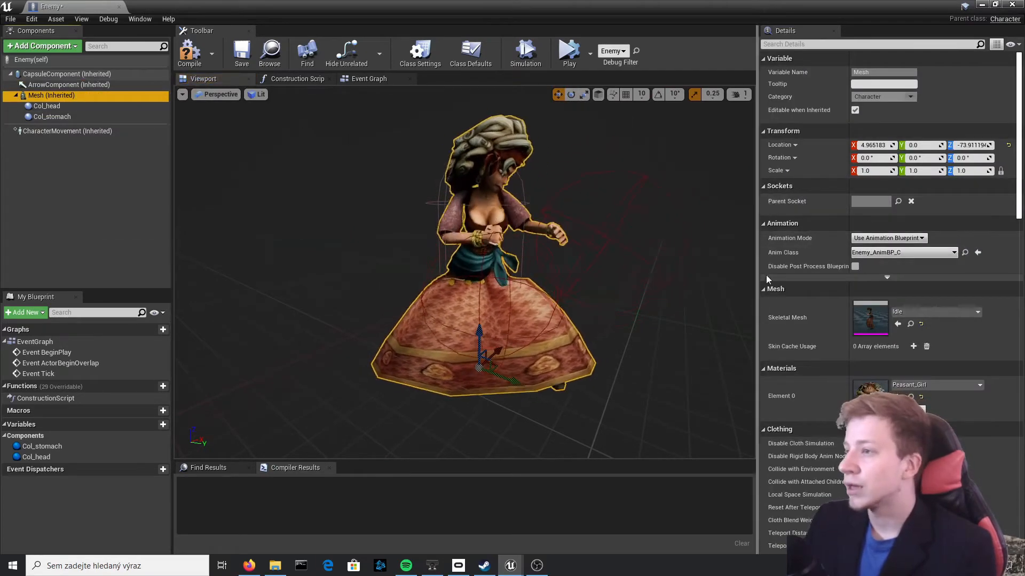
{"action": "left_click", "coordinate": [887, 277]}
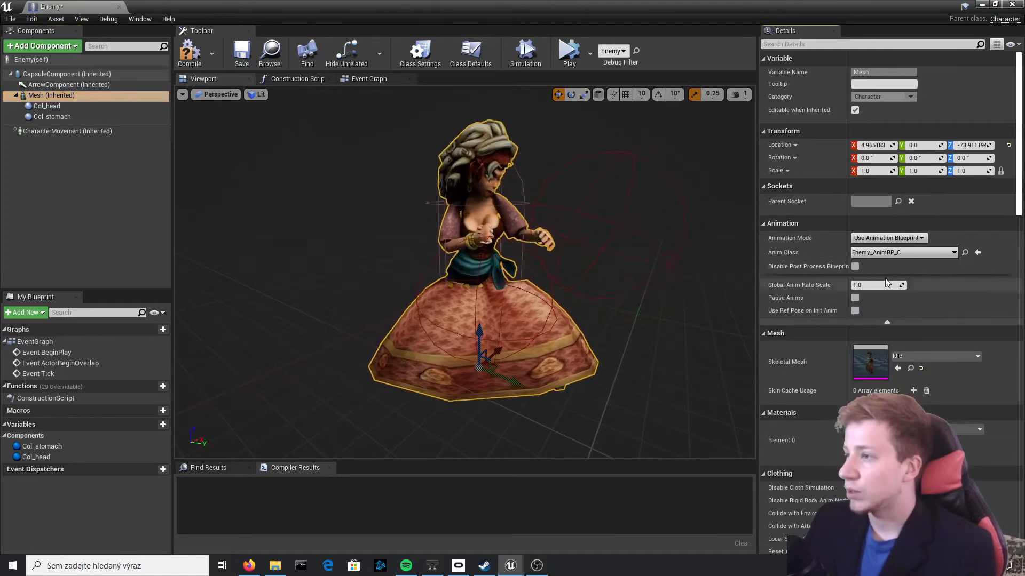
{"action": "left_click", "coordinate": [855, 298]}
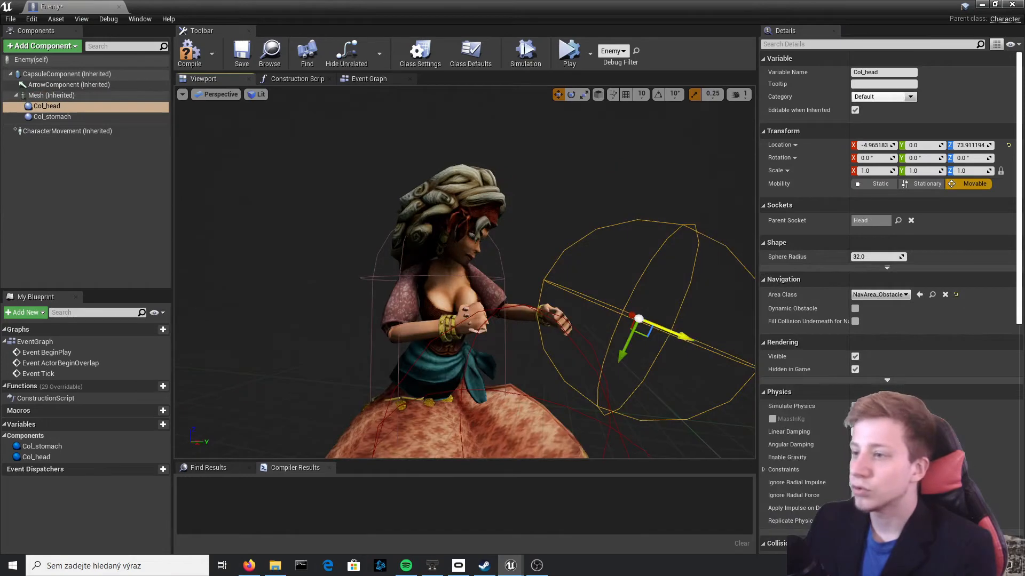
Move the Col_head sphere onto the character's head and set its radius to about 15.59
{"action": "left_click_drag", "start_coordinate": [639, 319], "coordinate": [469, 239]}
{"action": "right_click_drag", "start_coordinate": [535, 234], "coordinate": [366, 233]}
{"action": "key", "text": "d"}
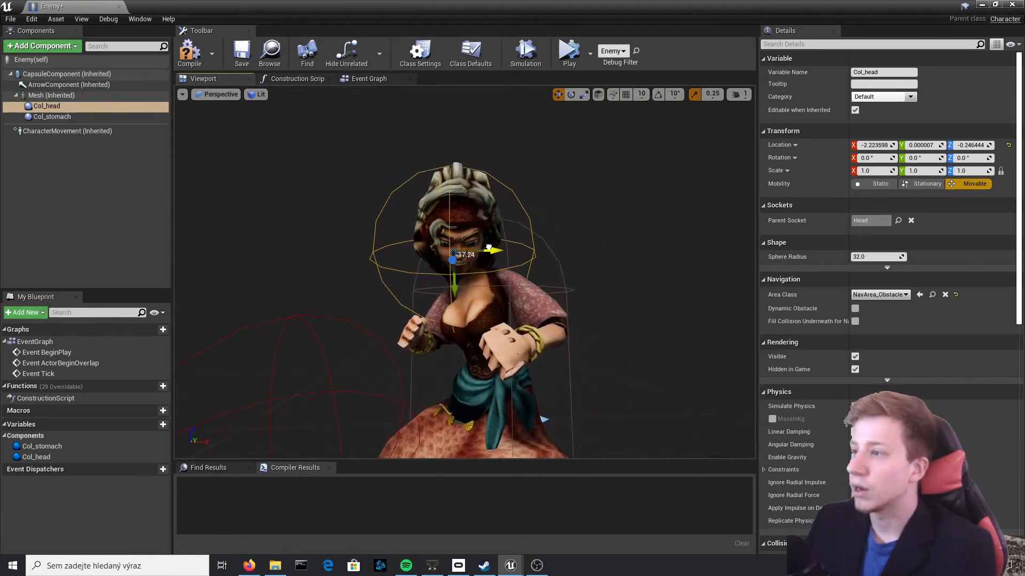
{"action": "left_click_drag", "start_coordinate": [889, 255], "coordinate": [859, 256]}
{"action": "key", "text": "a"}
{"action": "right_click_drag", "start_coordinate": [497, 258], "coordinate": [641, 257]}
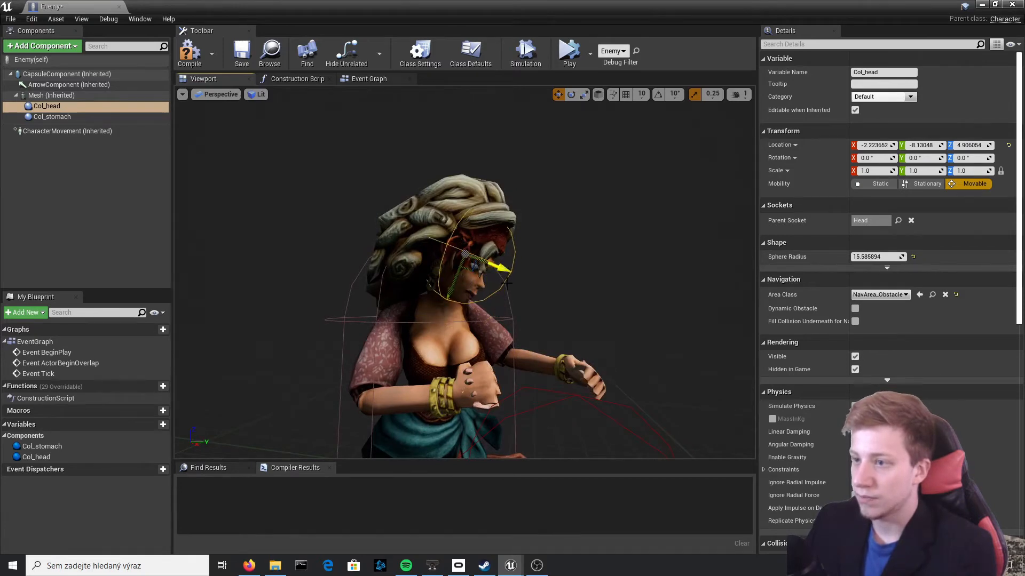
{"action": "right_click_drag", "start_coordinate": [507, 284], "coordinate": [731, 259]}
Position the Col_stomach sphere around the character's waist and set its radius to about 16.13
{"action": "left_click", "coordinate": [632, 250]}
{"action": "key", "text": "a"}
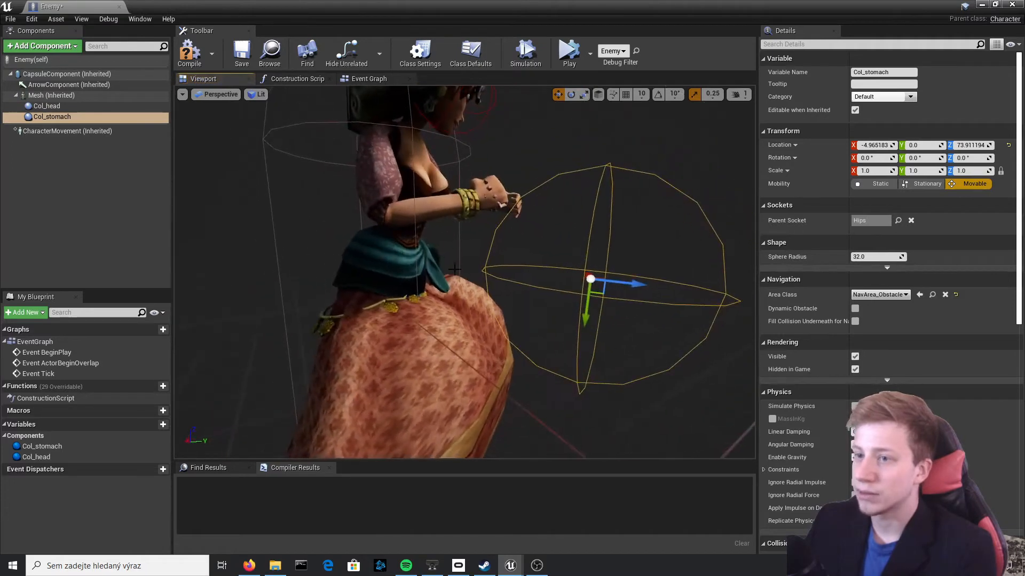
{"action": "left_click_drag", "start_coordinate": [886, 256], "coordinate": [848, 257]}
{"action": "left_click_drag", "start_coordinate": [623, 283], "coordinate": [412, 278]}
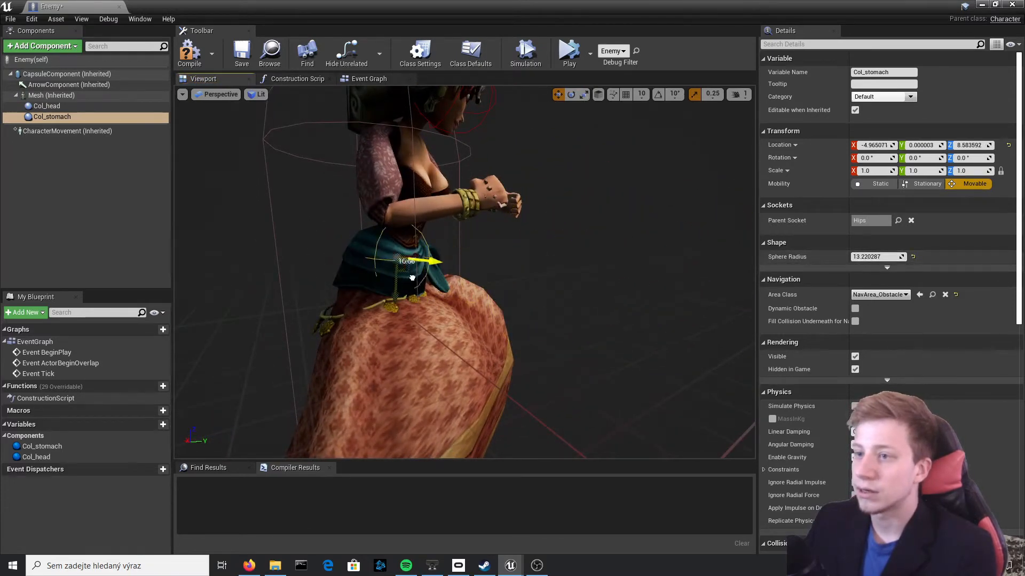
{"action": "key", "text": "d"}
{"action": "right_click_drag", "start_coordinate": [422, 280], "coordinate": [323, 272]}
{"action": "key", "text": "w"}
{"action": "left_click_drag", "start_coordinate": [408, 215], "coordinate": [407, 255]}
{"action": "left_click_drag", "start_coordinate": [875, 257], "coordinate": [900, 257]}
{"action": "left_click_drag", "start_coordinate": [408, 262], "coordinate": [407, 269]}
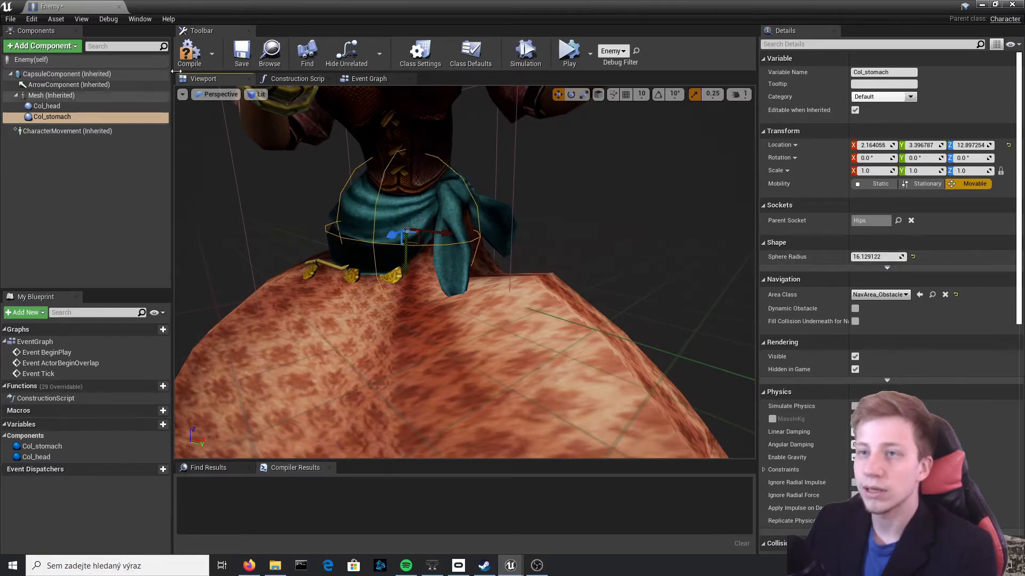
Compile the Enemy blueprint and turn off Pause Anims on the Mesh component
{"action": "left_click", "coordinate": [190, 54]}
{"action": "key", "text": "s"}
{"action": "right_click_drag", "start_coordinate": [371, 171], "coordinate": [440, 176]}
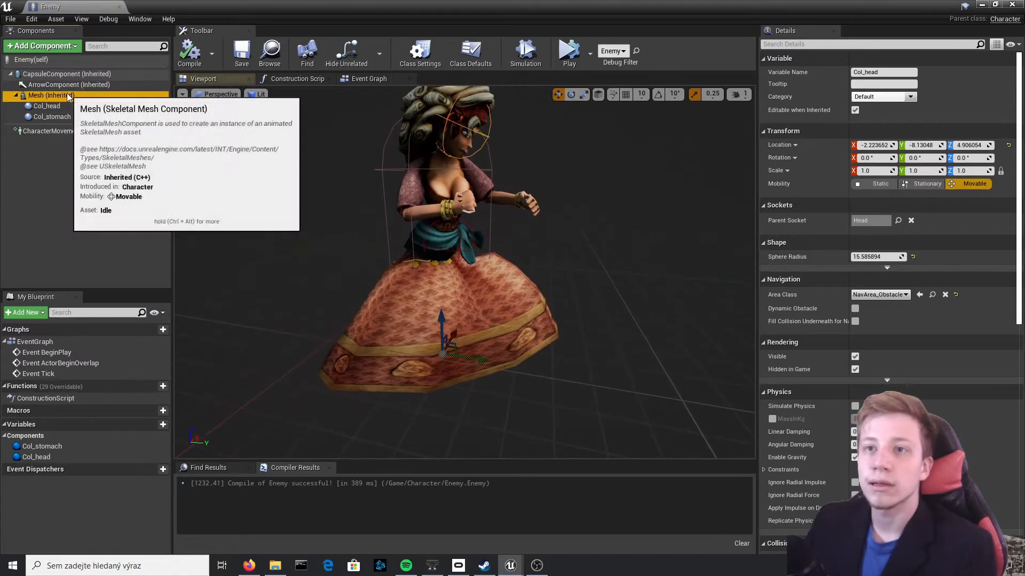
{"action": "left_click", "coordinate": [51, 95]}
{"action": "left_click", "coordinate": [855, 298]}
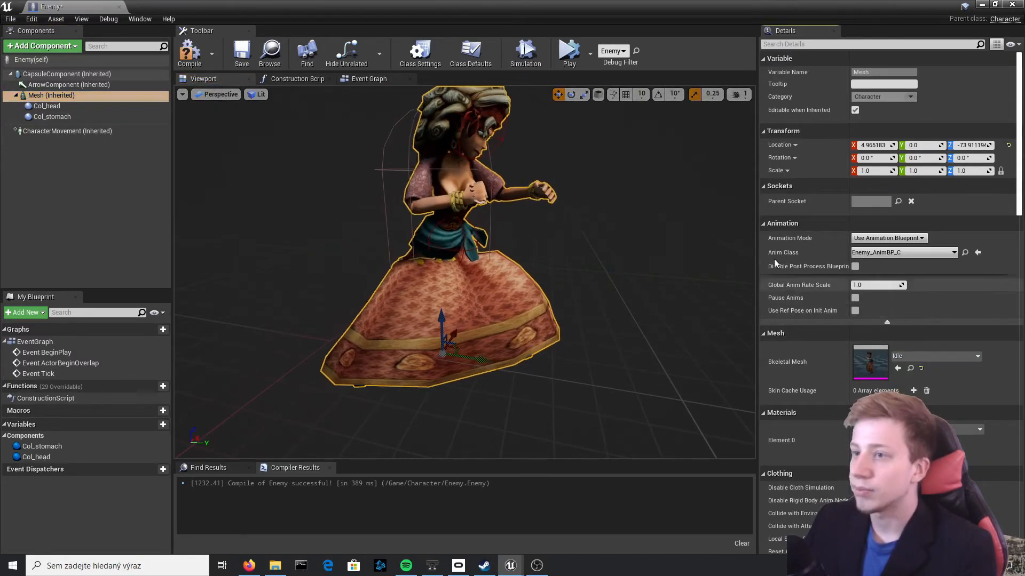
{"action": "key", "text": "d"}
{"action": "right_click_drag", "start_coordinate": [598, 235], "coordinate": [473, 158]}
{"action": "key", "text": "d"}
{"action": "key", "text": "s"}
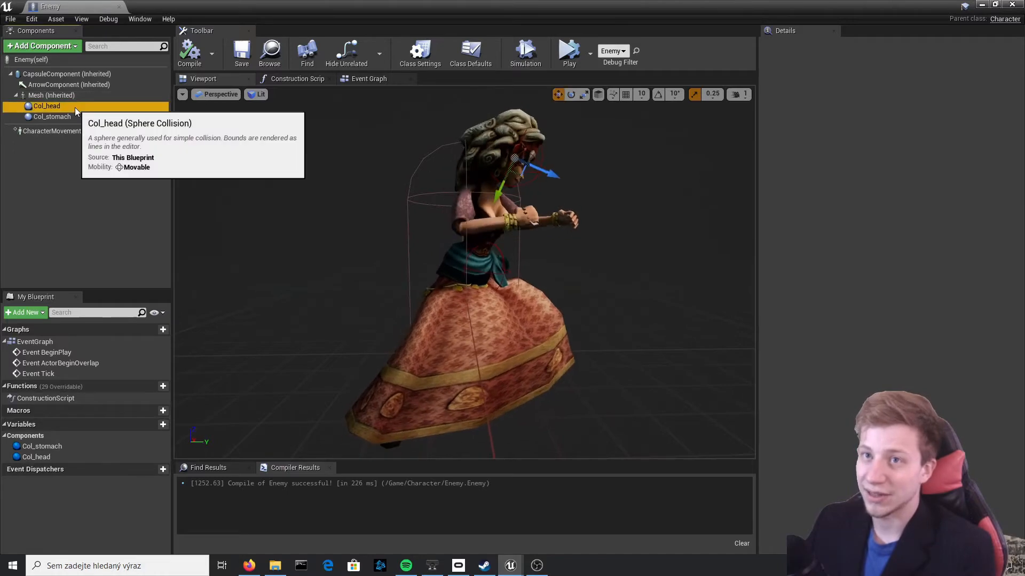
Add an On Component Begin Overlap event for the Col_head sphere
{"action": "left_click", "coordinate": [46, 106]}
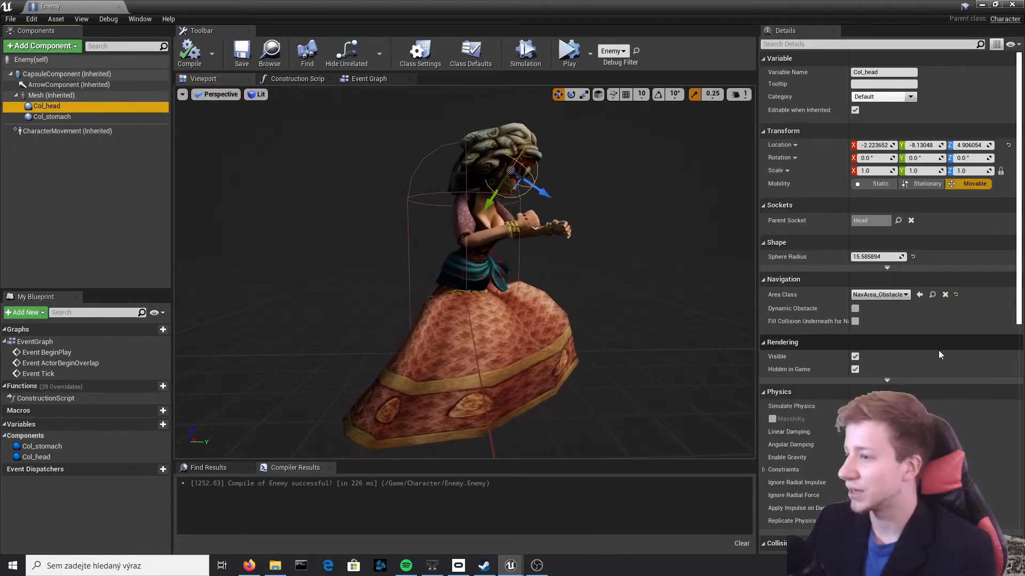
{"action": "scroll", "coordinate": [965, 340], "scroll_direction": "down", "scroll_amount": 7}
{"action": "scroll", "coordinate": [965, 339], "scroll_direction": "down", "scroll_amount": 4}
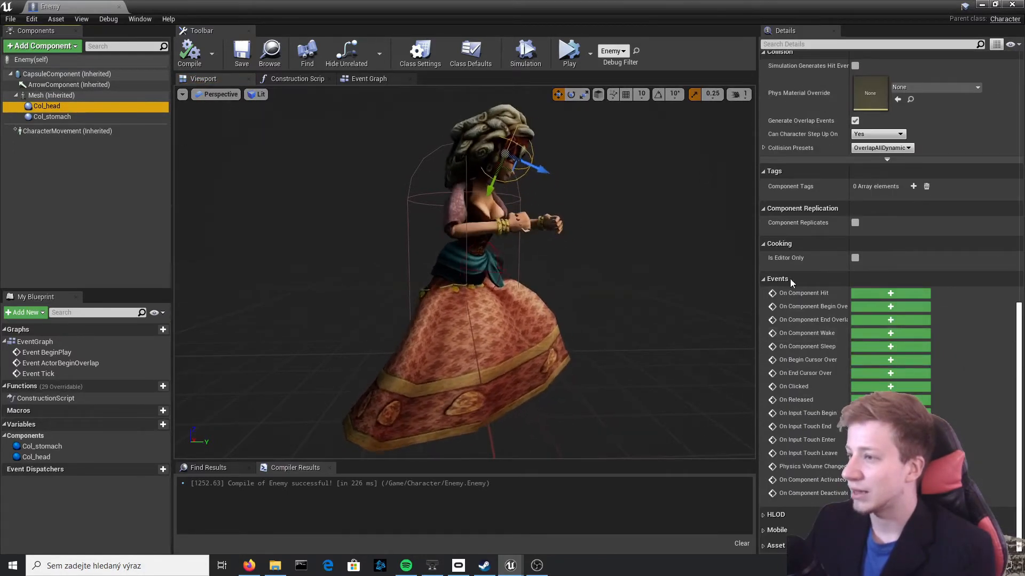
{"action": "left_click", "coordinate": [890, 306]}
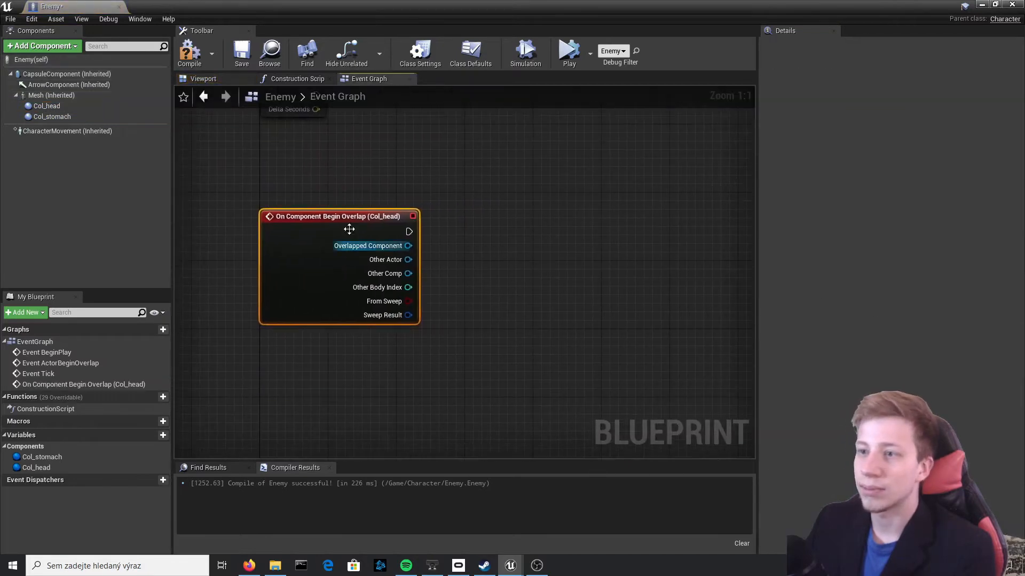
Create a Boolean variable named Headhit in the Enemy blueprint
{"action": "left_click", "coordinate": [147, 437]}
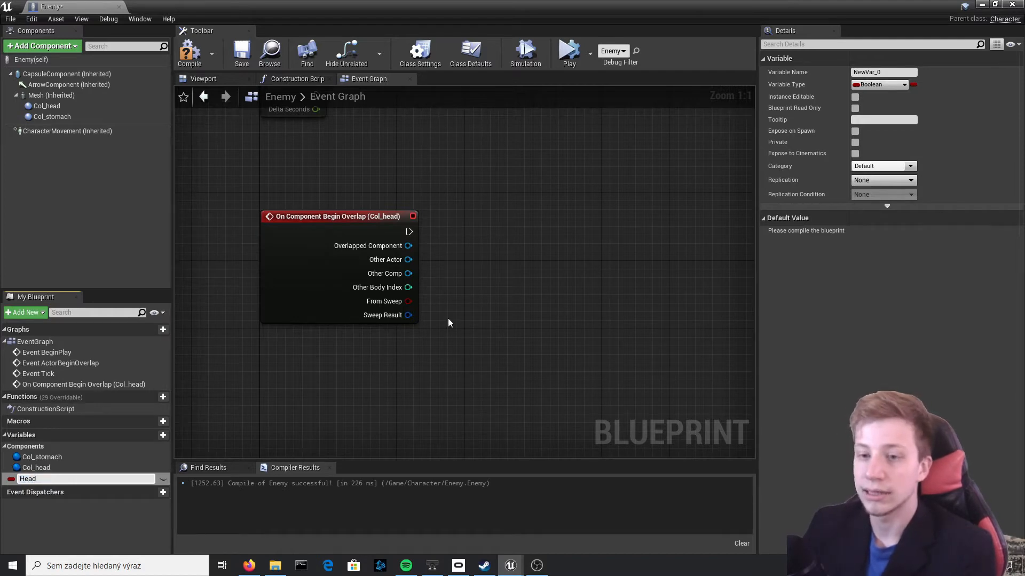
{"action": "type", "text": "Headhit"}
{"action": "key", "text": "Return"}
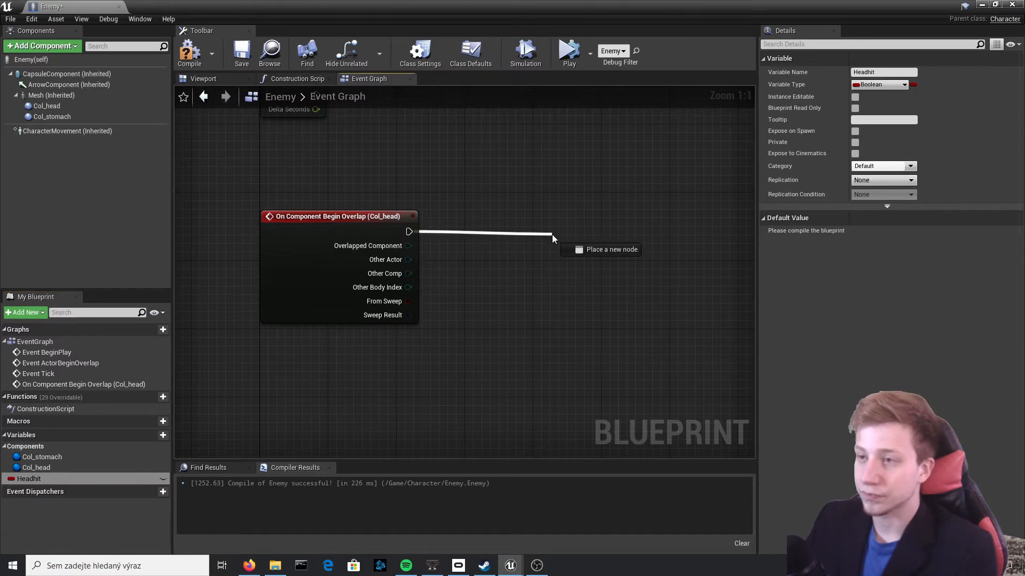
{"action": "left_click_drag", "start_coordinate": [553, 236], "coordinate": [552, 235]}
{"action": "type", "text": "cast to"}
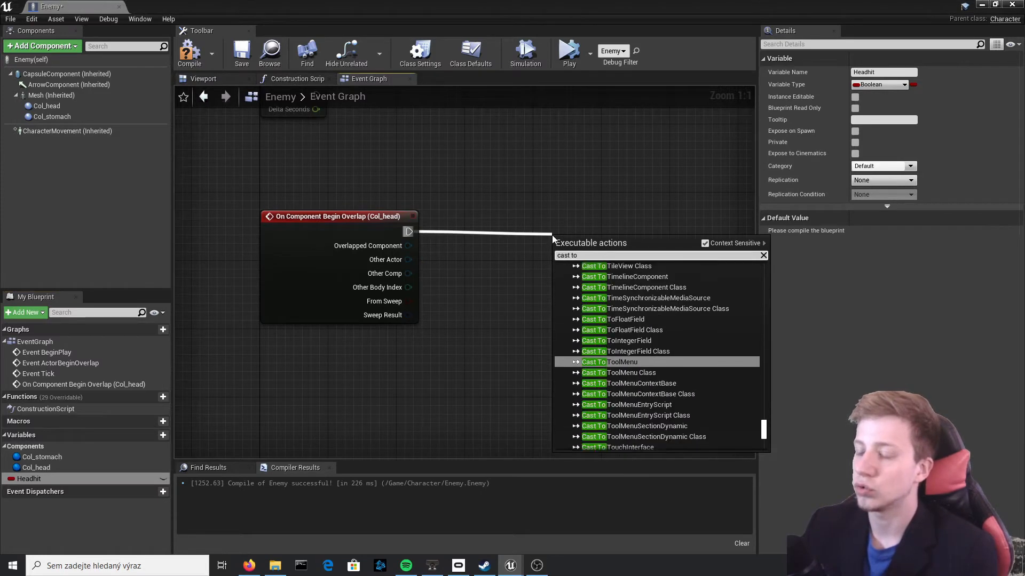
{"action": "type", "text": " motion"}
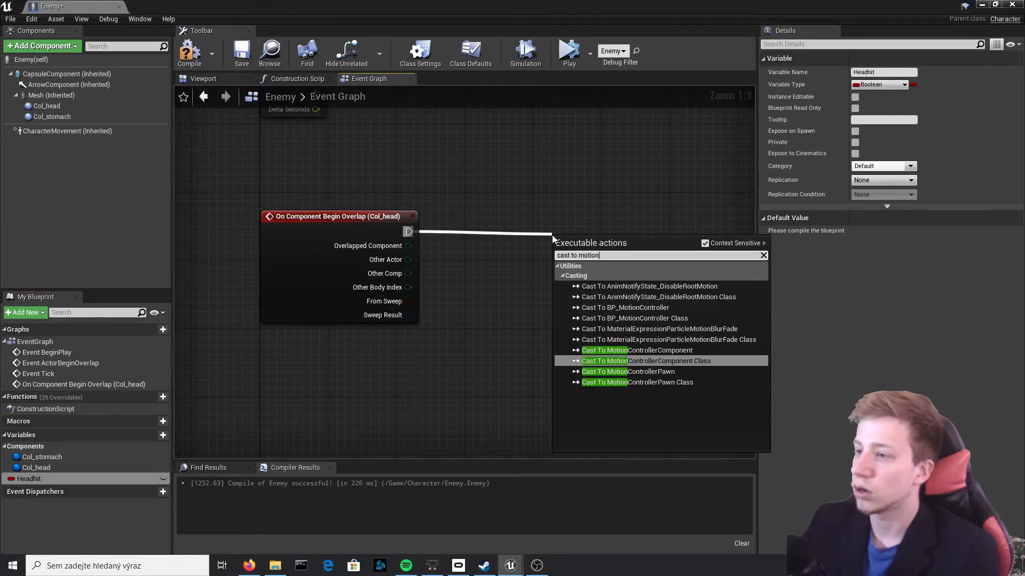
{"action": "key", "text": "Down"}
{"action": "key", "text": "Up"}
{"action": "key", "text": "Up"}
{"action": "key", "text": "Return"}
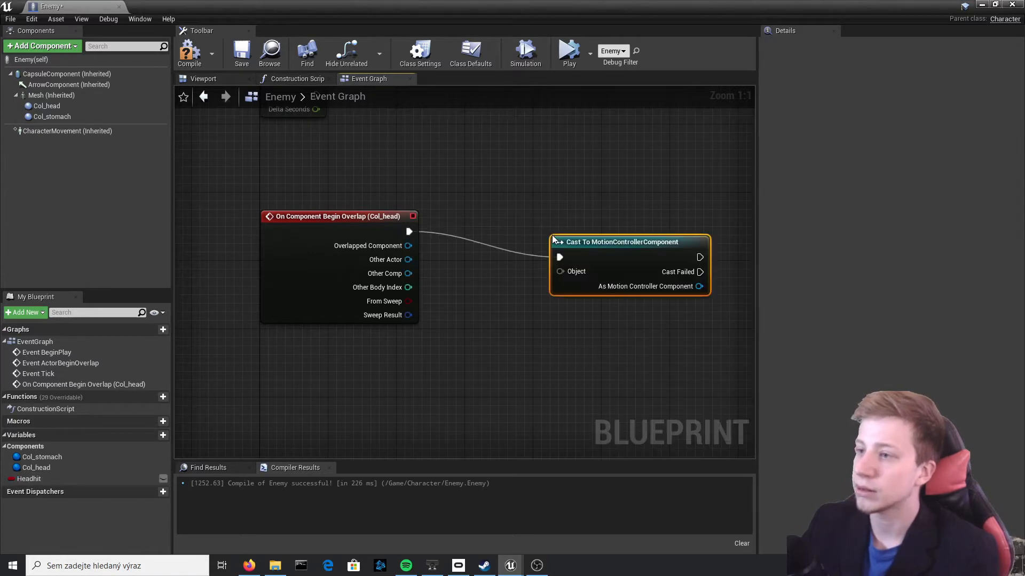
{"action": "key", "text": "Delete"}
Cast the overlap event's Other Actor to BP_MotionController, connect the execution flow and compile the blueprint
{"action": "left_click_drag", "start_coordinate": [409, 232], "coordinate": [459, 232]}
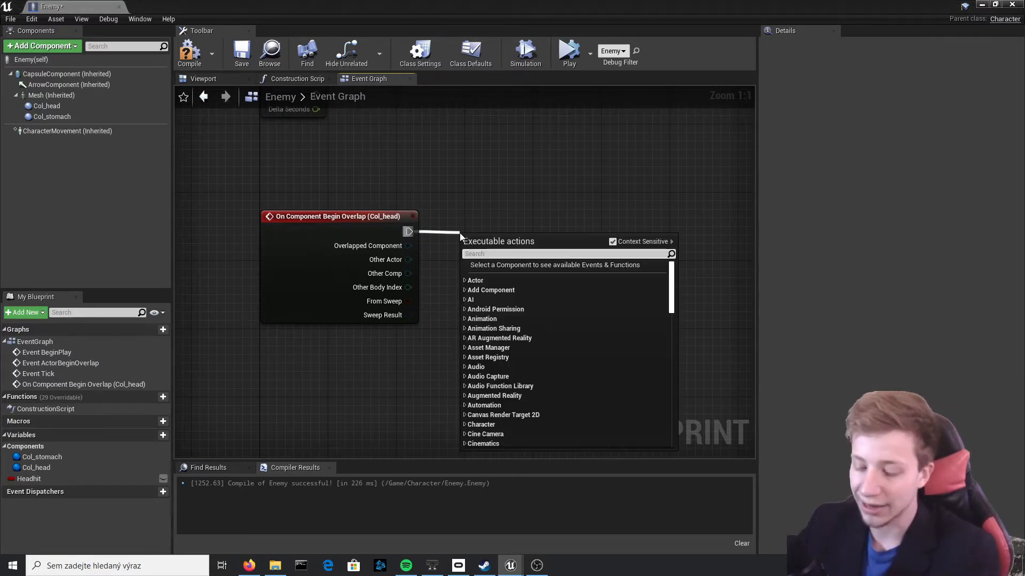
{"action": "type", "text": "cast to "}
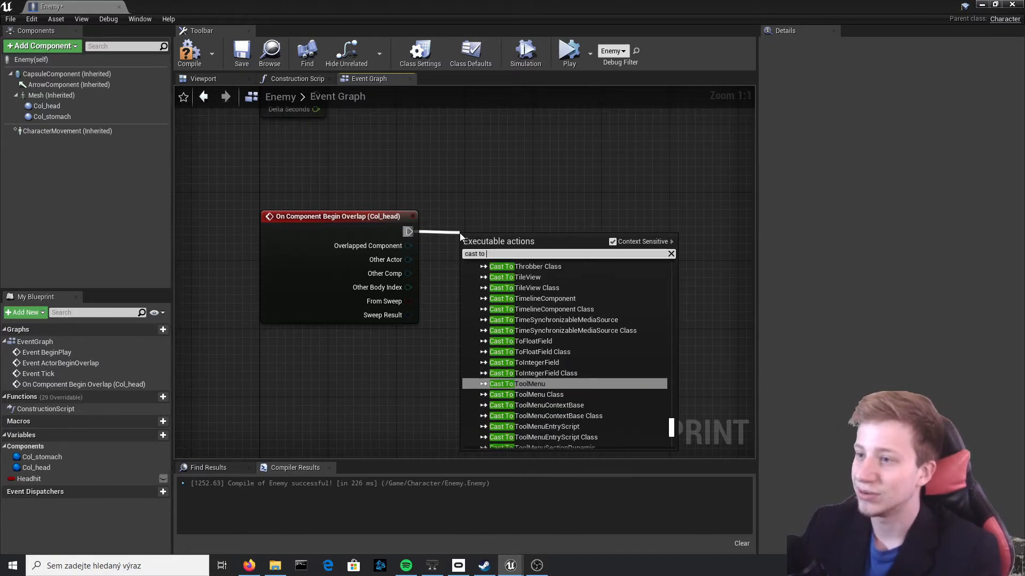
{"action": "type", "text": "bp mot"}
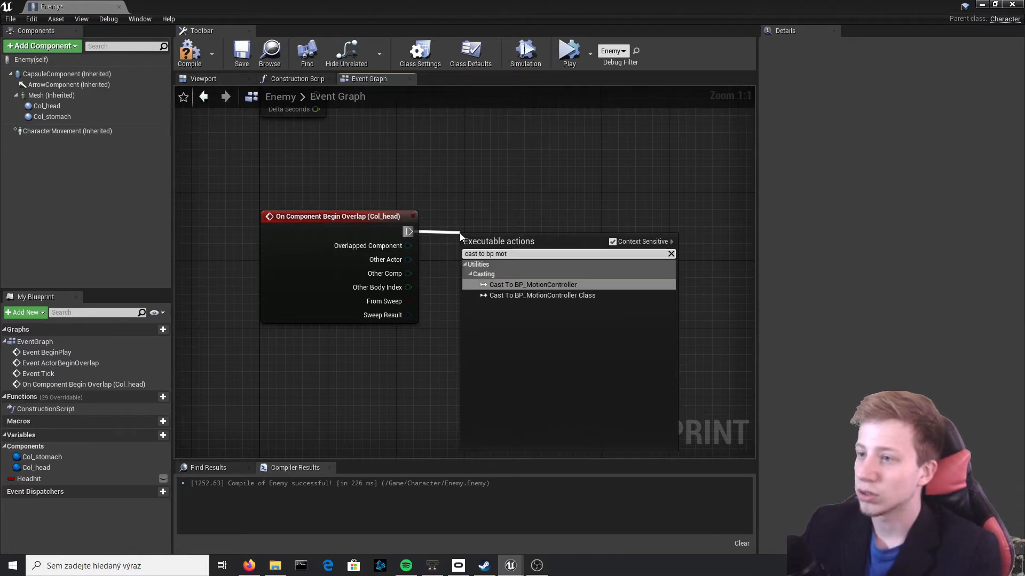
{"action": "key", "text": "Return"}
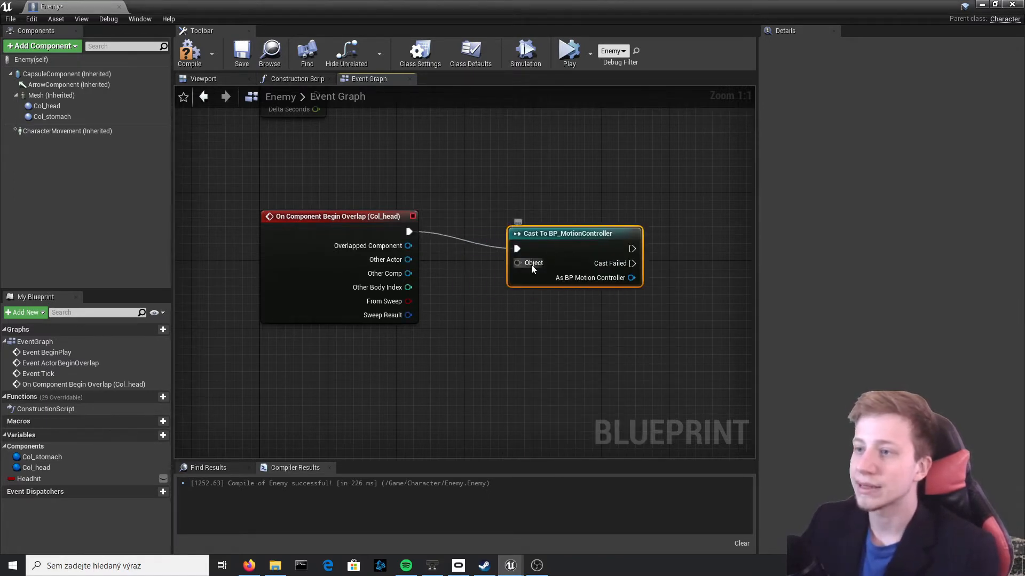
{"action": "left_click_drag", "start_coordinate": [531, 265], "coordinate": [390, 261]}
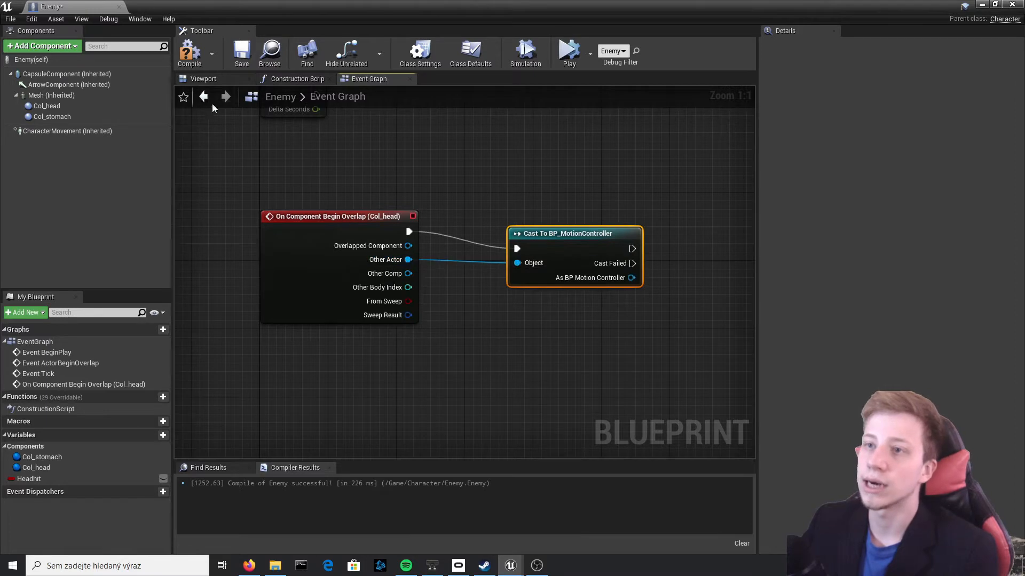
{"action": "left_click", "coordinate": [197, 63]}
Set Headhit to true after the successful BP_MotionController cast and compile the blueprint
{"action": "right_click_drag", "start_coordinate": [372, 187], "coordinate": [210, 198]}
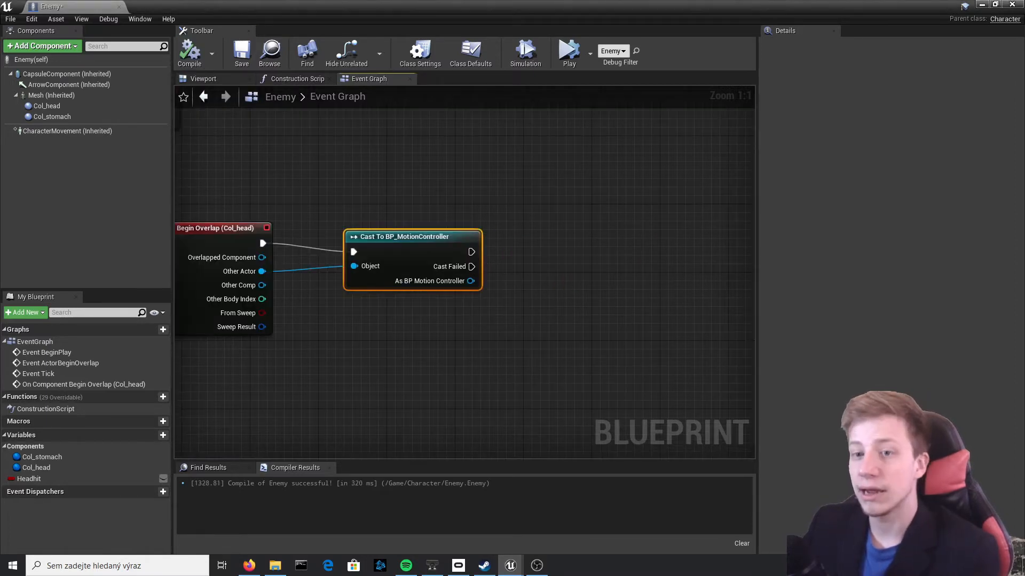
{"action": "right_click", "coordinate": [366, 148]}
{"action": "left_click_drag", "start_coordinate": [80, 479], "coordinate": [471, 253]}
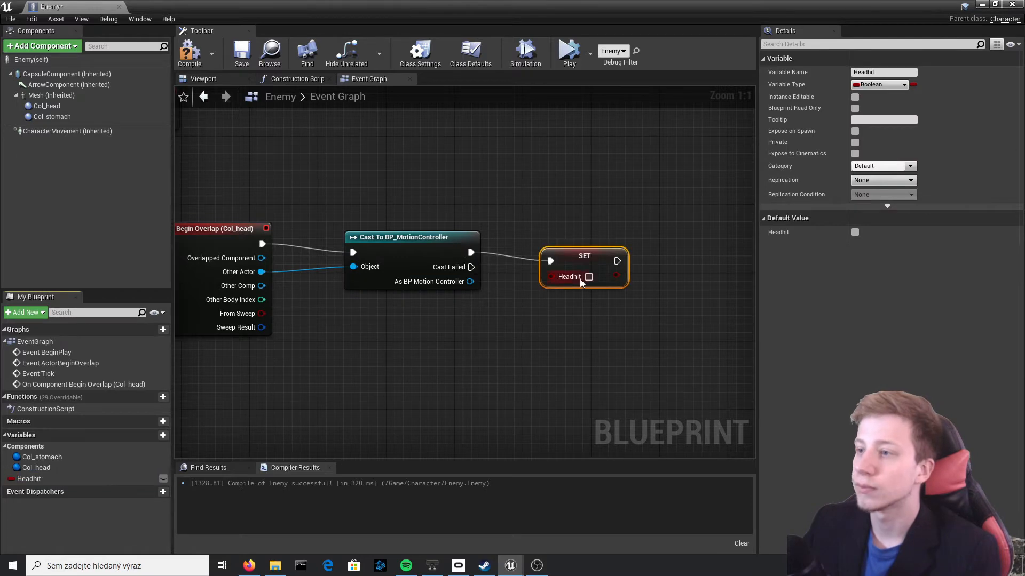
{"action": "left_click", "coordinate": [190, 52]}
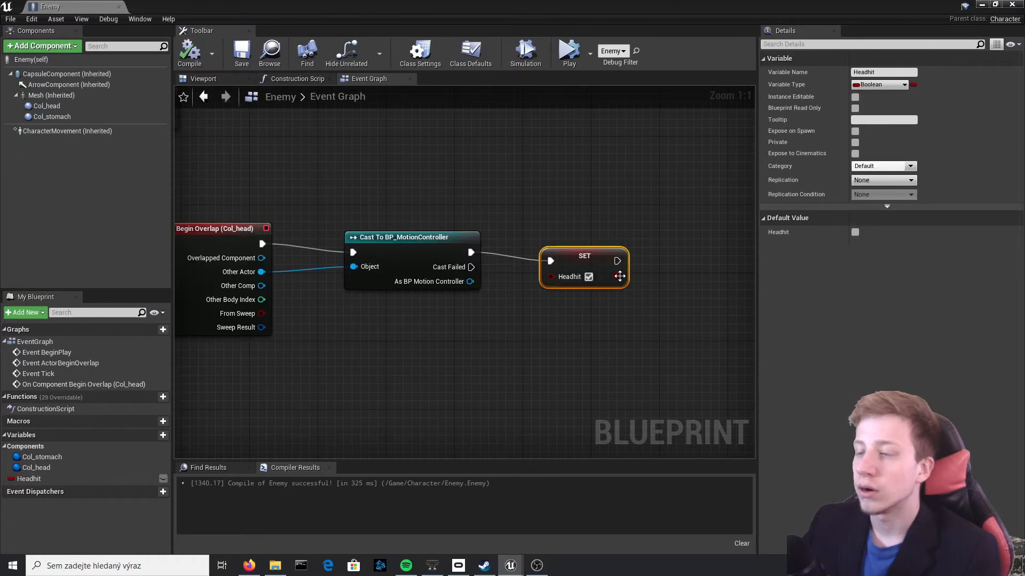
Check the length of the Head_Hit_mixamo_com animation and add a Delay with duration 1.4 after the Headhit SET node
{"action": "right_click_drag", "start_coordinate": [607, 250], "coordinate": [494, 245]}
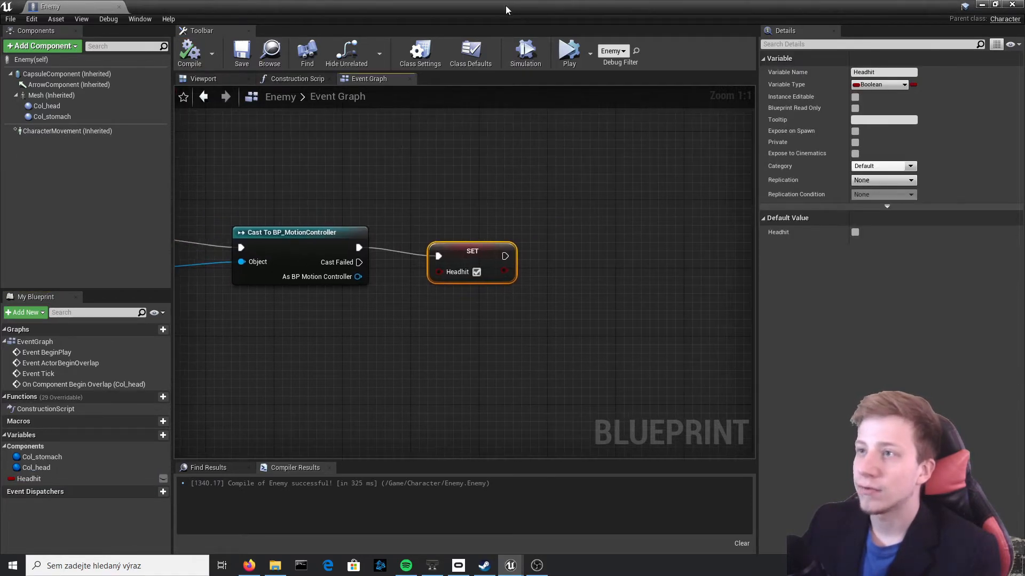
{"action": "left_click_drag", "start_coordinate": [506, 7], "coordinate": [698, 408]}
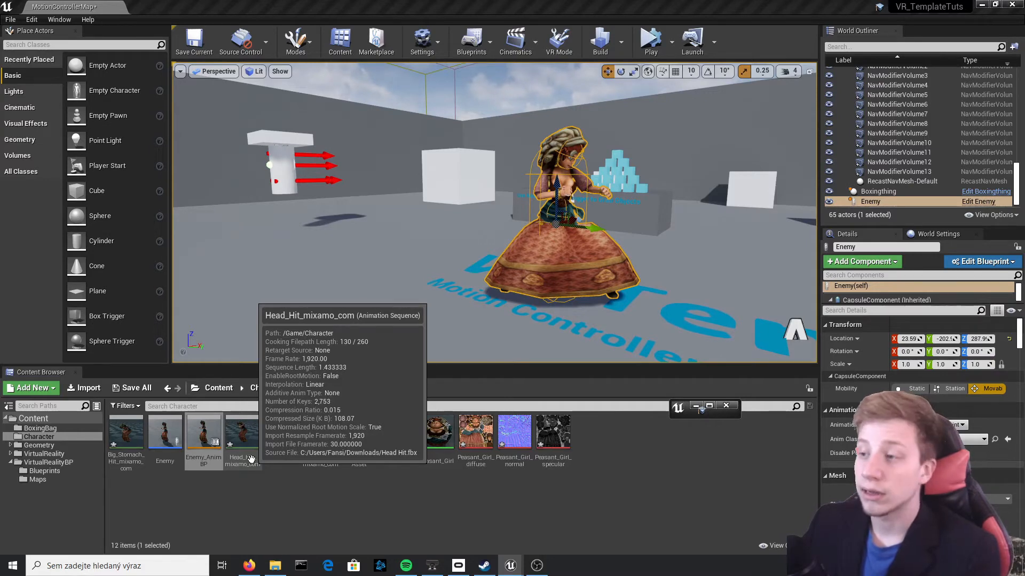
{"action": "left_click", "coordinate": [710, 407]}
{"action": "left_click_drag", "start_coordinate": [585, 262], "coordinate": [585, 262]}
{"action": "type", "text": "delay"}
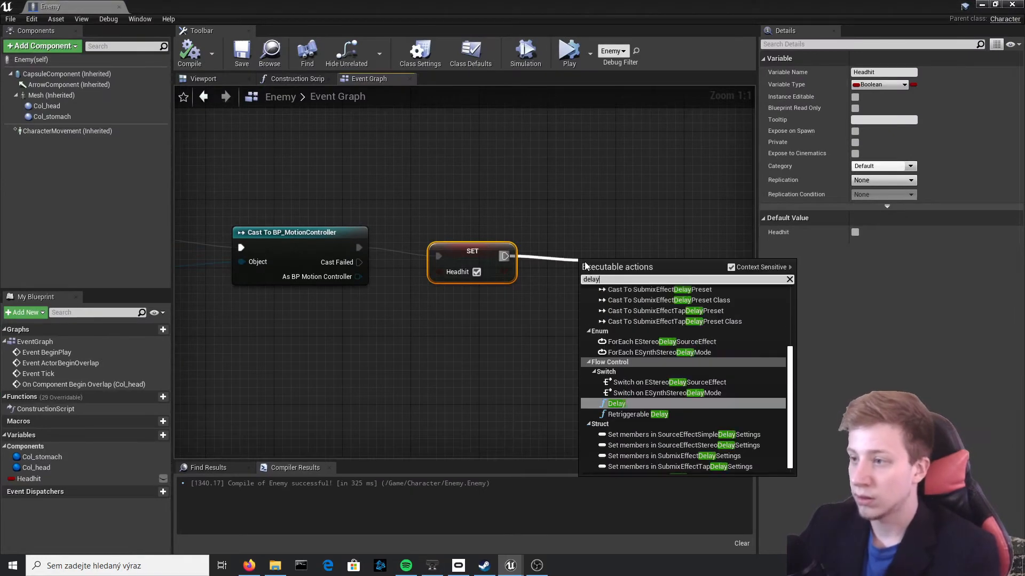
{"action": "key", "text": "Return"}
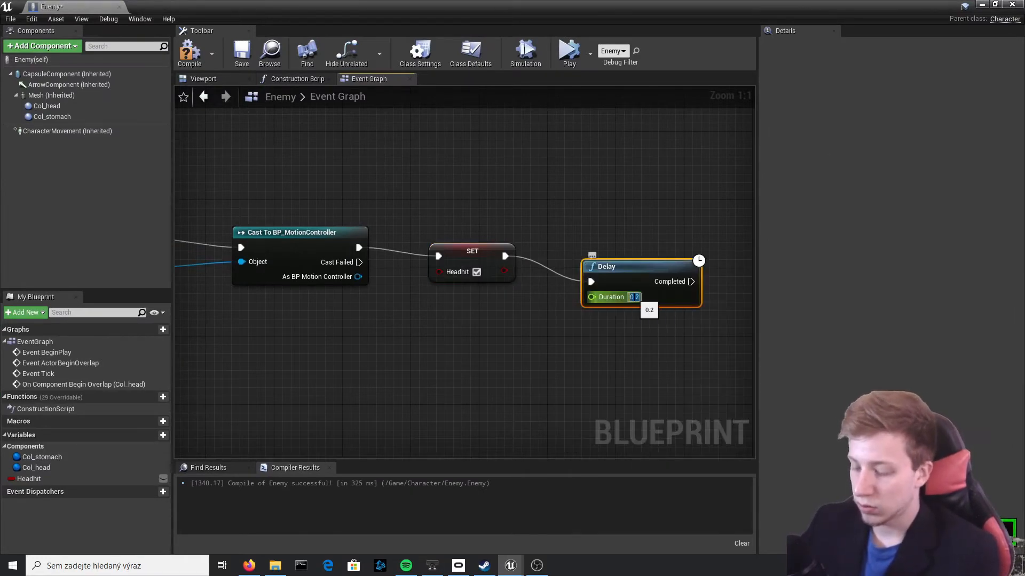
{"action": "right_click_drag", "start_coordinate": [721, 233], "coordinate": [497, 237]}
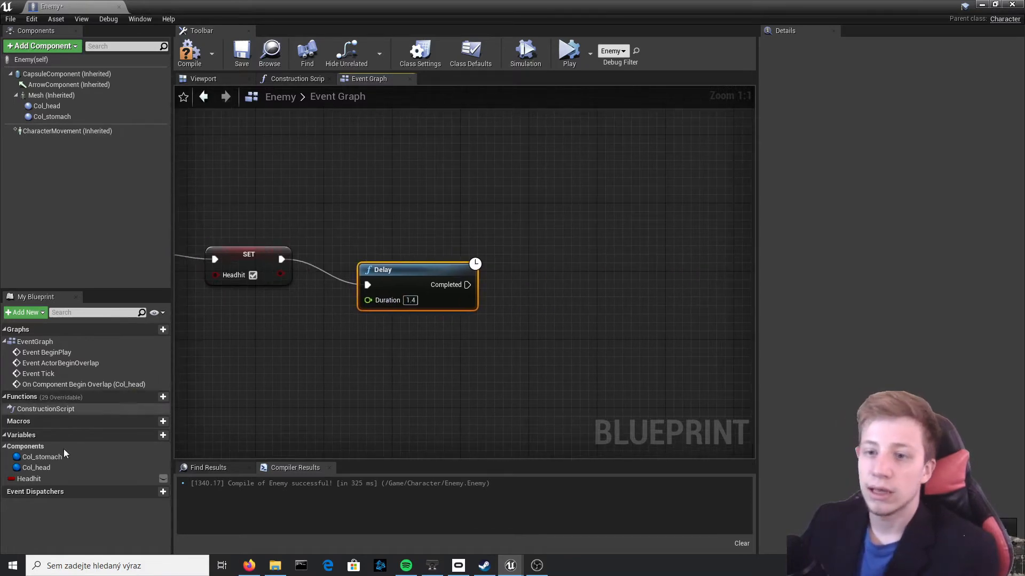
{"action": "left_click", "coordinate": [253, 261]}
{"action": "key", "text": "Delete"}
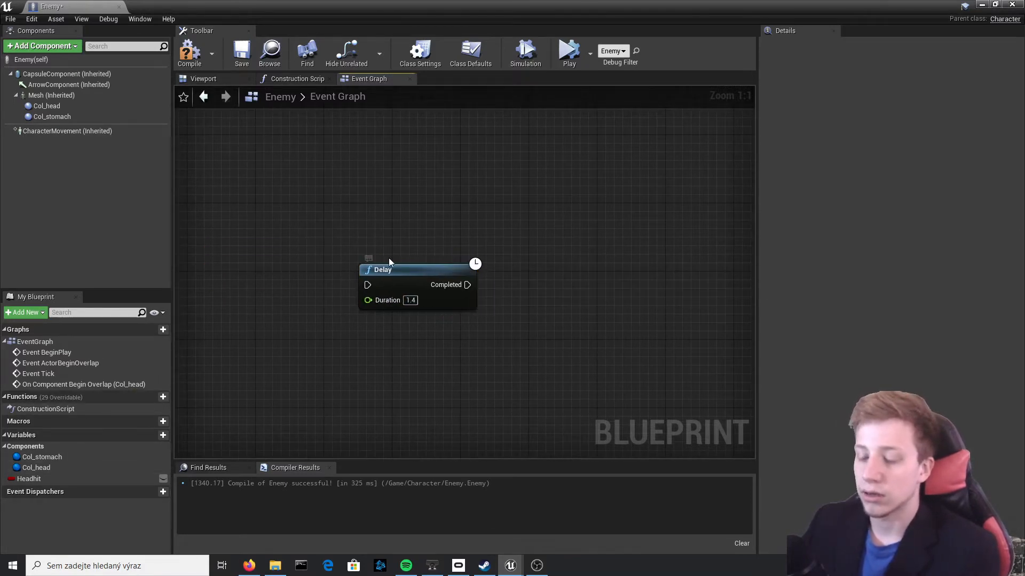
{"action": "key", "text": "ctrl+z"}
Duplicate the Headhit SET node in the Enemy event graph
{"action": "left_click", "coordinate": [273, 258]}
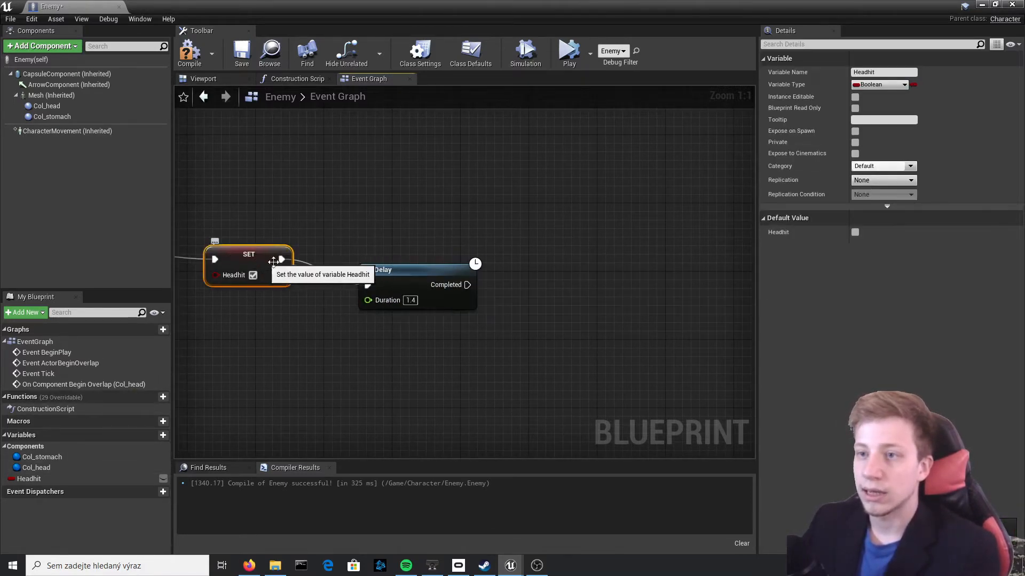
{"action": "key", "text": "ctrl+c"}
{"action": "key", "text": "ctrl+v"}
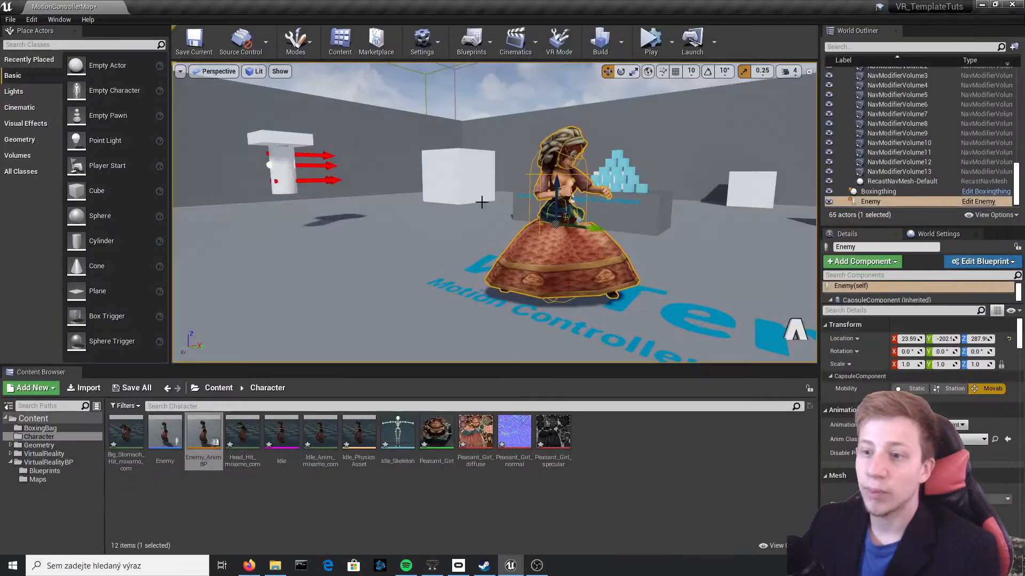
Open the Enemy_AnimBP Animation Blueprint and show the update animation nodes in its Event Graph
{"action": "double_click", "coordinate": [211, 454]}
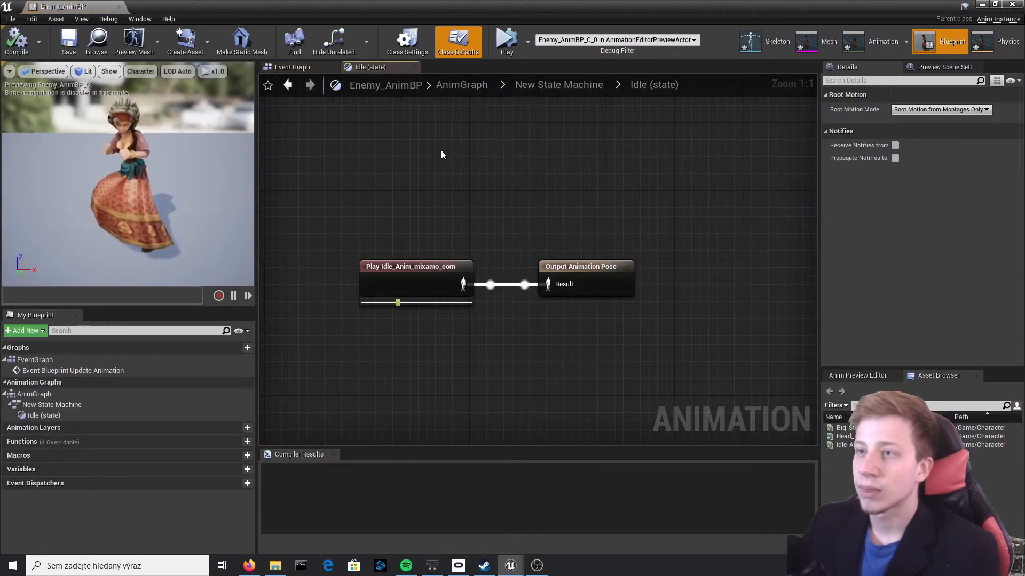
{"action": "left_click", "coordinate": [545, 84]}
{"action": "left_click", "coordinate": [309, 67]}
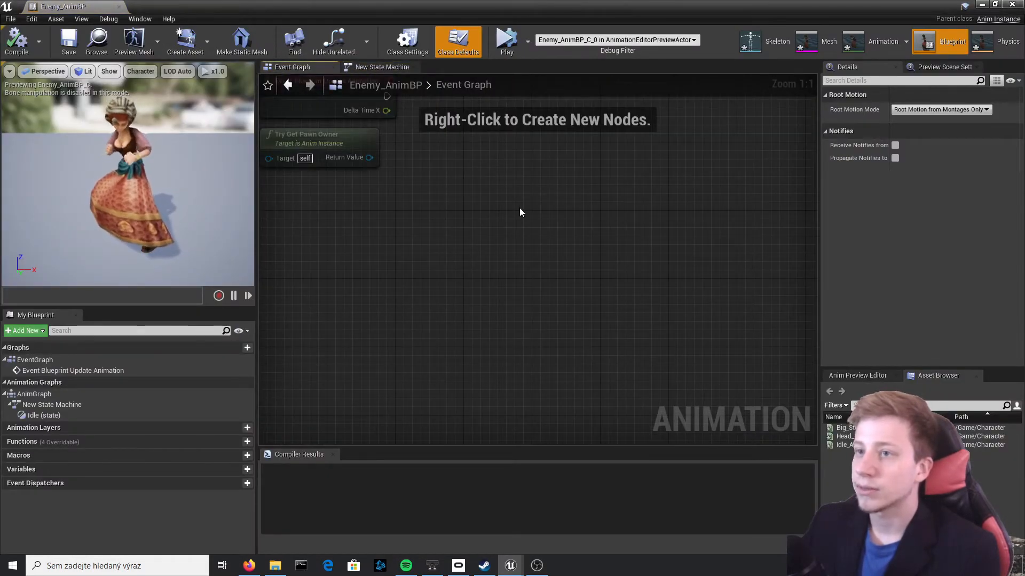
{"action": "right_click_drag", "start_coordinate": [486, 316], "coordinate": [475, 288]}
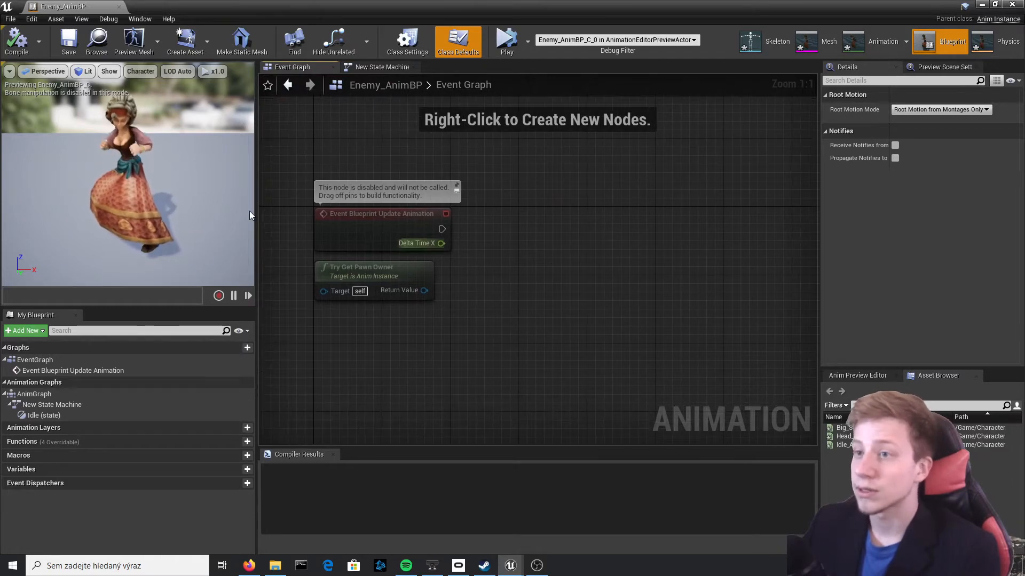
Add a Cast To Enemy node after Event Blueprint Update Animation and connect its Object to Try Get Pawn Owner's Return Value
{"action": "left_click", "coordinate": [381, 230]}
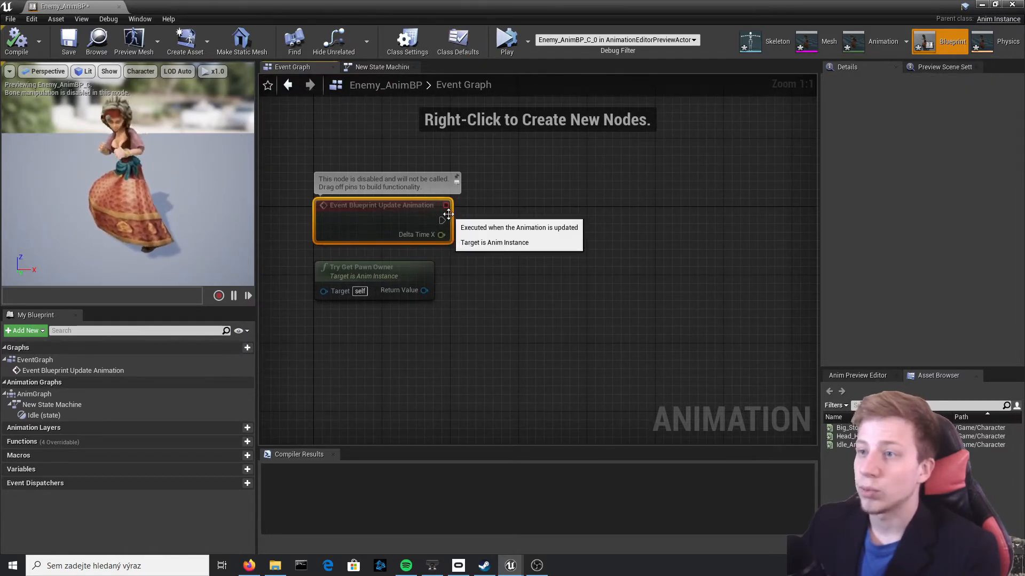
{"action": "left_click", "coordinate": [365, 68]}
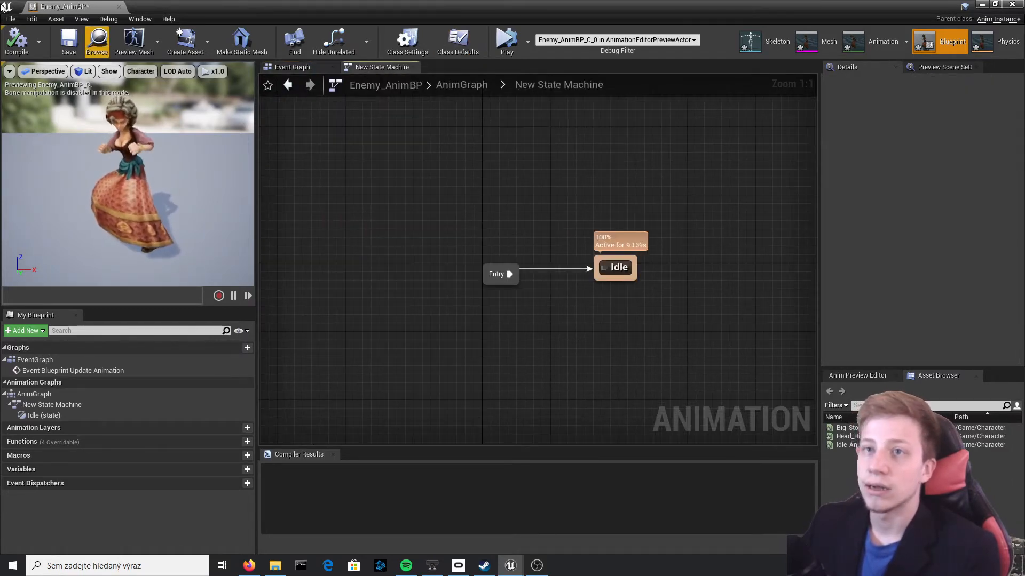
{"action": "left_click", "coordinate": [287, 68]}
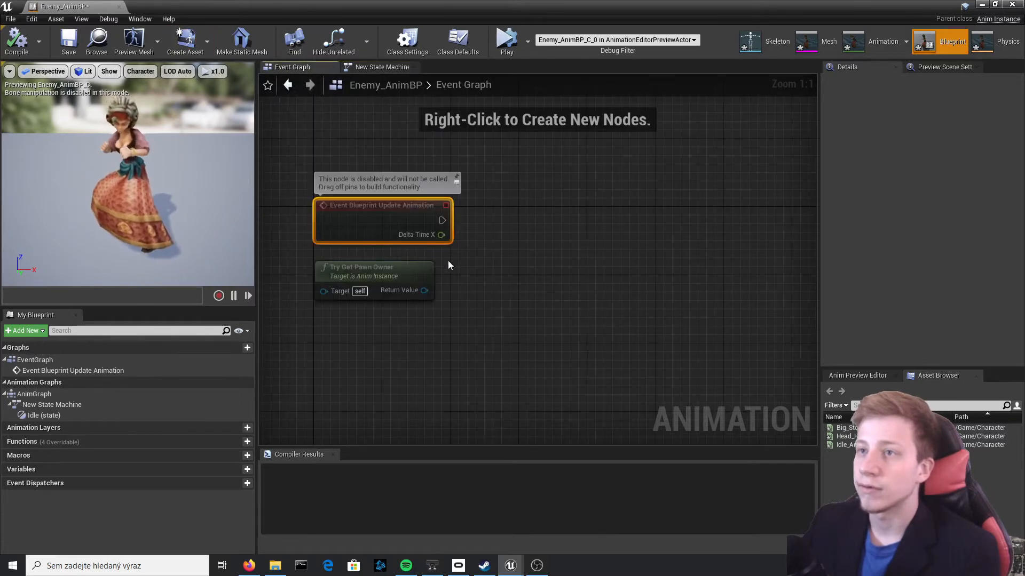
{"action": "left_click_drag", "start_coordinate": [442, 220], "coordinate": [498, 229]}
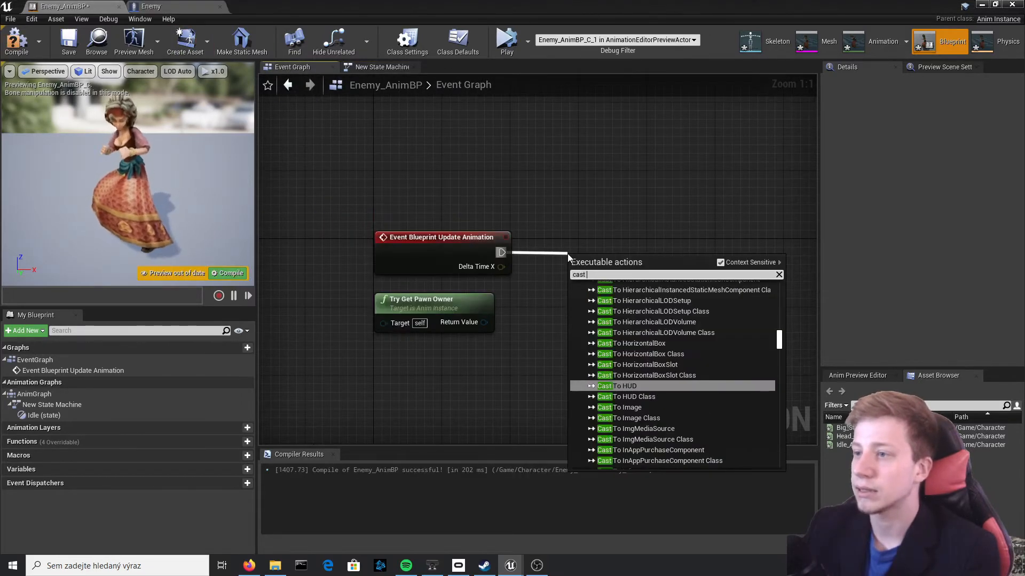
{"action": "type", "text": "enem"}
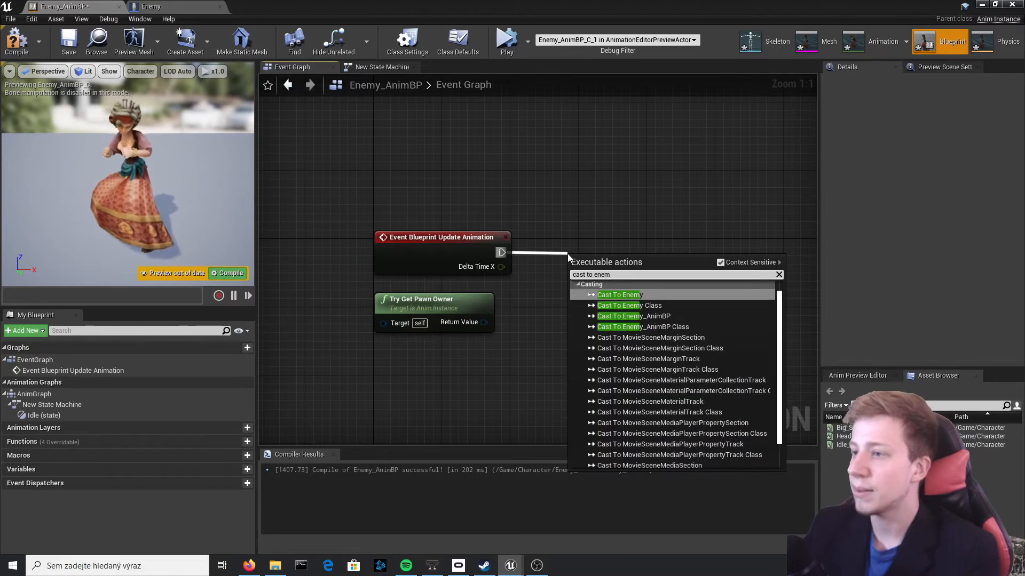
{"action": "key", "text": "Return"}
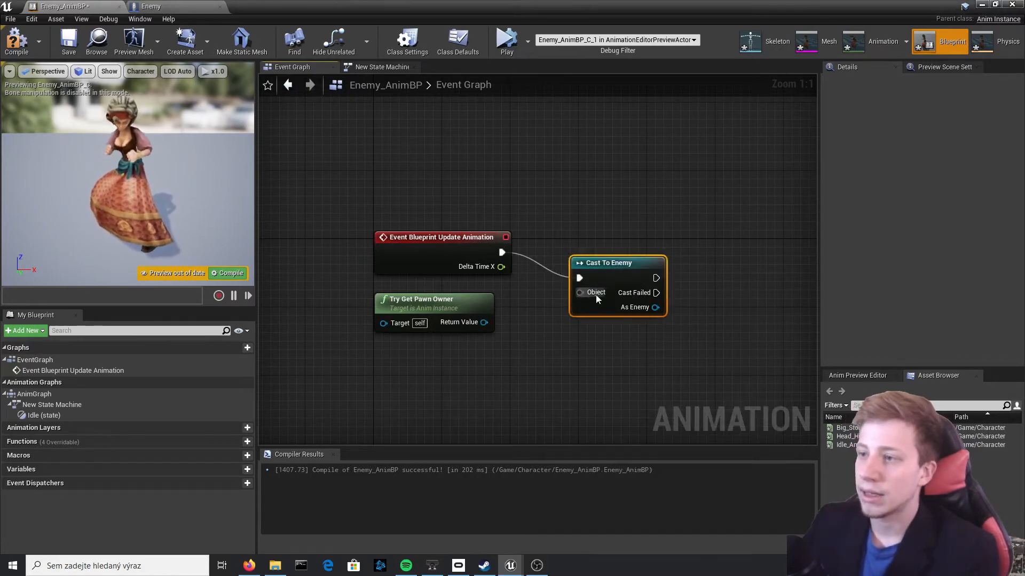
{"action": "left_click_drag", "start_coordinate": [472, 307], "coordinate": [475, 319]}
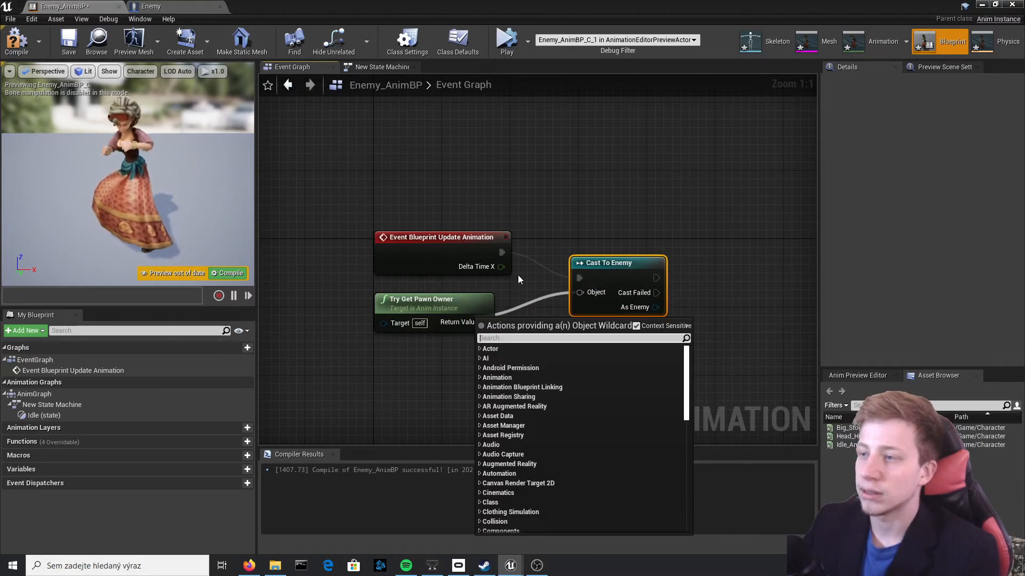
{"action": "left_click", "coordinate": [518, 276]}
{"action": "left_click_drag", "start_coordinate": [579, 292], "coordinate": [475, 322]}
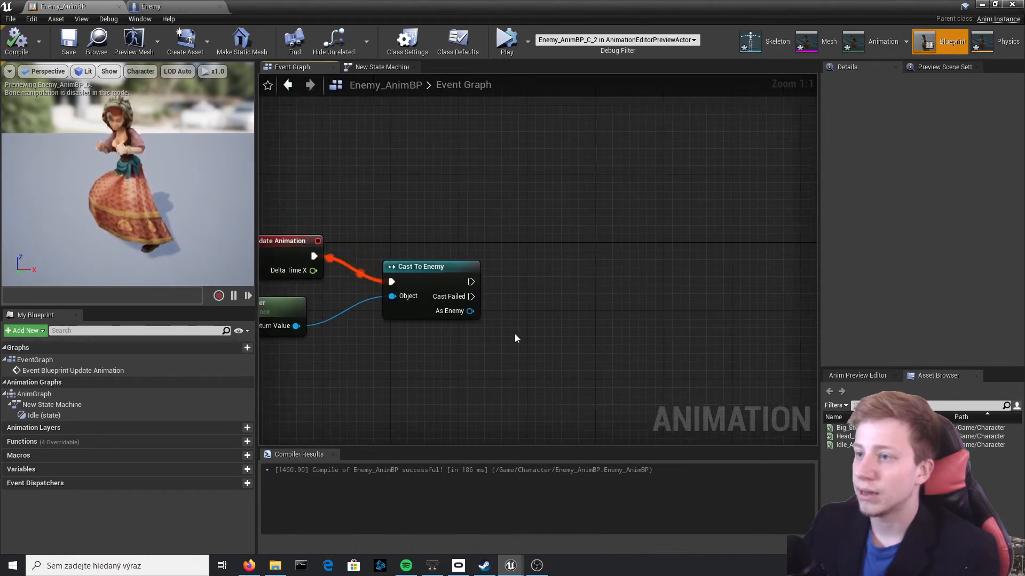
Get Headhit from the cast's As Enemy output and create a Boolean variable named Headhit_ABP
{"action": "left_click_drag", "start_coordinate": [461, 312], "coordinate": [556, 309]}
{"action": "type", "text": "get headhit"}
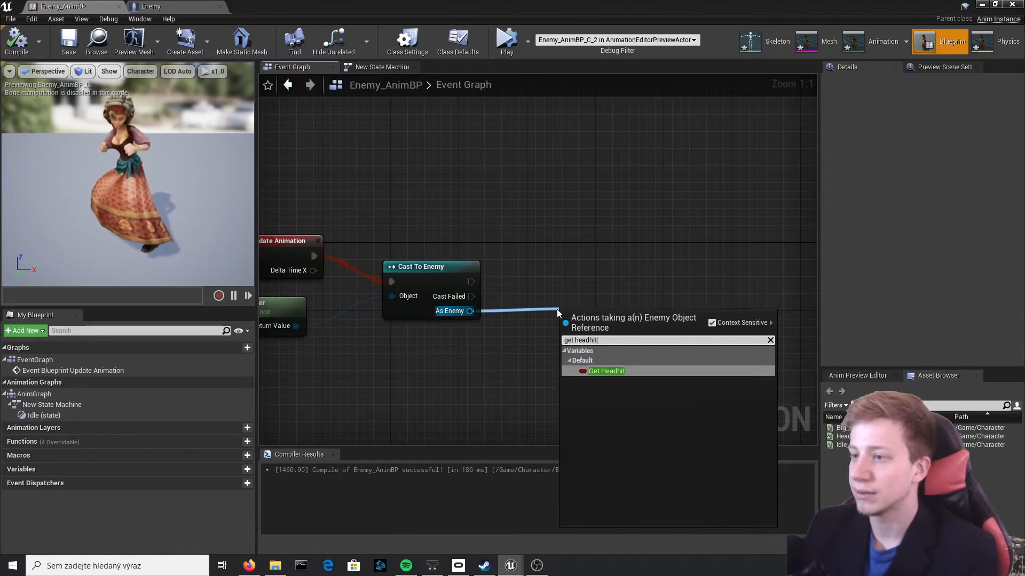
{"action": "key", "text": "Return"}
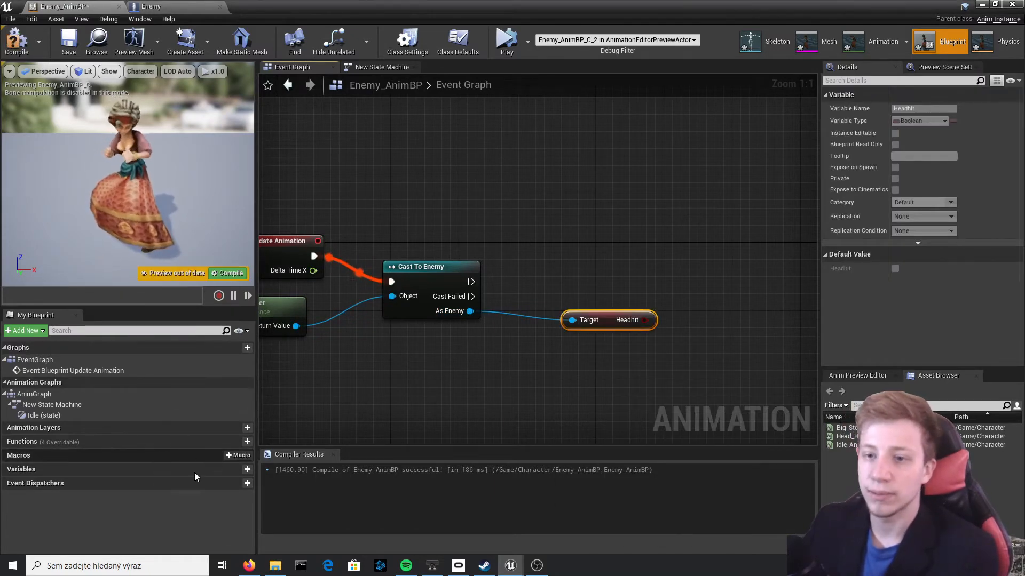
{"action": "left_click", "coordinate": [237, 470]}
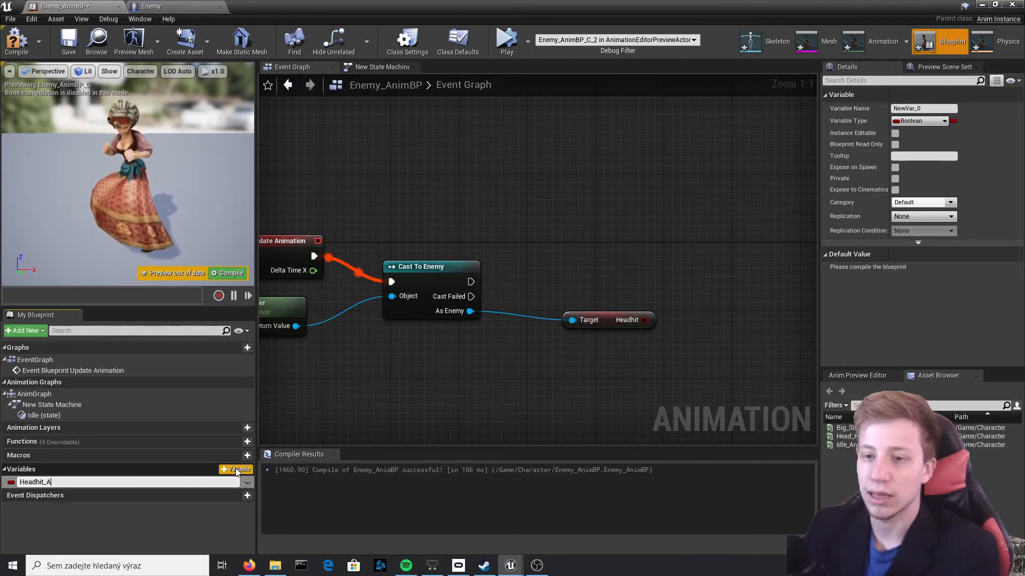
{"action": "key", "text": "Return"}
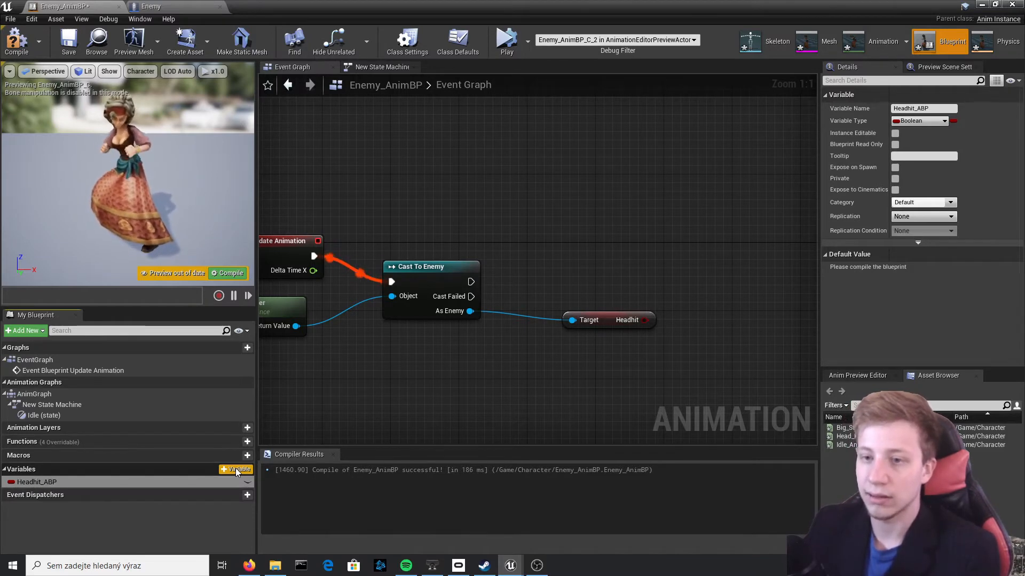
Add a SET Headhit_ABP node after the successful Enemy cast, feed it the Enemy's Headhit value, and compile the blueprint
{"action": "left_click_drag", "start_coordinate": [55, 483], "coordinate": [740, 282]}
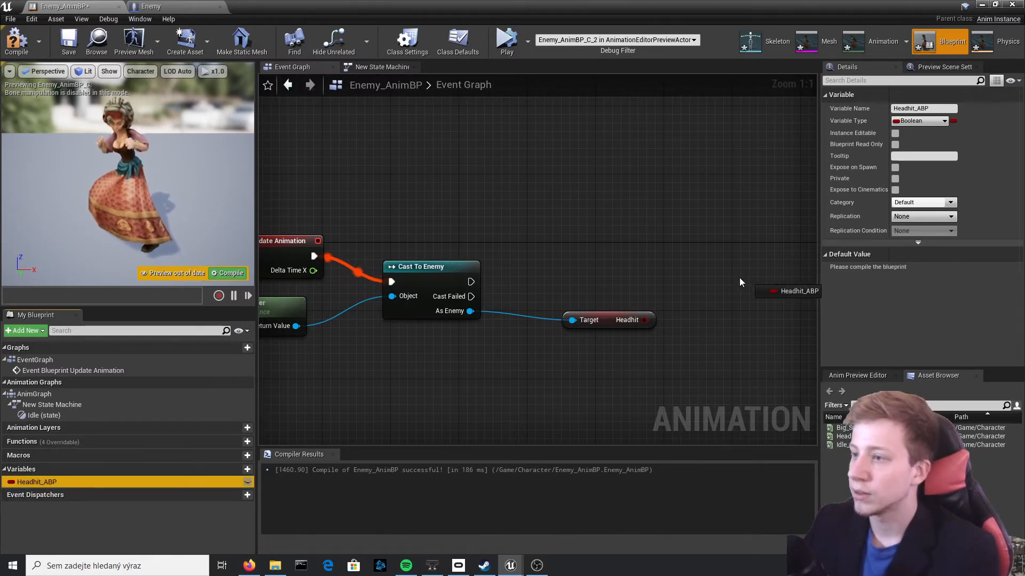
{"action": "left_click_drag", "start_coordinate": [472, 296], "coordinate": [472, 283]}
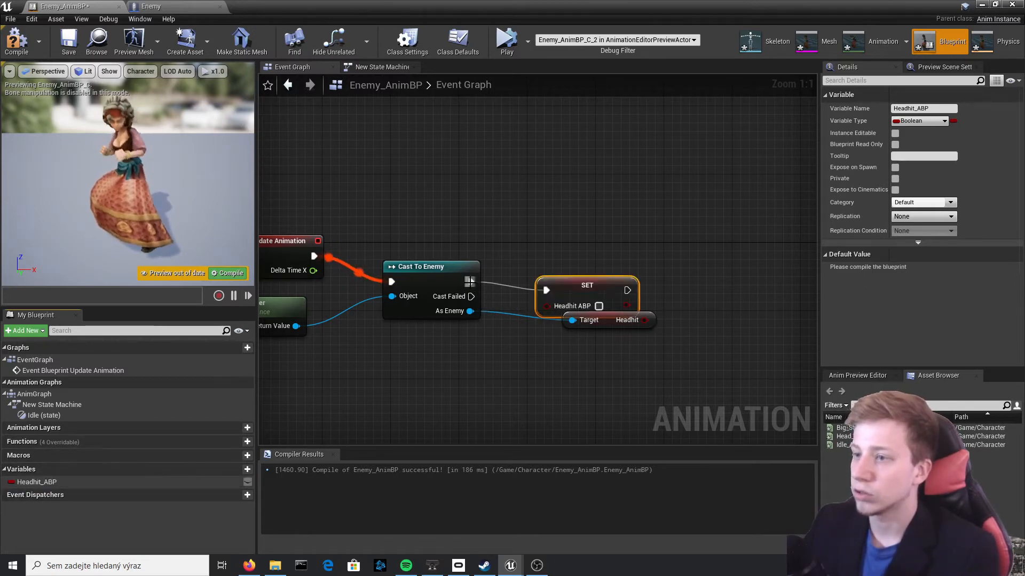
{"action": "left_click_drag", "start_coordinate": [611, 284], "coordinate": [762, 276]}
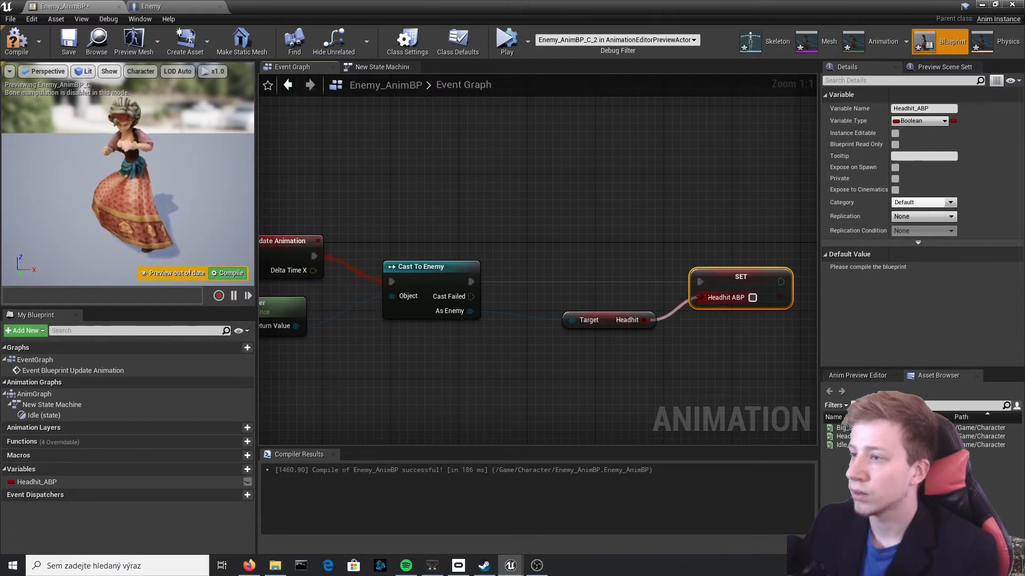
{"action": "left_click_drag", "start_coordinate": [644, 321], "coordinate": [702, 298]}
{"action": "left_click", "coordinate": [18, 52]}
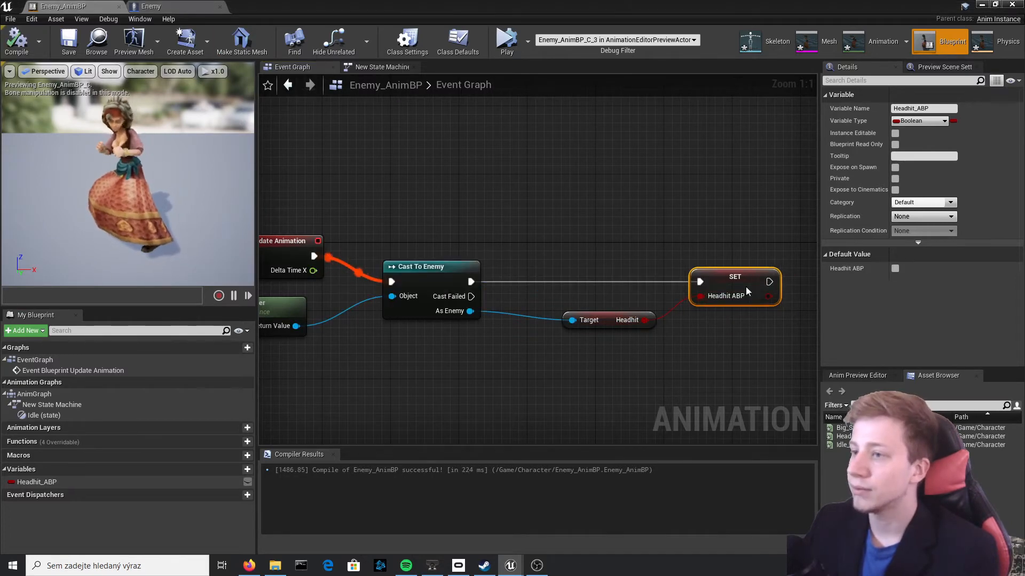
{"action": "scroll", "coordinate": [533, 245], "scroll_direction": "down", "scroll_amount": 3}
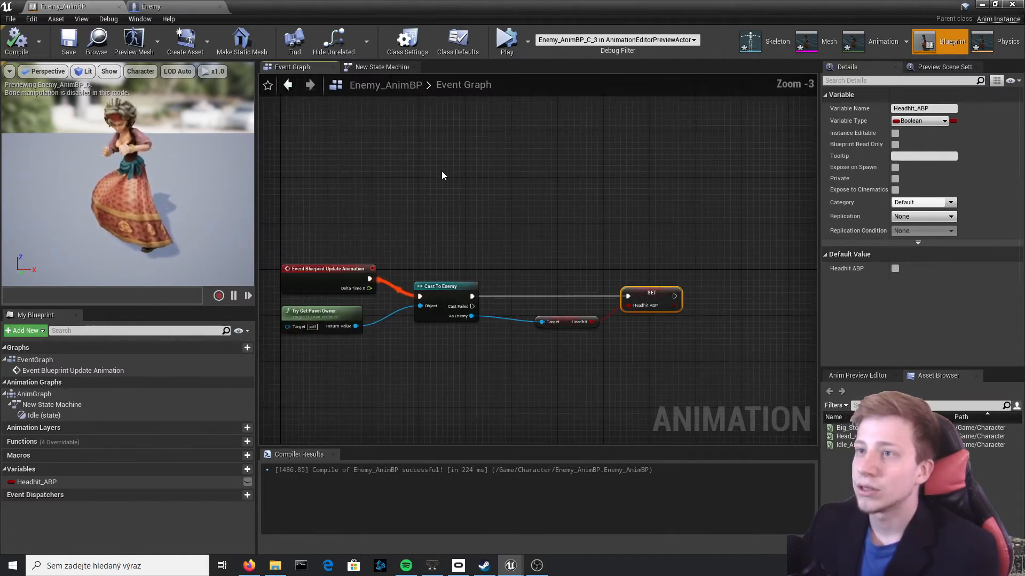
Add a state named Headhit to the New State Machine and create transitions between it and Idle in both directions
{"action": "left_click", "coordinate": [372, 67]}
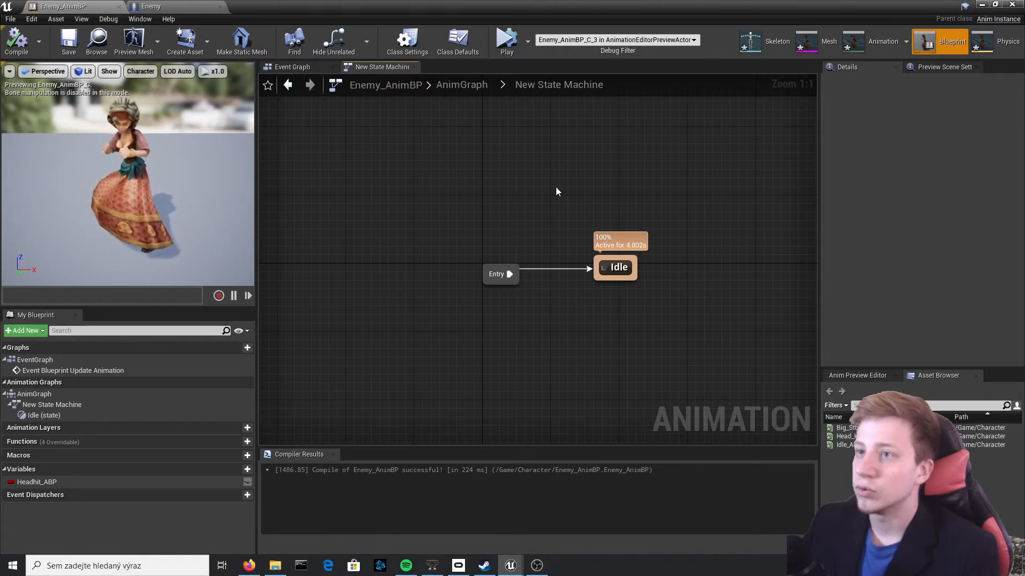
{"action": "right_click_drag", "start_coordinate": [556, 188], "coordinate": [385, 206]}
{"action": "right_click", "coordinate": [509, 173]}
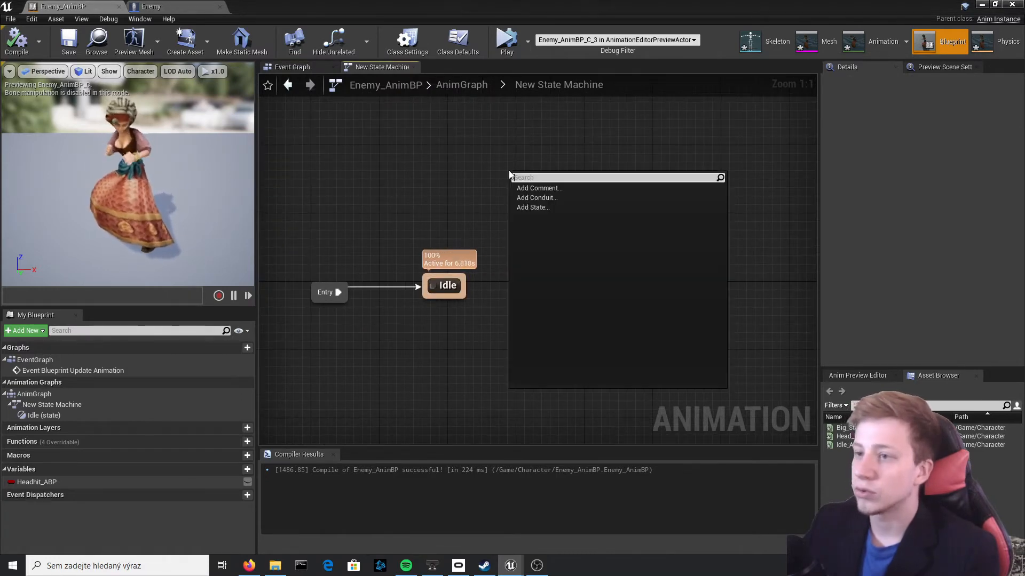
{"action": "left_click", "coordinate": [530, 209]}
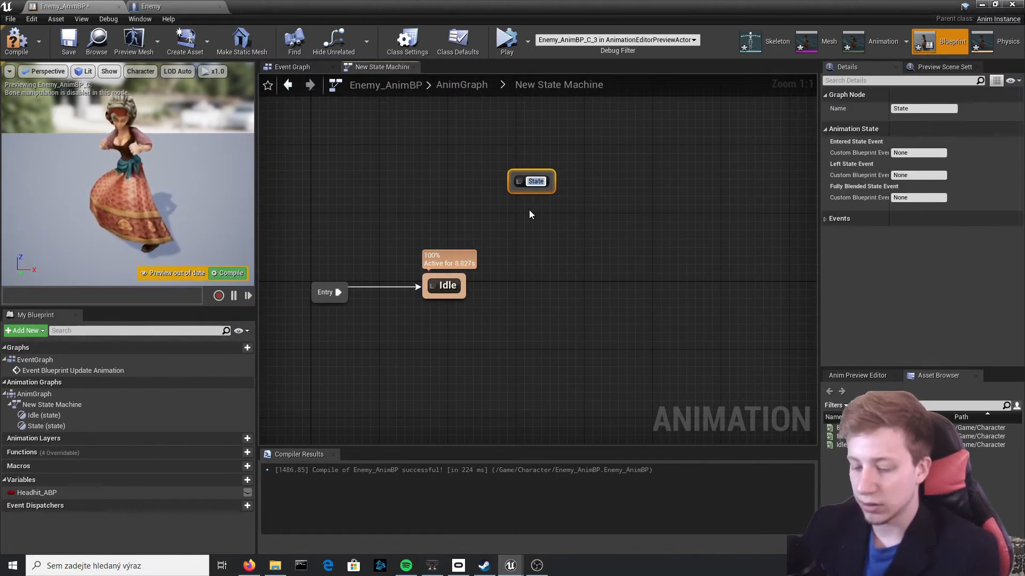
{"action": "type", "text": "Headhit"}
{"action": "key", "text": "Return"}
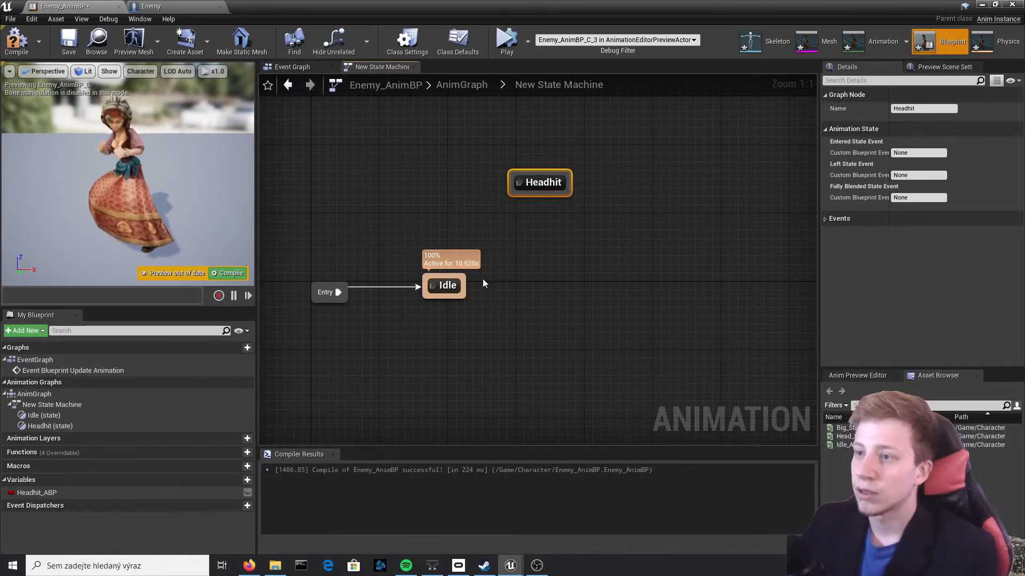
{"action": "mouse_move", "coordinate": [464, 295]}
{"action": "left_mouse_down"}
{"action": "mouse_move", "coordinate": [515, 182]}
{"action": "mouse_move", "coordinate": [491, 261]}
{"action": "mouse_move", "coordinate": [454, 283]}
{"action": "left_mouse_up"}
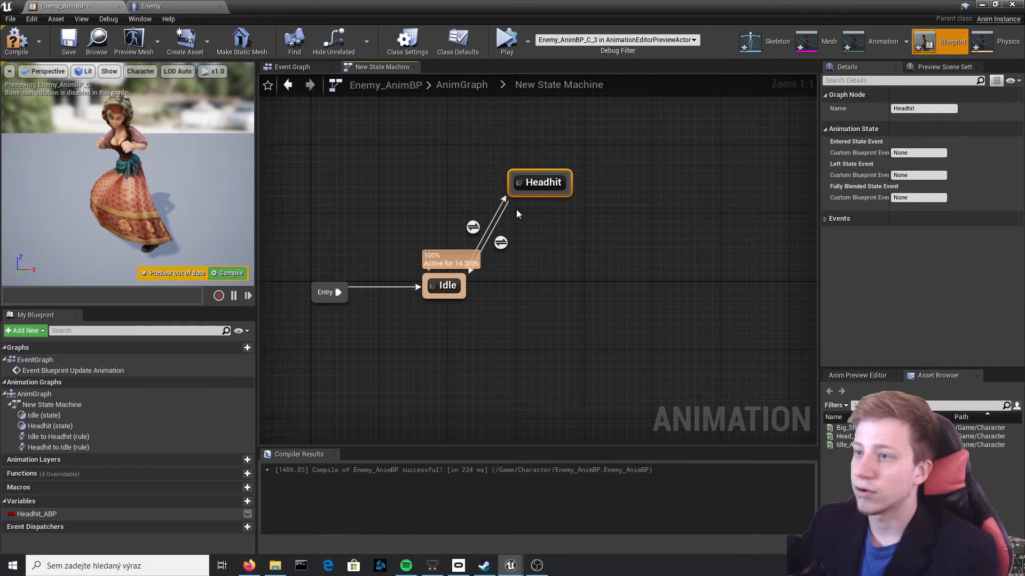
Connect the Head_Hit_mixamo_com animation to the Output Animation Pose inside the Headhit state and compile the blueprint
{"action": "double_click", "coordinate": [538, 185]}
{"action": "left_click", "coordinate": [842, 436]}
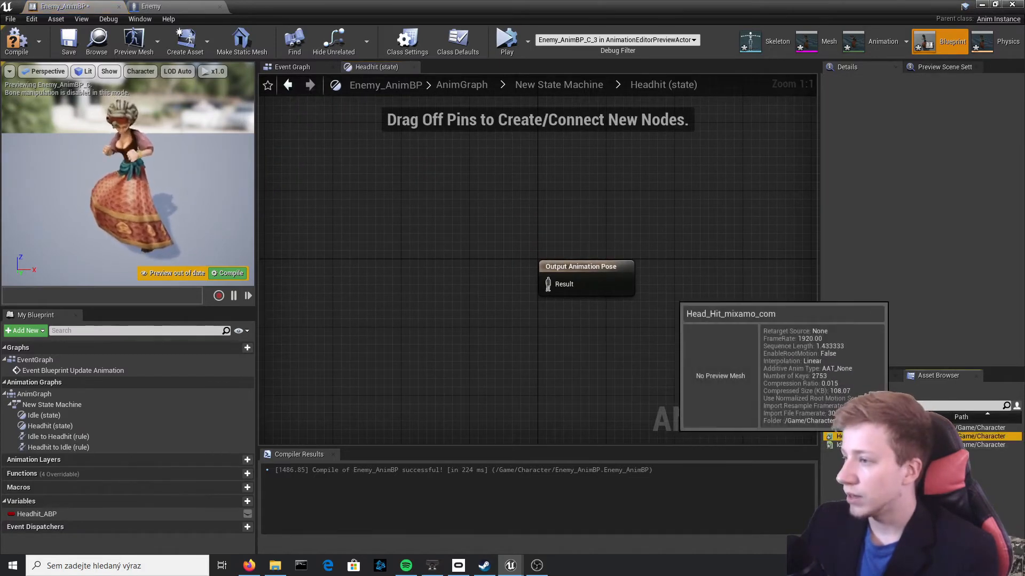
{"action": "left_click_drag", "start_coordinate": [843, 436], "coordinate": [560, 284]}
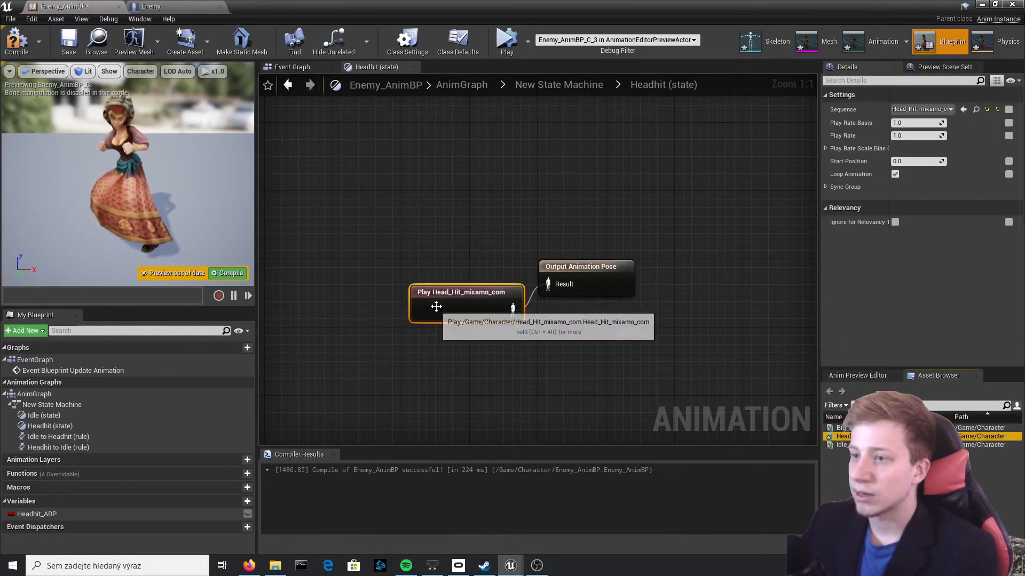
{"action": "left_click_drag", "start_coordinate": [436, 306], "coordinate": [385, 289]}
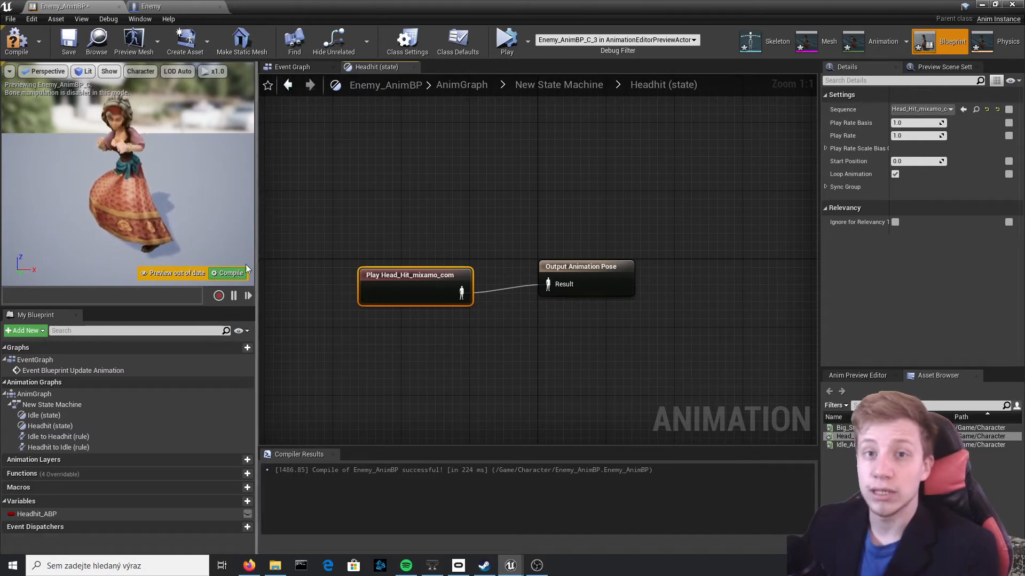
{"action": "left_click", "coordinate": [233, 273]}
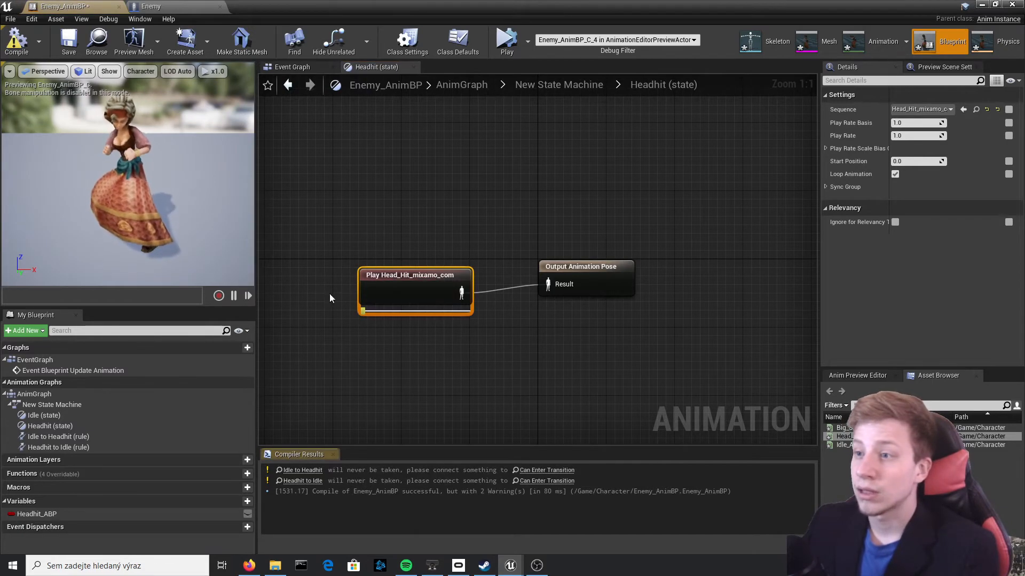
In the Idle to Headhit rule, compare Headhit_ABP with true using an == node and connect it to Can Enter Transition
{"action": "left_click", "coordinate": [584, 83]}
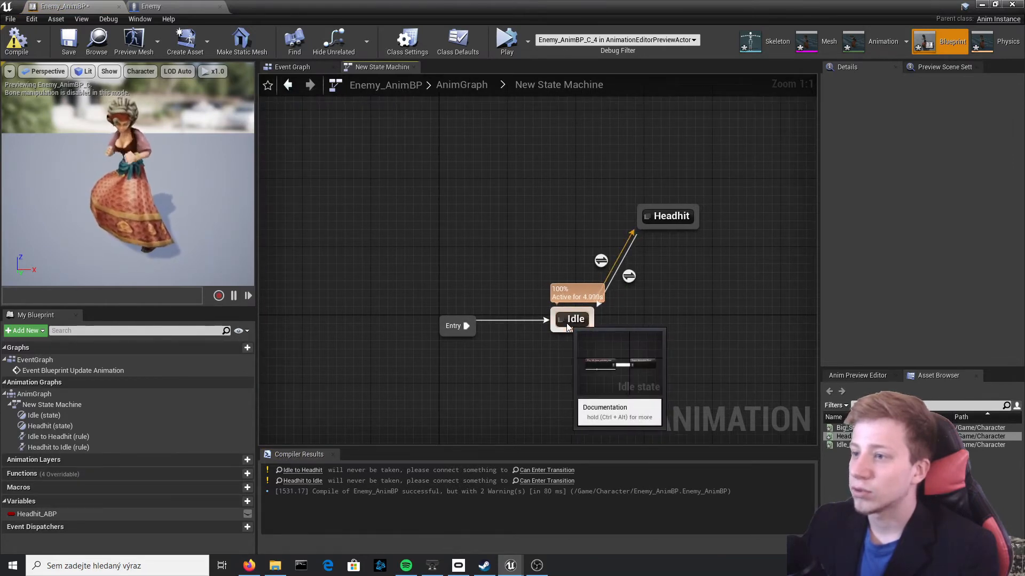
{"action": "left_click", "coordinate": [601, 260]}
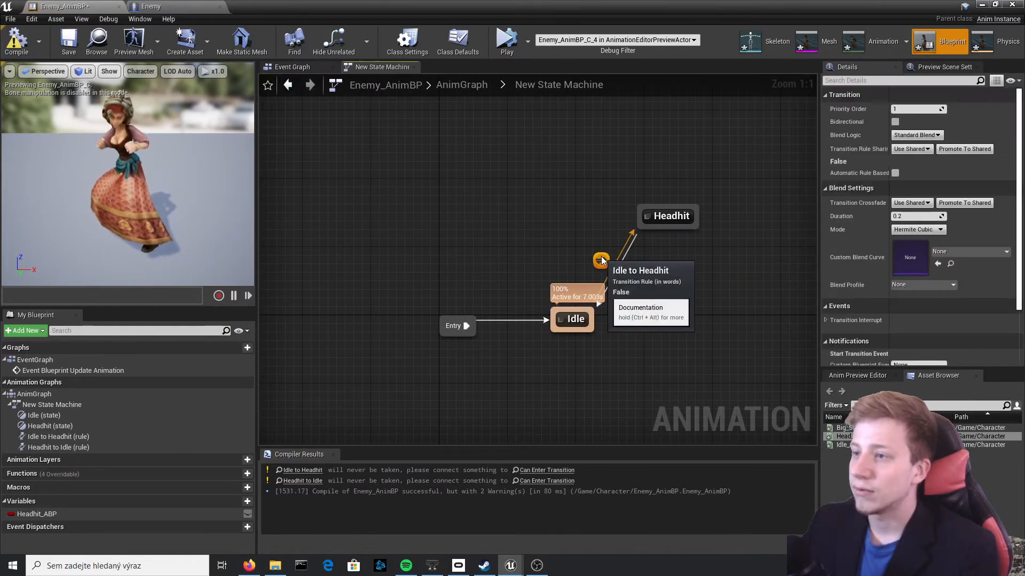
{"action": "double_click", "coordinate": [601, 261]}
{"action": "left_click_drag", "start_coordinate": [40, 514], "coordinate": [378, 323]}
{"action": "left_click", "coordinate": [435, 336]}
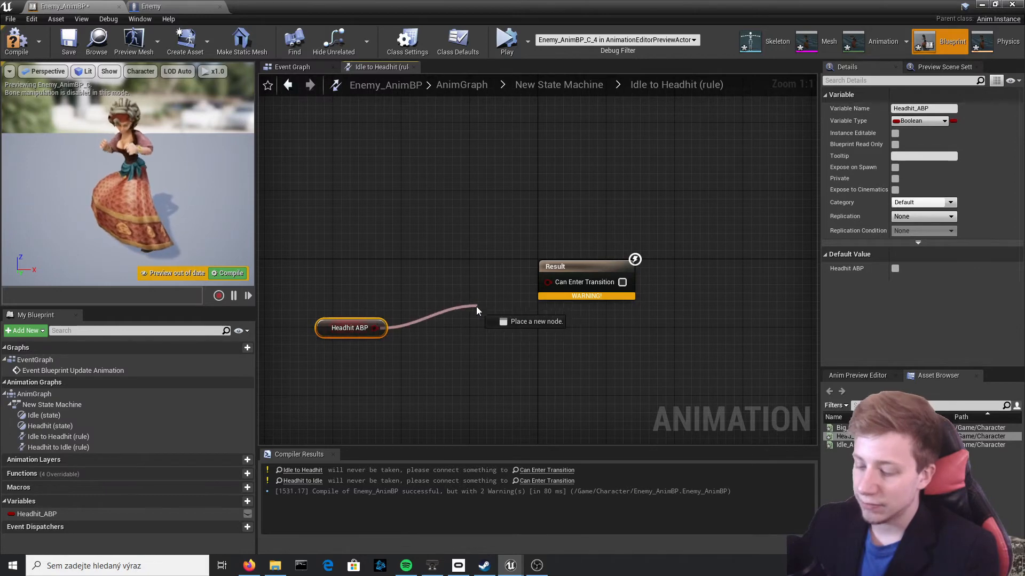
{"action": "left_click_drag", "start_coordinate": [477, 308], "coordinate": [477, 309]}
{"action": "type", "text": "=="}
{"action": "key", "text": "Return"}
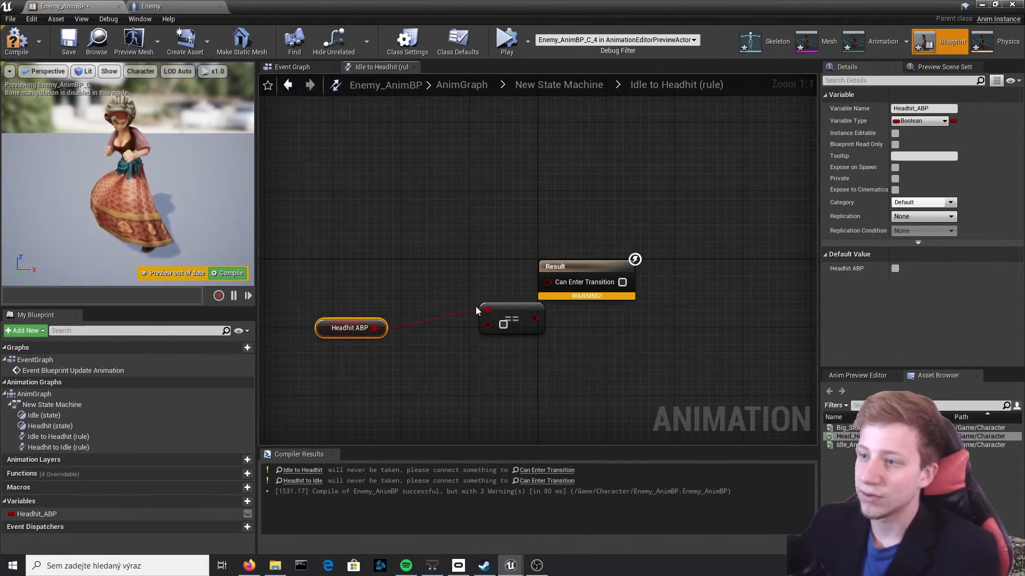
{"action": "left_click_drag", "start_coordinate": [535, 319], "coordinate": [483, 325]}
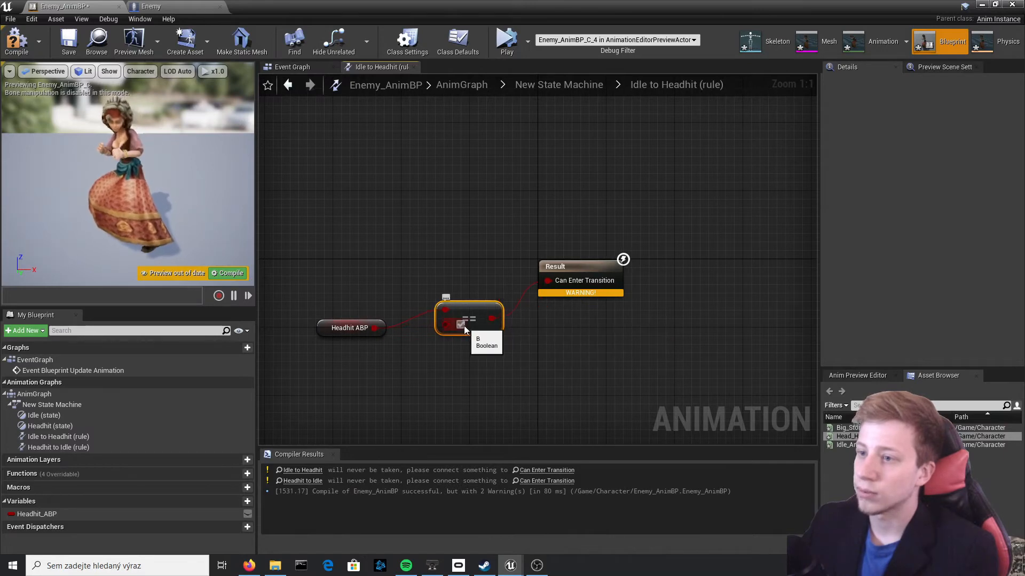
Review the Event Graph and the Idle to Headhit rule, and return to the New State Machine graph
{"action": "left_click", "coordinate": [569, 91]}
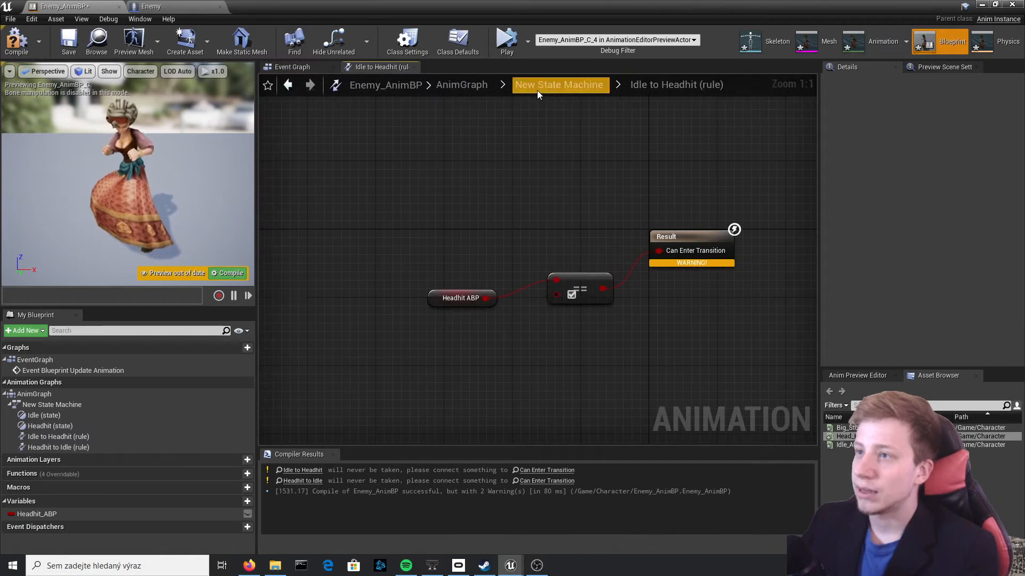
{"action": "left_click", "coordinate": [537, 91]}
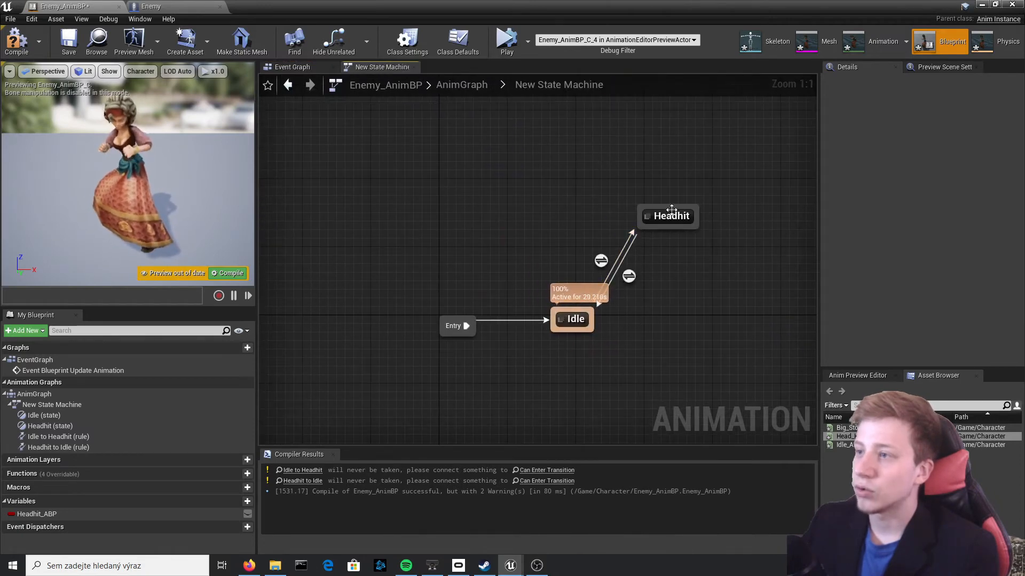
{"action": "left_click", "coordinate": [601, 259]}
{"action": "double_click", "coordinate": [601, 259]}
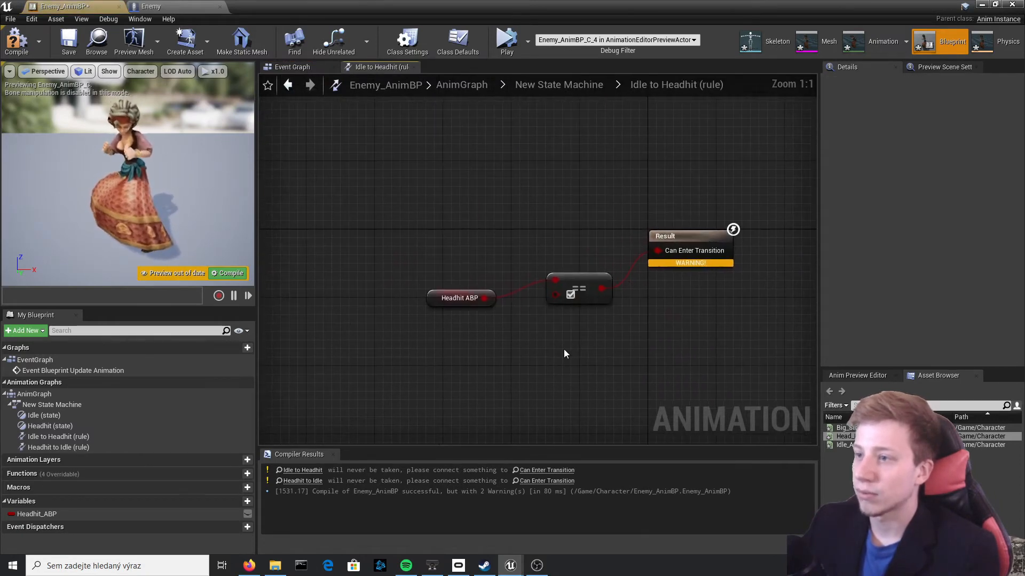
{"action": "left_click", "coordinate": [578, 86]}
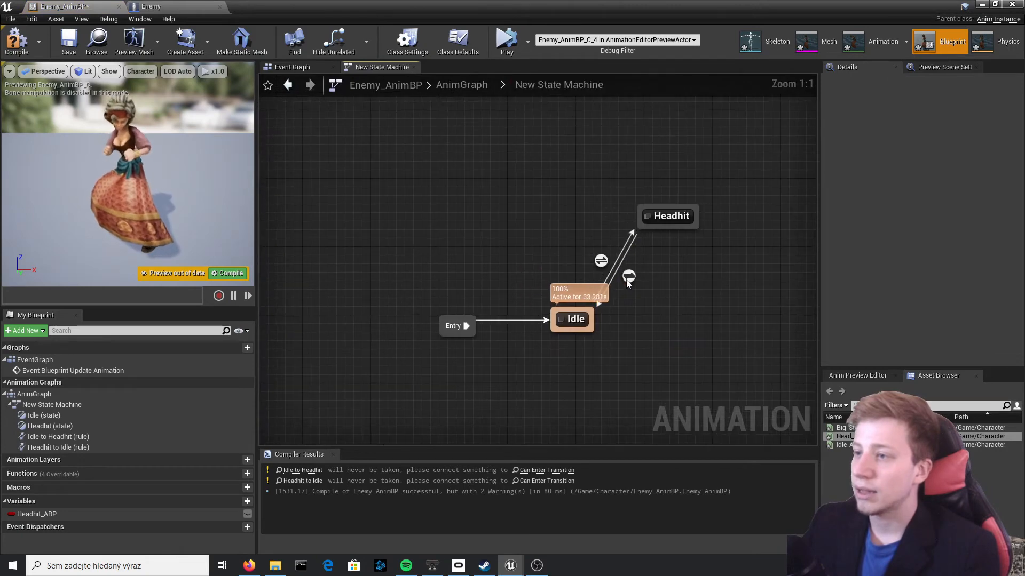
In the Headhit to Idle rule, paste the Headhit_ABP == comparison with false, connect it to Can Enter Transition and compile
{"action": "double_click", "coordinate": [623, 278]}
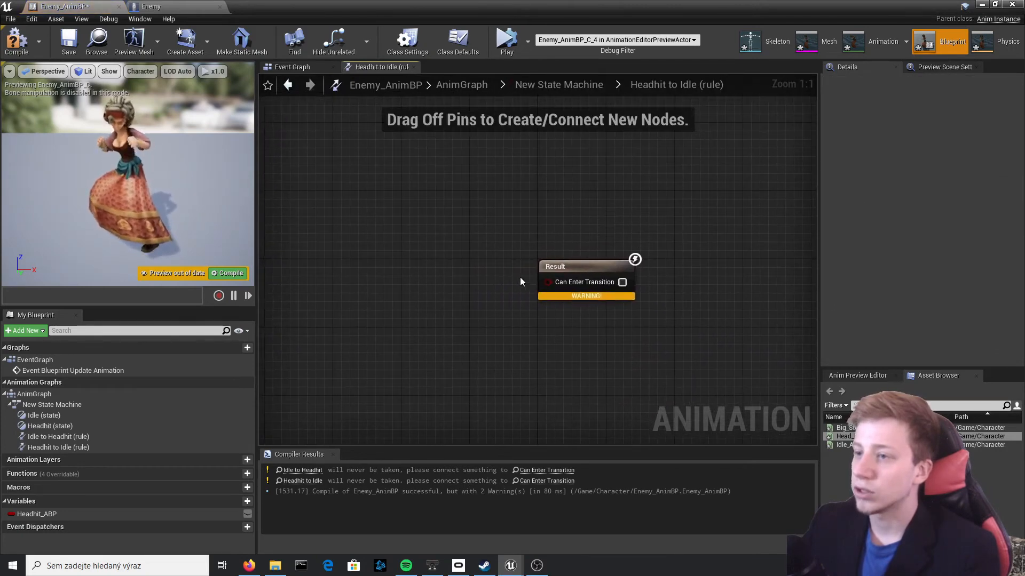
{"action": "key", "text": "ctrl+v"}
{"action": "left_click_drag", "start_coordinate": [492, 298], "coordinate": [330, 280]}
{"action": "left_click_drag", "start_coordinate": [474, 267], "coordinate": [548, 282]}
{"action": "left_click", "coordinate": [243, 271]}
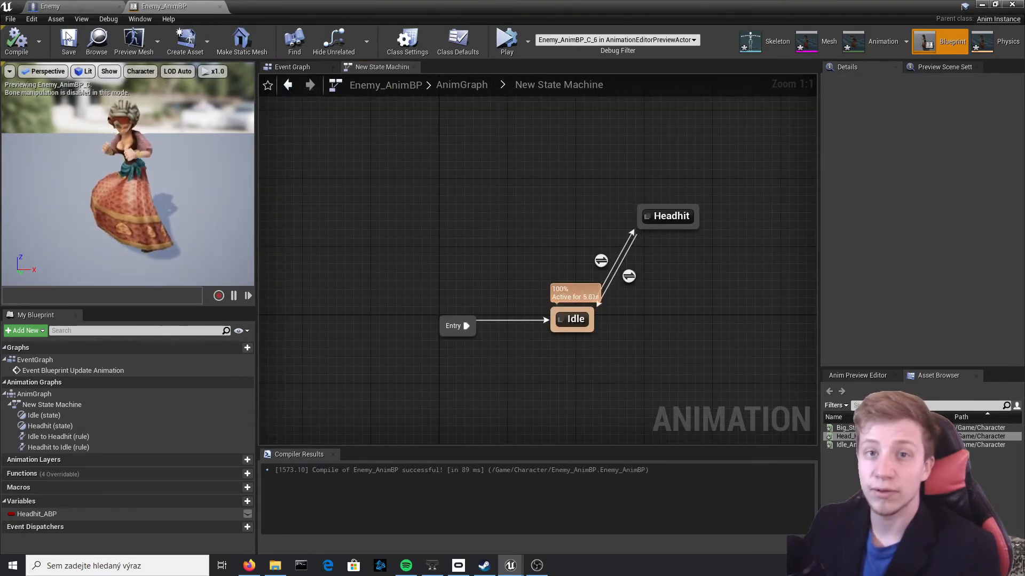
Review the Enemy blueprint's head-hit overlap logic and the Animation Blueprint's Event Graph and state machine
{"action": "left_click", "coordinate": [75, 6]}
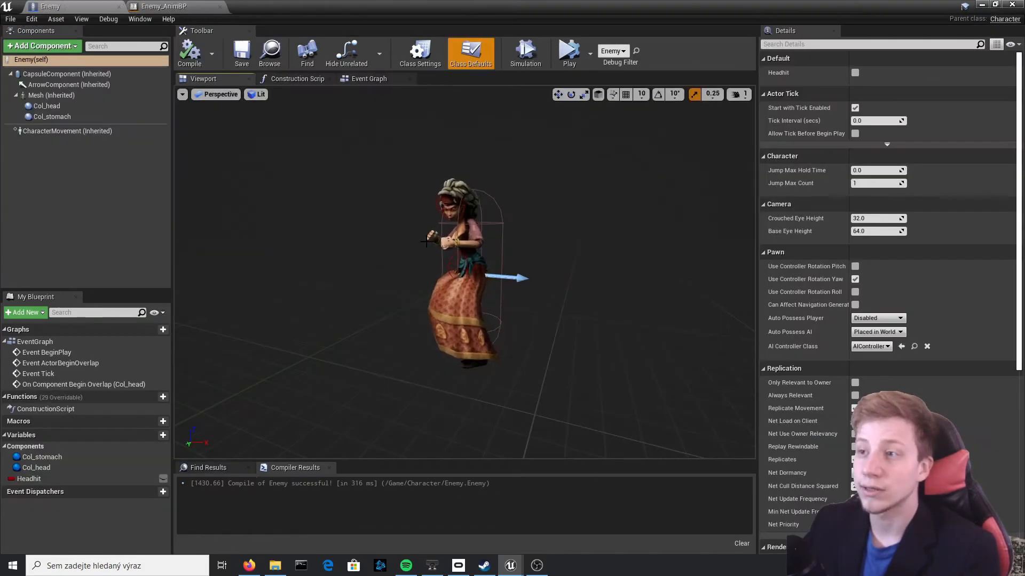
{"action": "scroll", "coordinate": [408, 220], "scroll_direction": "up", "scroll_amount": 2}
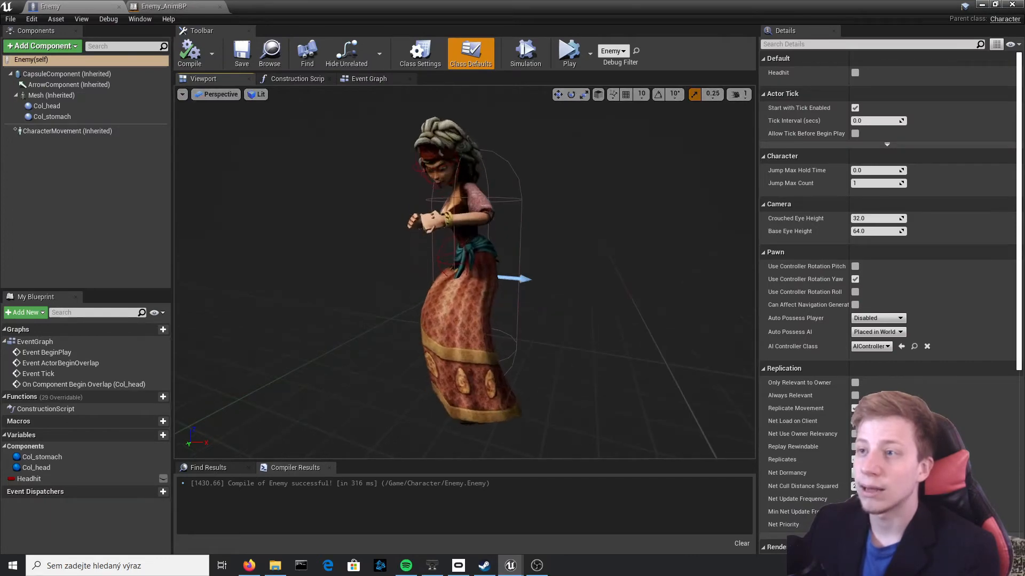
{"action": "left_click", "coordinate": [374, 79]}
{"action": "right_click_drag", "start_coordinate": [542, 235], "coordinate": [458, 192]}
{"action": "scroll", "coordinate": [457, 192], "scroll_direction": "up", "scroll_amount": 1}
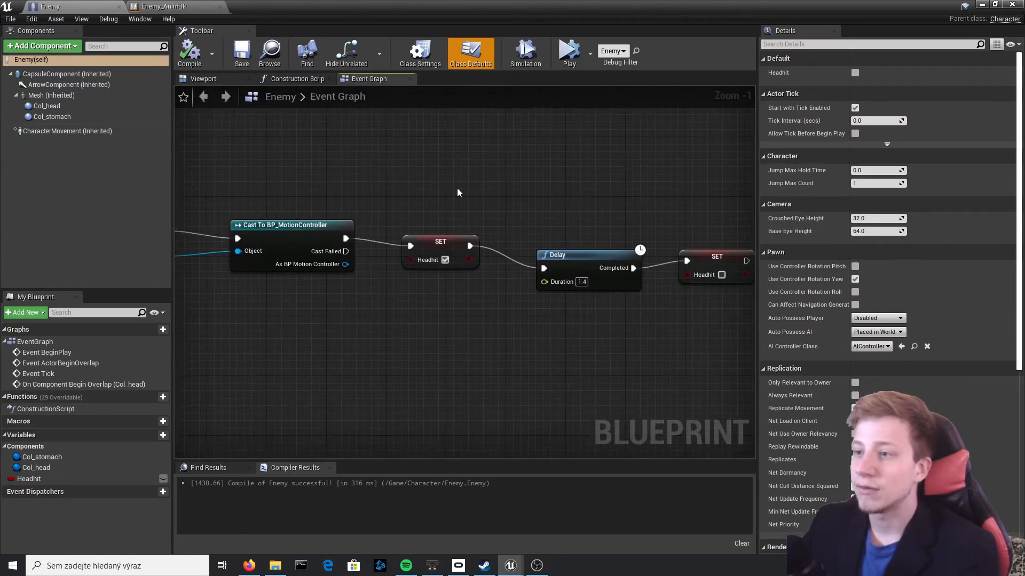
{"action": "right_click_drag", "start_coordinate": [445, 249], "coordinate": [405, 250]}
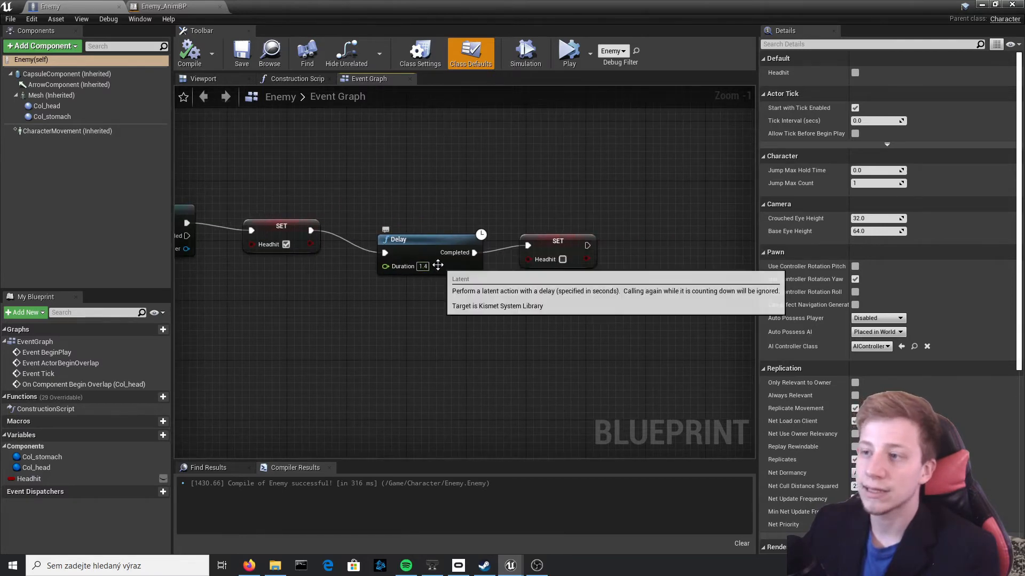
{"action": "left_click", "coordinate": [165, 6]}
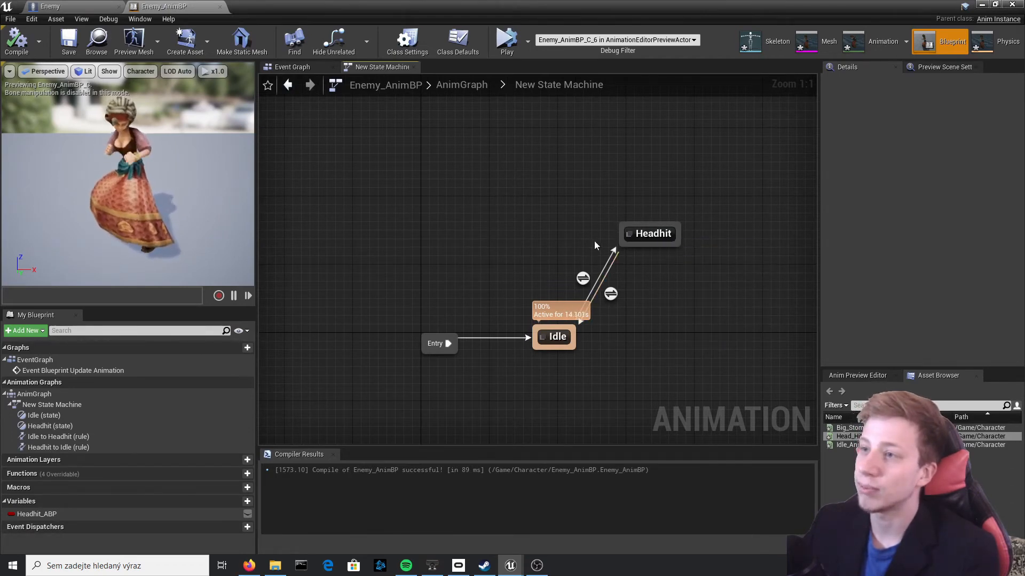
{"action": "left_click", "coordinate": [292, 67]}
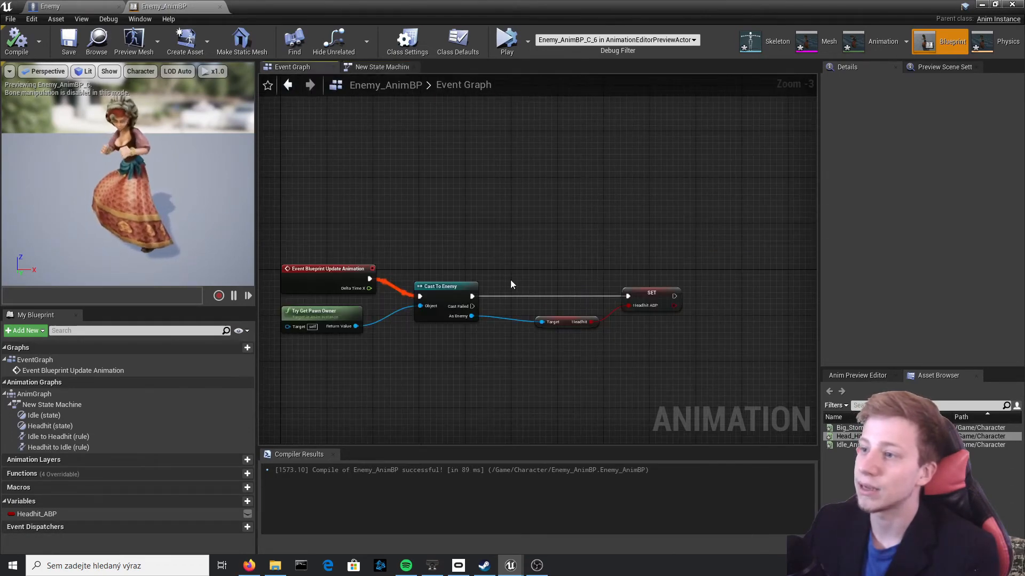
{"action": "left_click", "coordinate": [382, 67]}
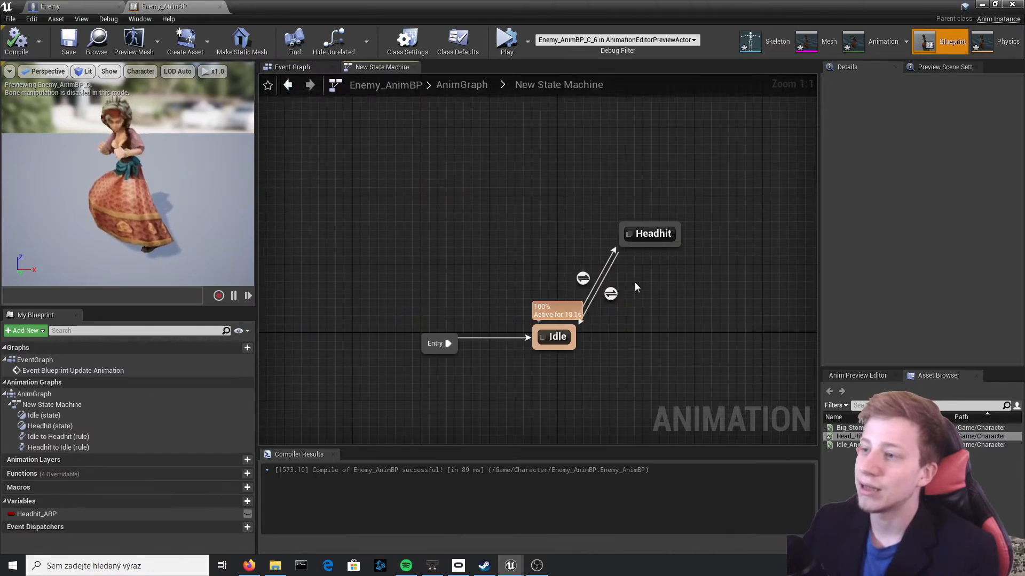
{"action": "left_click", "coordinate": [6, 48]}
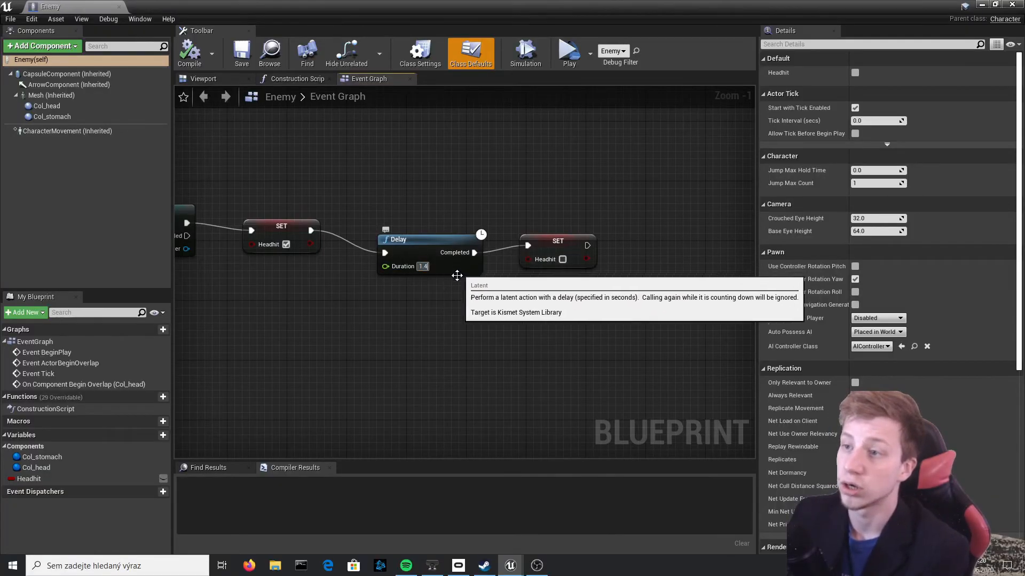
Set the Delay duration between the two Headhit SET nodes to 1.2, then compile and save the Enemy blueprint
{"action": "scroll", "coordinate": [457, 275], "scroll_direction": "up", "scroll_amount": 1}
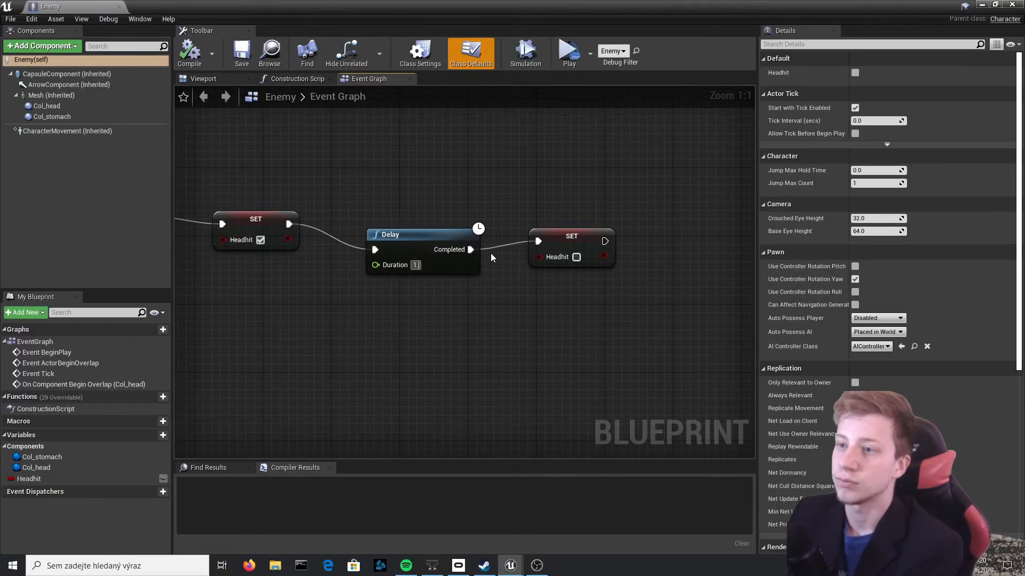
{"action": "type", "text": "2"}
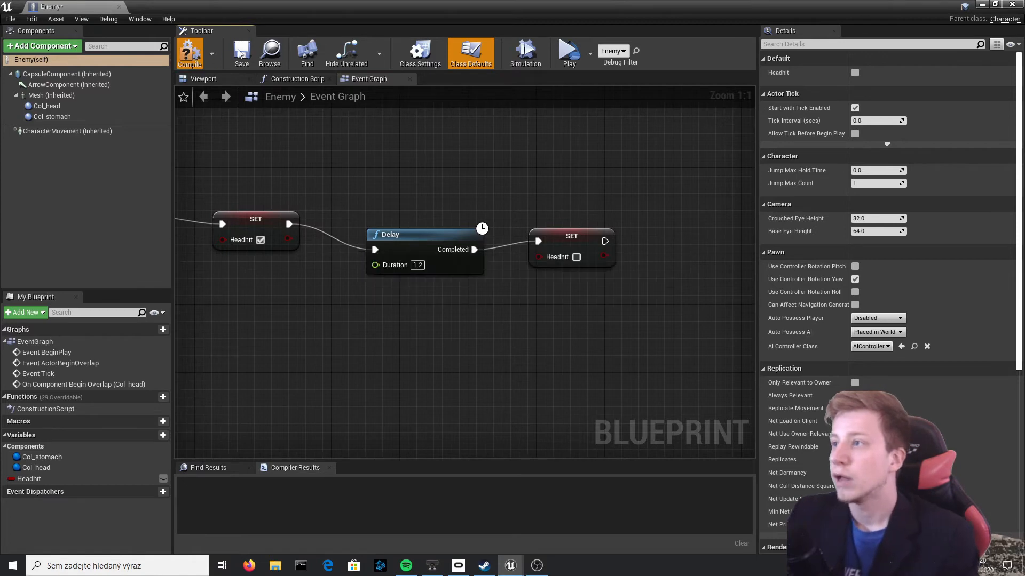
{"action": "left_click", "coordinate": [238, 53]}
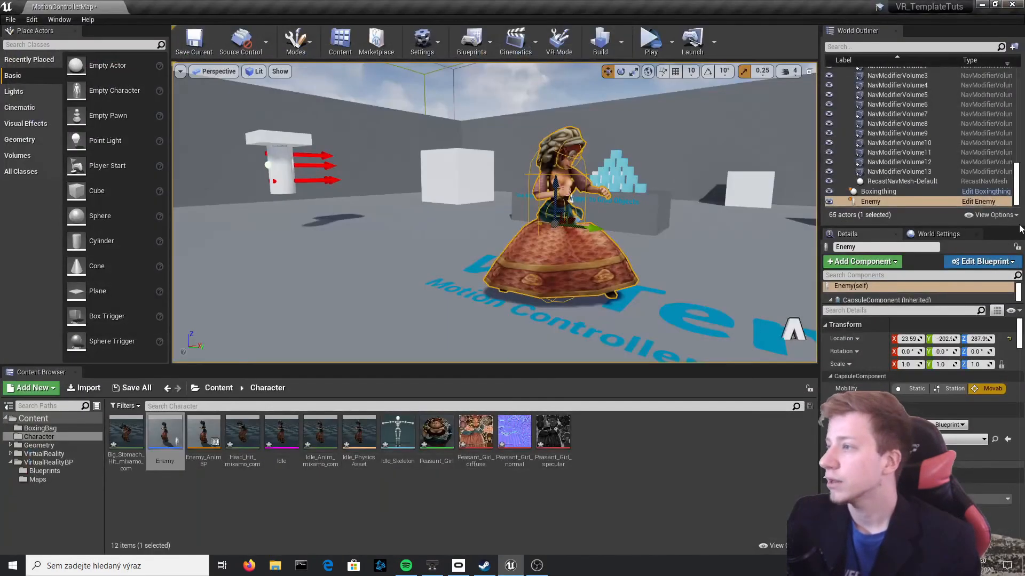
In Enemy_AnimBP, set the Headhit to Idle transition's blend duration to 0.5, compile, and close the blueprint
{"action": "left_click", "coordinate": [261, 437]}
{"action": "double_click", "coordinate": [209, 433]}
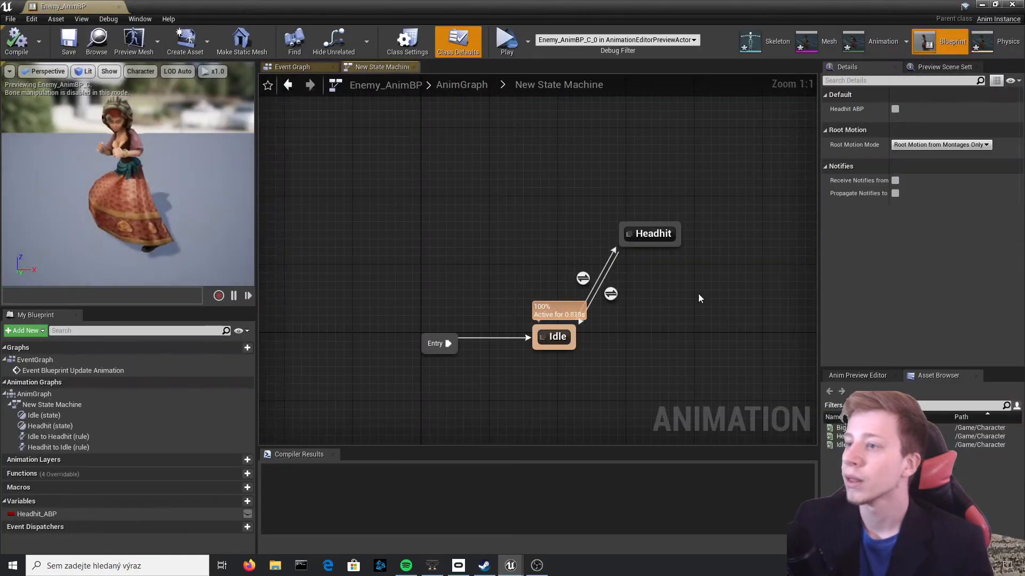
{"action": "left_click", "coordinate": [584, 278]}
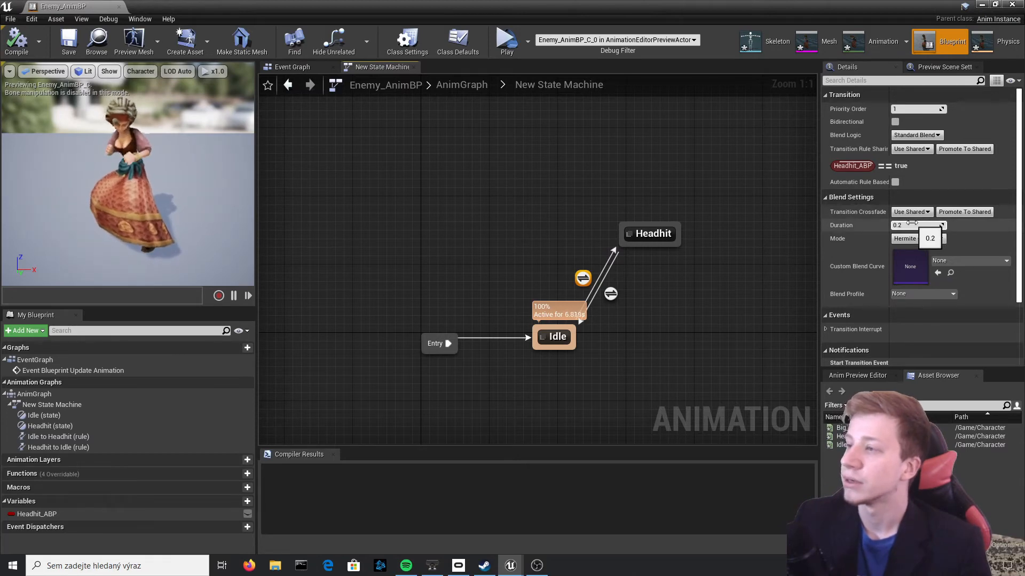
{"action": "left_click", "coordinate": [517, 260]}
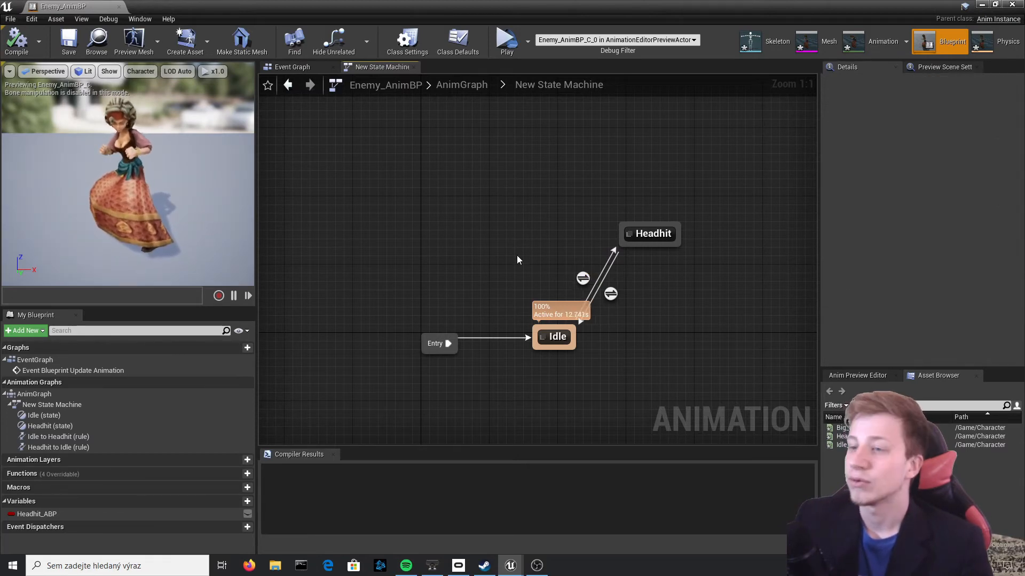
{"action": "left_click", "coordinate": [579, 278]}
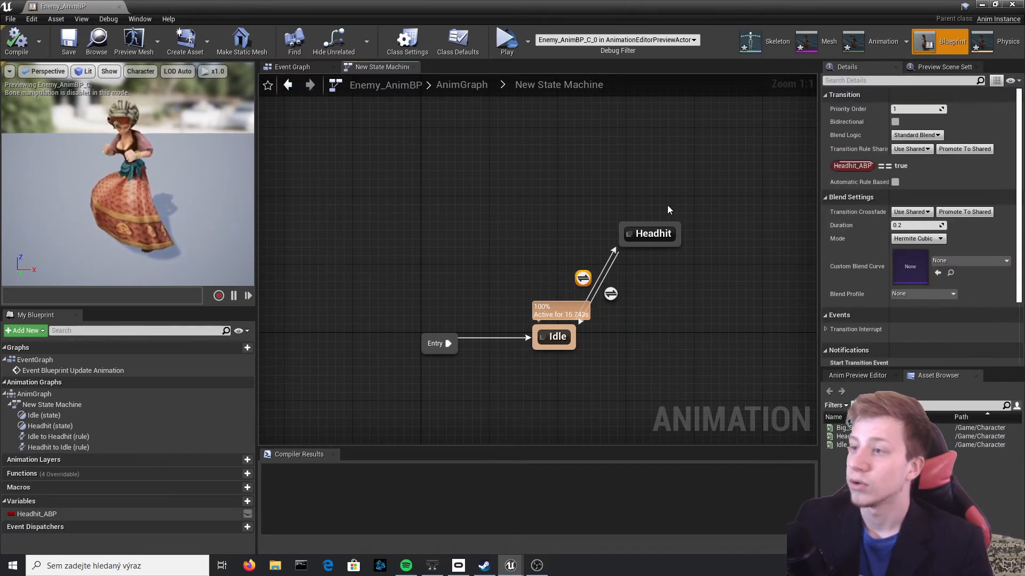
{"action": "left_click", "coordinate": [610, 295]}
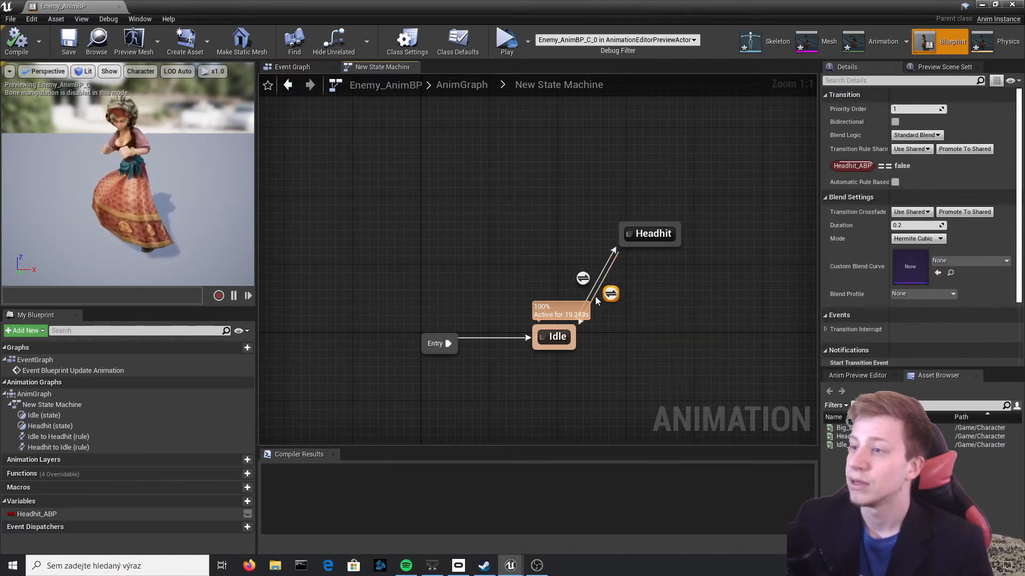
{"action": "left_click", "coordinate": [898, 225]}
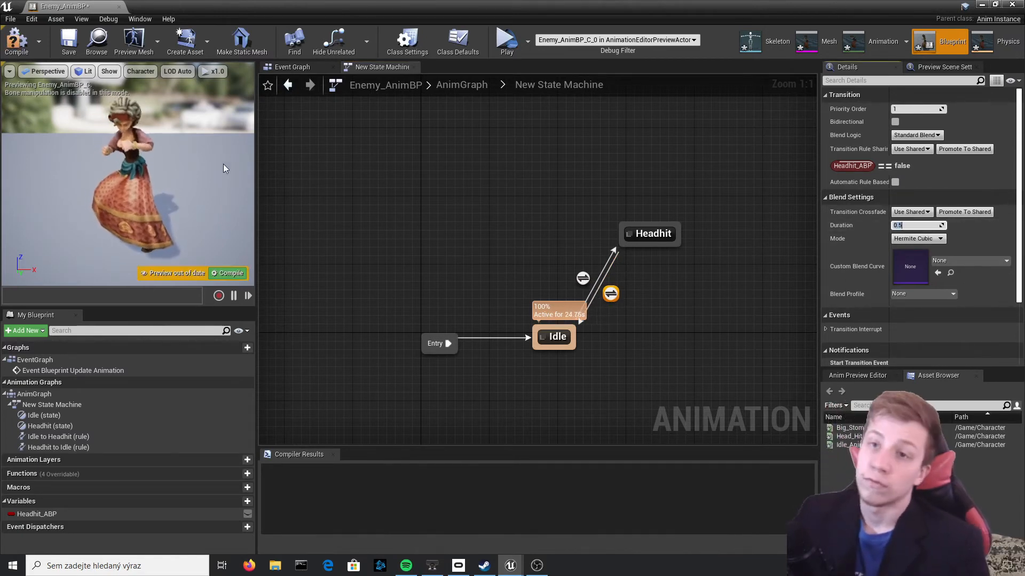
{"action": "left_click", "coordinate": [16, 41]}
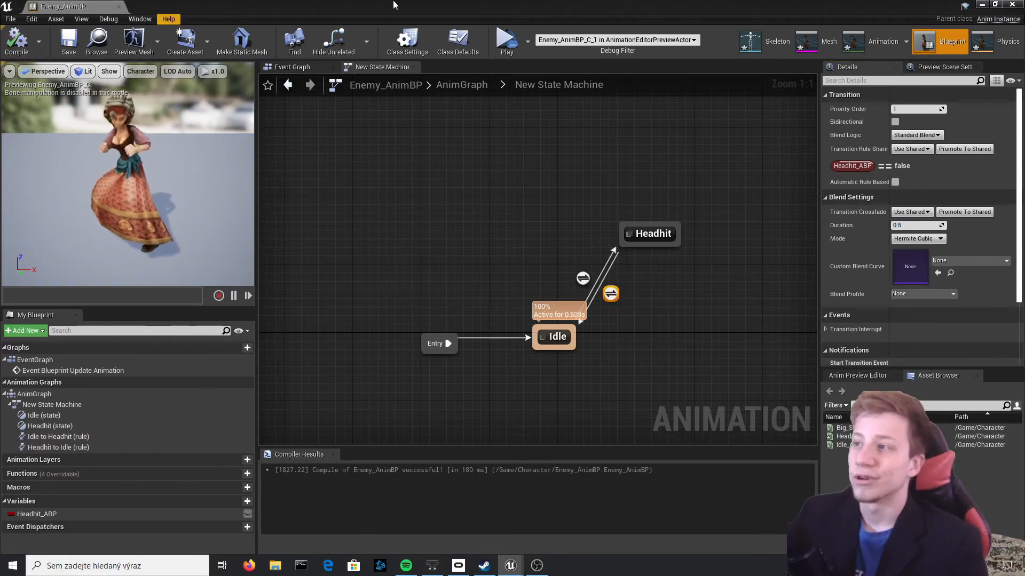
{"action": "left_click", "coordinate": [1012, 4]}
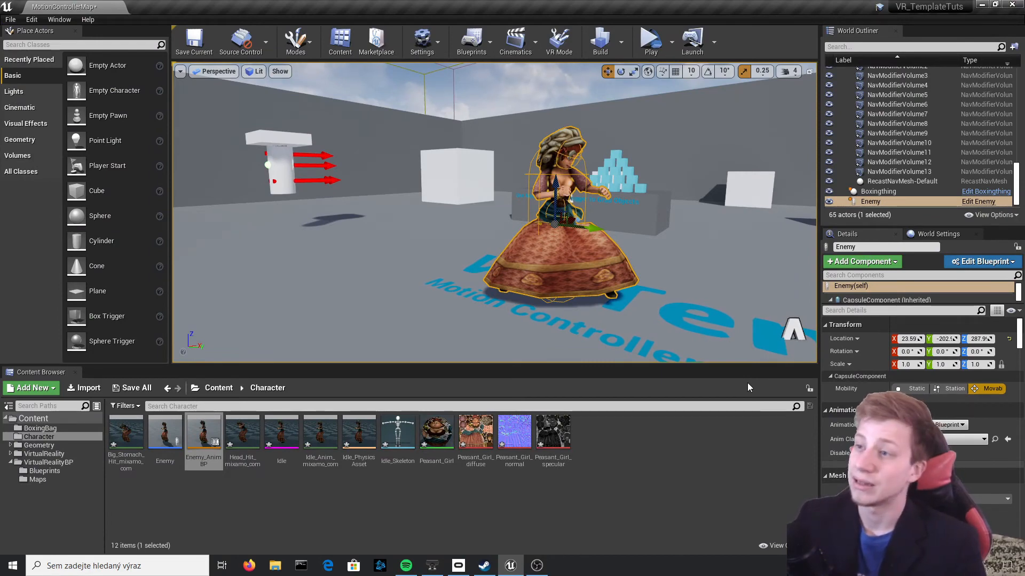
In the Enemy blueprint, add an On Component Begin Overlap event for the Col_stomach sphere
{"action": "left_click", "coordinate": [982, 202]}
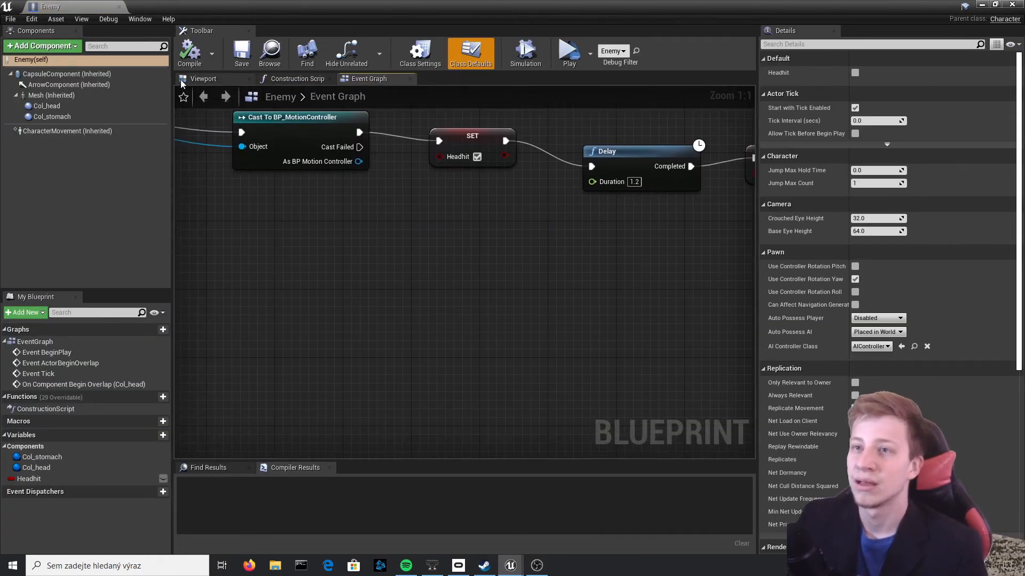
{"action": "left_click", "coordinate": [204, 79]}
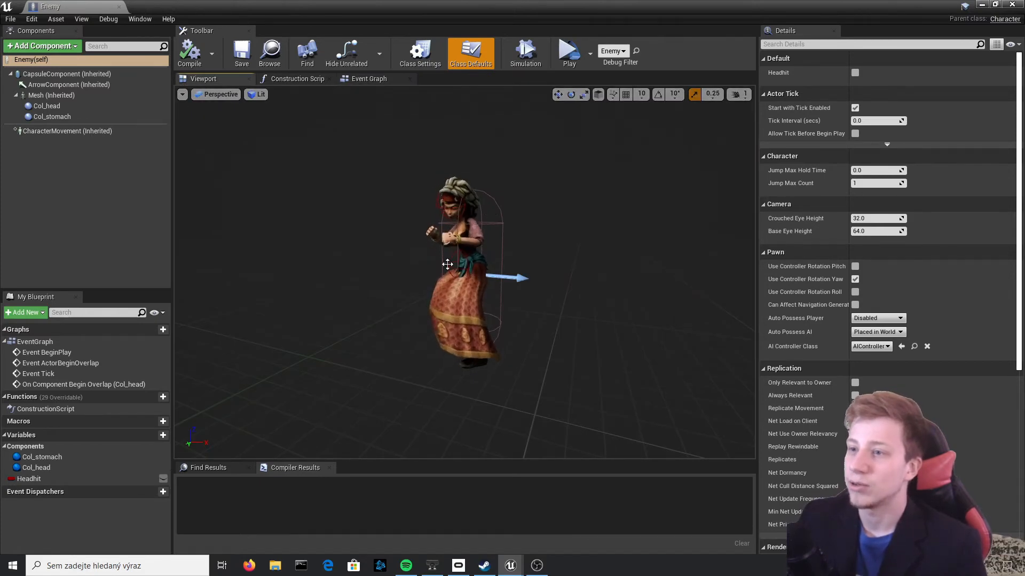
{"action": "left_click", "coordinate": [447, 260]}
{"action": "scroll", "coordinate": [952, 296], "scroll_direction": "down", "scroll_amount": 10}
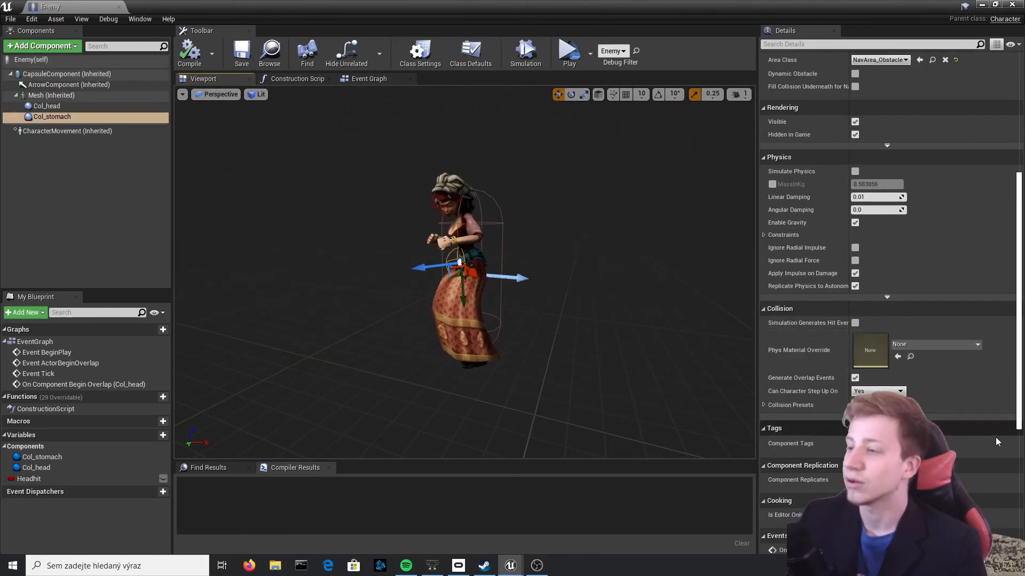
{"action": "scroll", "coordinate": [950, 429], "scroll_direction": "down", "scroll_amount": 8}
{"action": "left_click", "coordinate": [890, 342]}
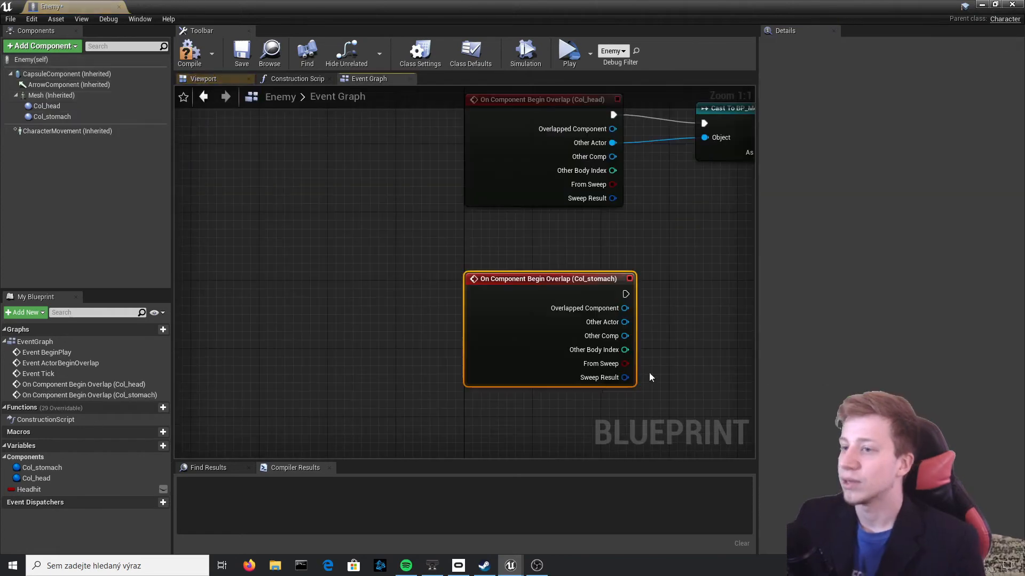
Duplicate the Cast To BP_MotionController node and connect it to the Col_stomach overlap event's execution and Other Actor pins
{"action": "right_click_drag", "start_coordinate": [625, 293], "coordinate": [340, 236]}
{"action": "key", "text": "ctrl+c"}
{"action": "key", "text": "ctrl+v"}
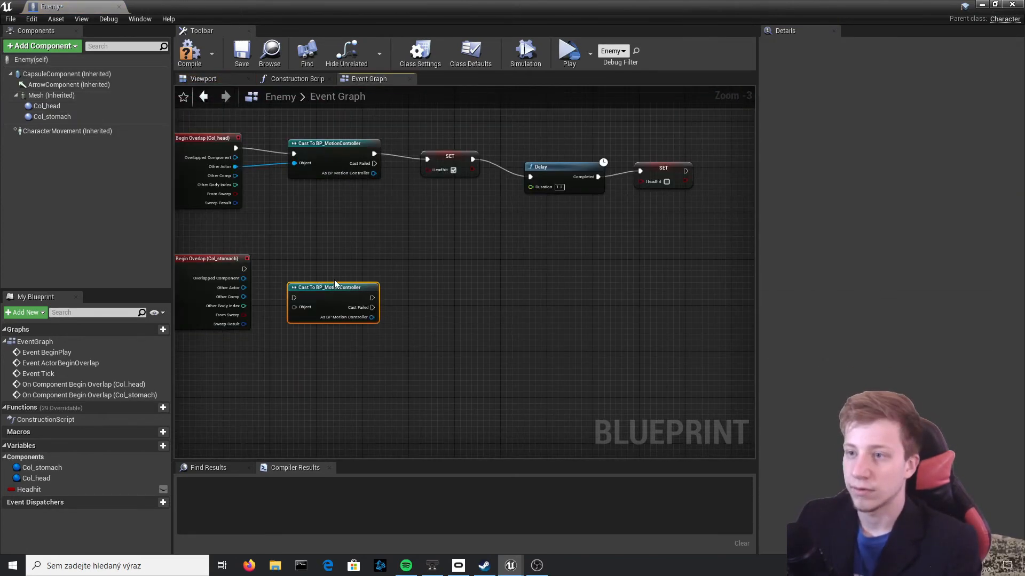
{"action": "scroll", "coordinate": [241, 289], "scroll_direction": "up", "scroll_amount": 3}
{"action": "left_click_drag", "start_coordinate": [246, 259], "coordinate": [340, 269]}
{"action": "left_click_drag", "start_coordinate": [335, 282], "coordinate": [244, 288]}
{"action": "right_click_drag", "start_coordinate": [507, 198], "coordinate": [532, 272]}
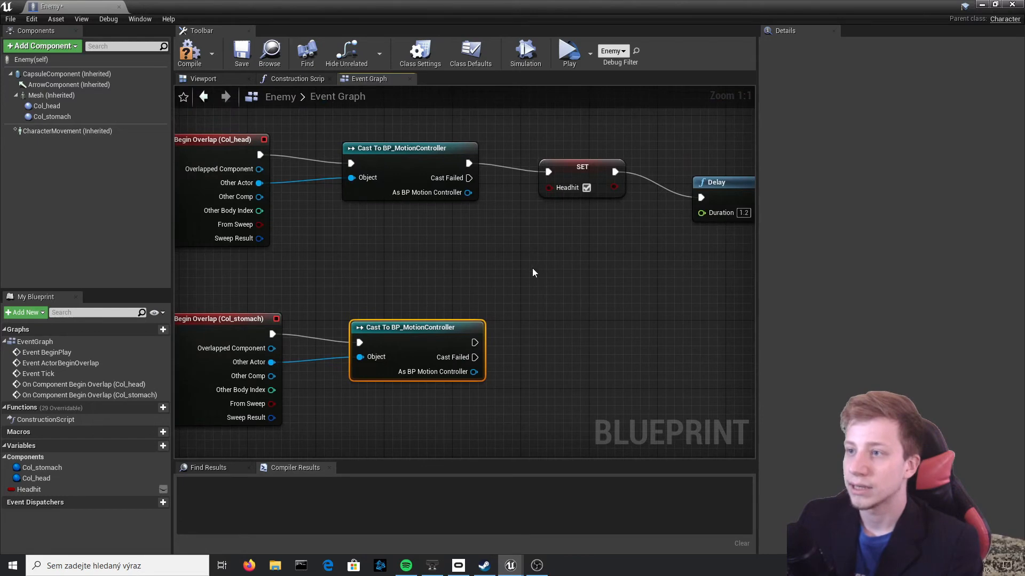
Create a Boolean variable GroinHit, set it to true after the Col_stomach cast, and compile the blueprint
{"action": "left_click", "coordinate": [156, 447]}
{"action": "type", "text": "Groib"}
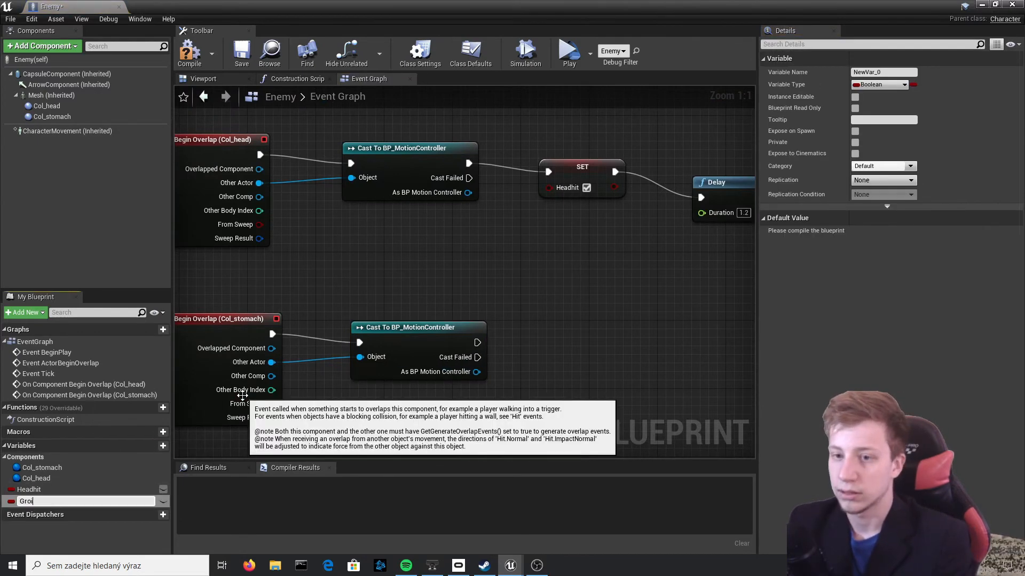
{"action": "key", "text": "BackSpace"}
{"action": "type", "text": "nHit"}
{"action": "key", "text": "Return"}
{"action": "left_click_drag", "start_coordinate": [33, 501], "coordinate": [478, 343]}
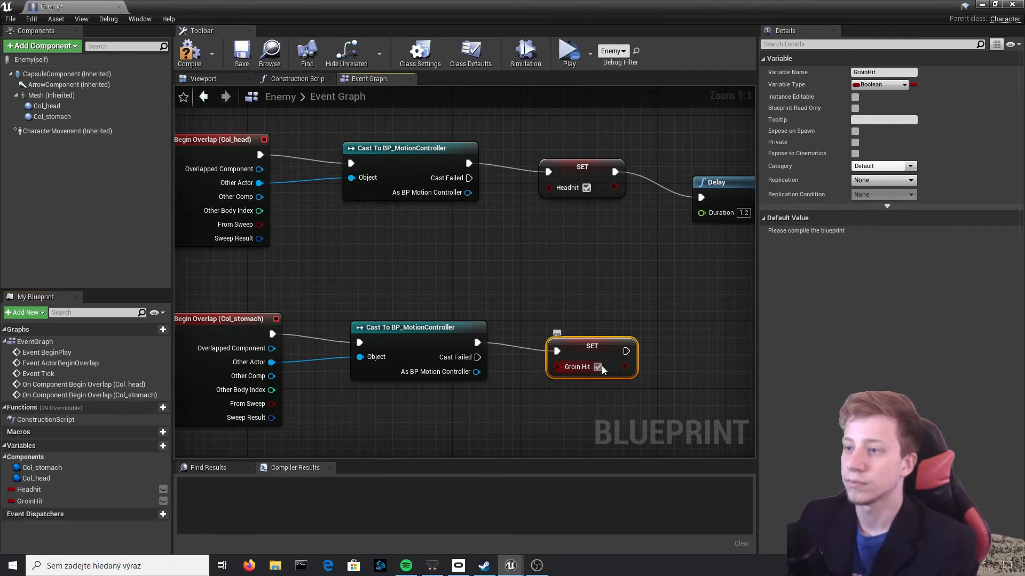
{"action": "key", "text": "F7"}
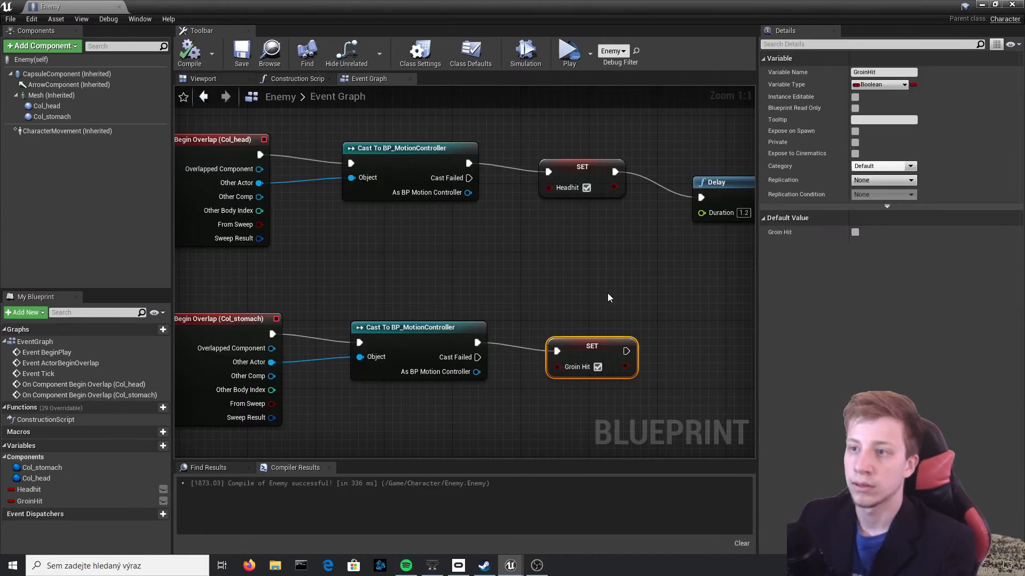
Paste a copy of the 1.2-second Delay node and connect it after the Groin Hit SET node
{"action": "left_click", "coordinate": [608, 298]}
{"action": "left_click_drag", "start_coordinate": [591, 5], "coordinate": [808, 320]}
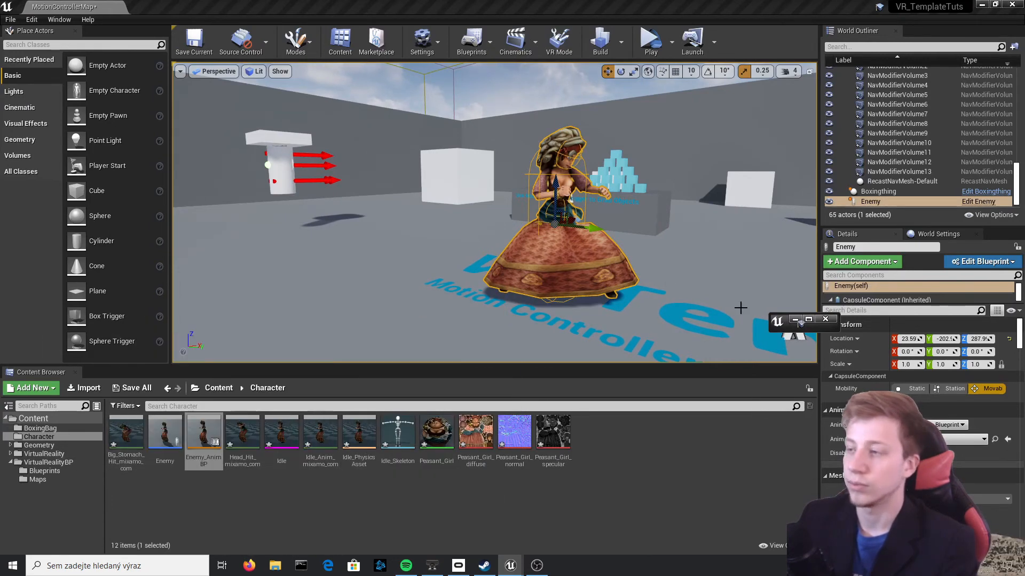
{"action": "left_click", "coordinate": [808, 321]}
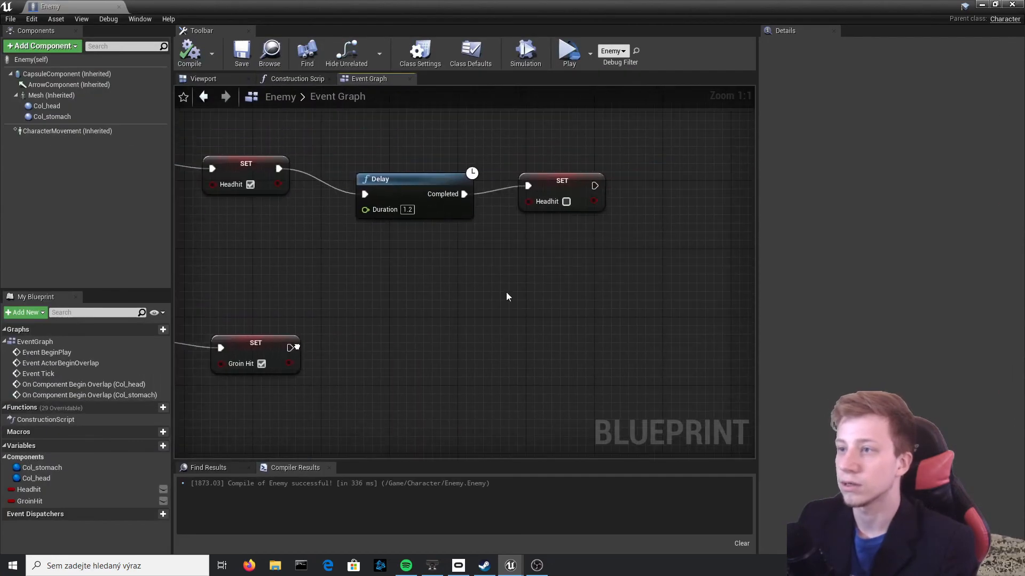
{"action": "key", "text": "ctrl+v"}
{"action": "left_click_drag", "start_coordinate": [407, 348], "coordinate": [288, 349]}
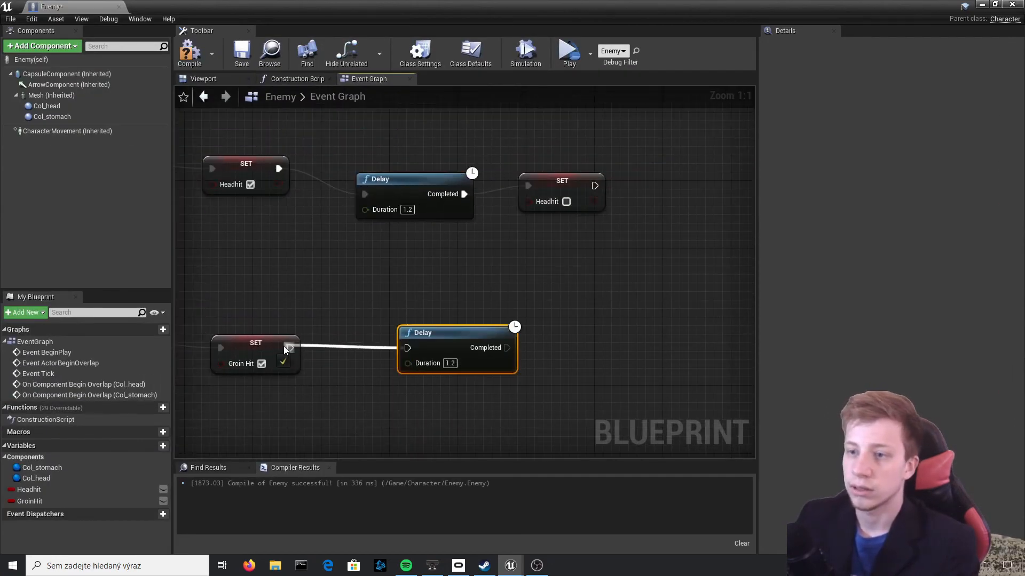
Duplicate the Groin Hit SET node, connect the copy to the lower Delay's Completed output, and set its Groin Hit value to false
{"action": "left_click", "coordinate": [263, 353]}
{"action": "key", "text": "ctrl+c"}
{"action": "key", "text": "ctrl+v"}
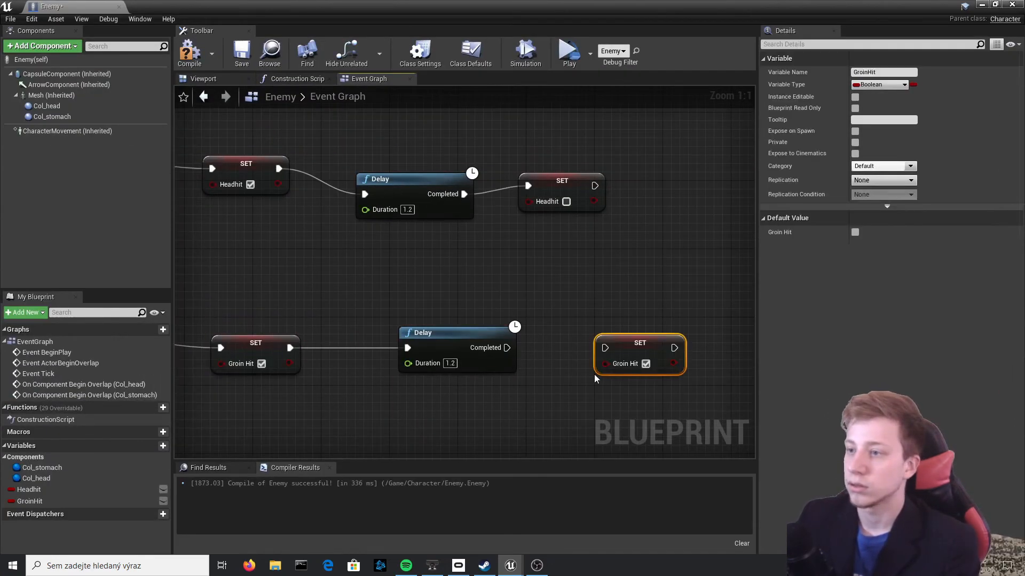
{"action": "left_click_drag", "start_coordinate": [650, 368], "coordinate": [601, 357]}
{"action": "left_click", "coordinate": [646, 363]}
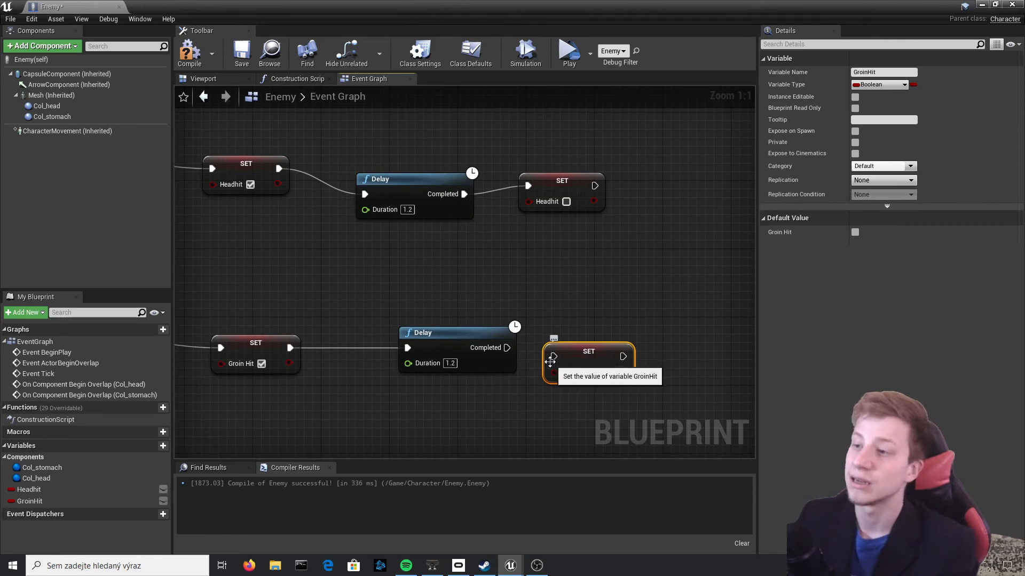
{"action": "left_click_drag", "start_coordinate": [499, 353], "coordinate": [500, 351]}
{"action": "left_click_drag", "start_coordinate": [589, 354], "coordinate": [589, 346]}
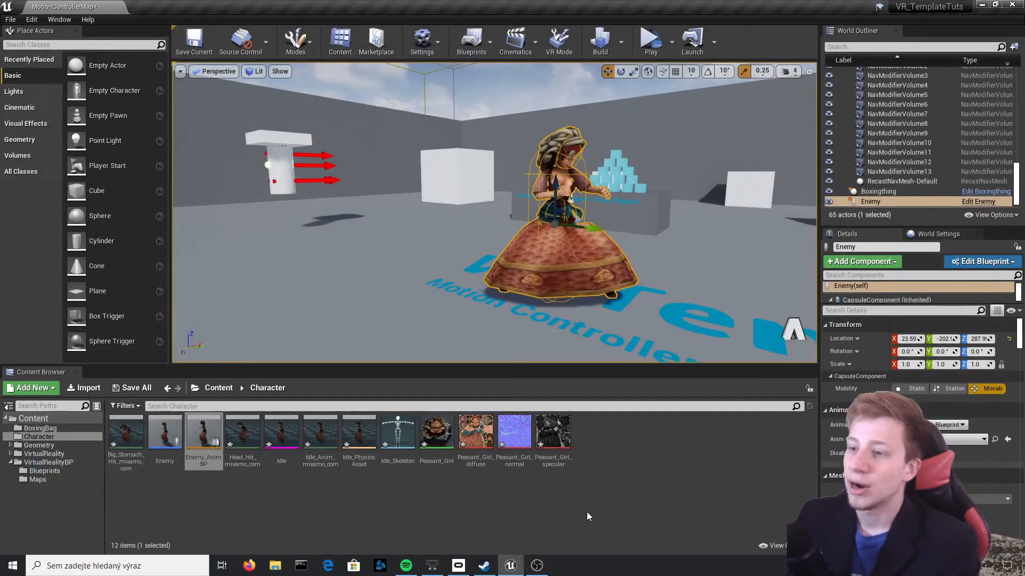
In the Event Graph of Enemy_AnimBP, add a Groin Hit getter from the As Enemy output of Cast To Enemy
{"action": "double_click", "coordinate": [204, 435]}
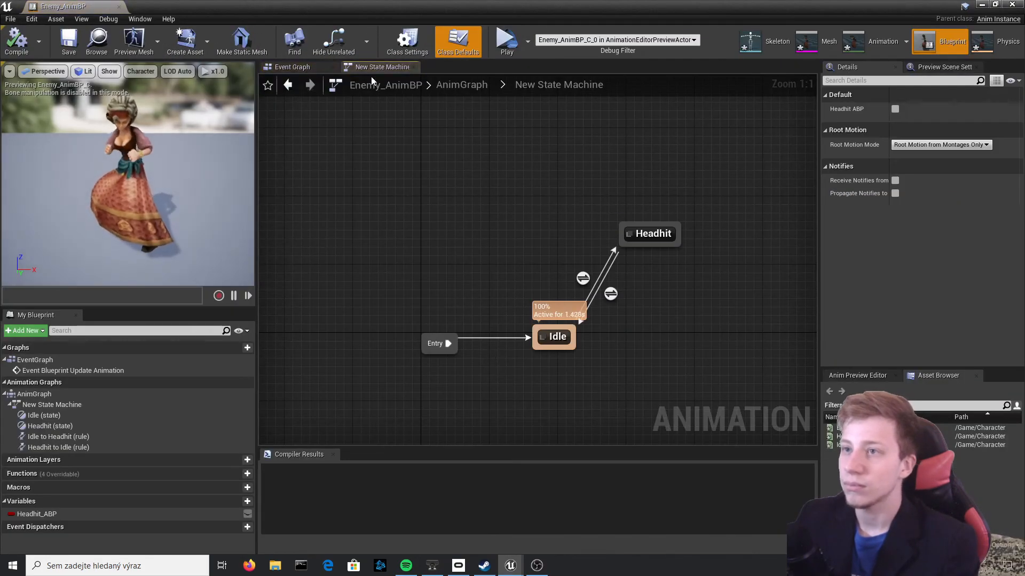
{"action": "left_click", "coordinate": [302, 69]}
{"action": "right_click_drag", "start_coordinate": [418, 313], "coordinate": [356, 244]}
{"action": "scroll", "coordinate": [368, 244], "scroll_direction": "up", "scroll_amount": 2}
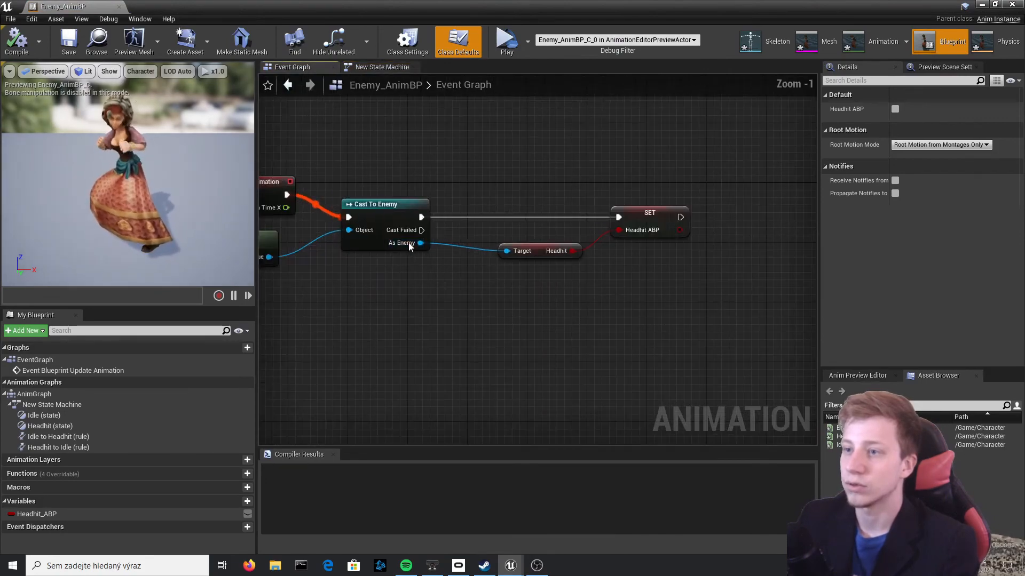
{"action": "left_click_drag", "start_coordinate": [420, 243], "coordinate": [515, 299]}
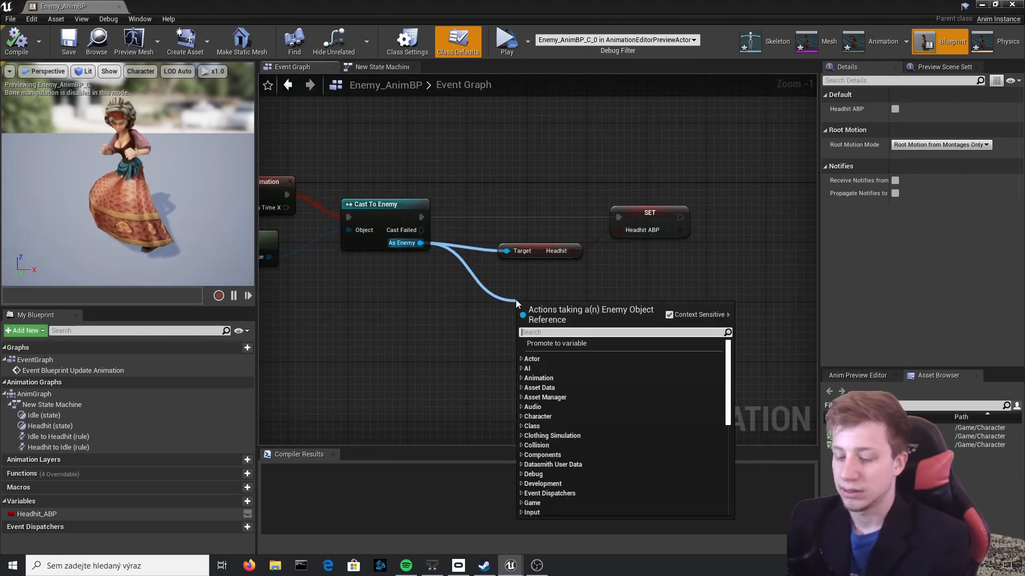
{"action": "type", "text": "groi"}
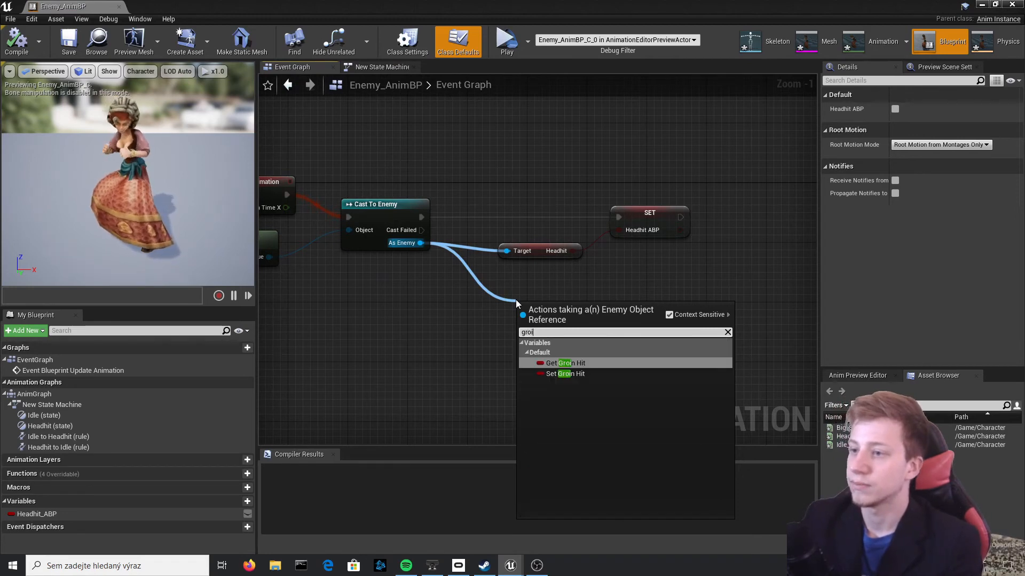
{"action": "key", "text": "Return"}
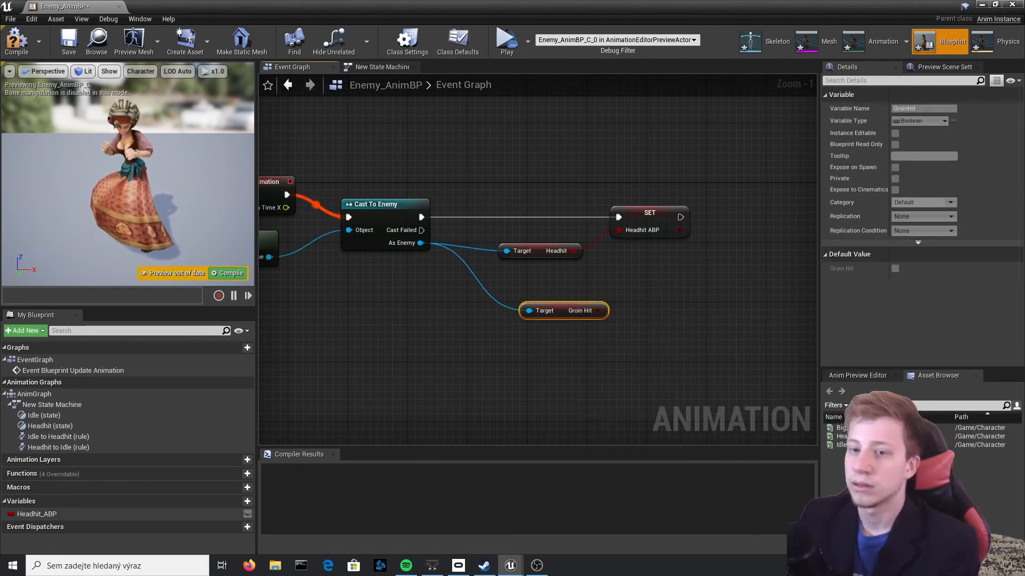
Promote the Groin Hit output to a variable named Groinhit_ABP, connect its SET node after the Headhit ABP one, and compile
{"action": "right_click_drag", "start_coordinate": [550, 359], "coordinate": [400, 358]}
{"action": "left_click_drag", "start_coordinate": [449, 309], "coordinate": [475, 318]}
{"action": "left_click", "coordinate": [481, 322]}
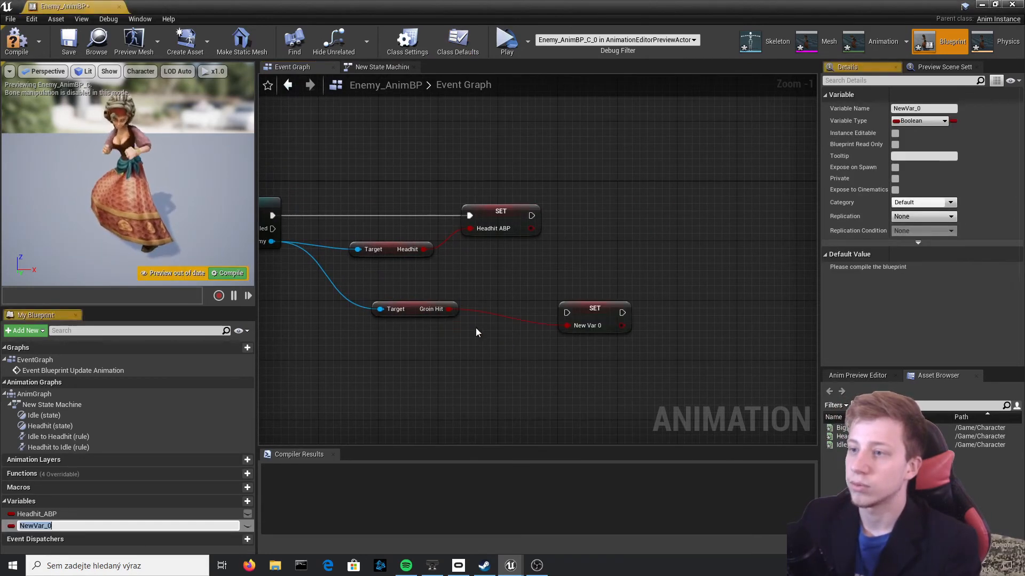
{"action": "left_click_drag", "start_coordinate": [580, 317], "coordinate": [614, 258]}
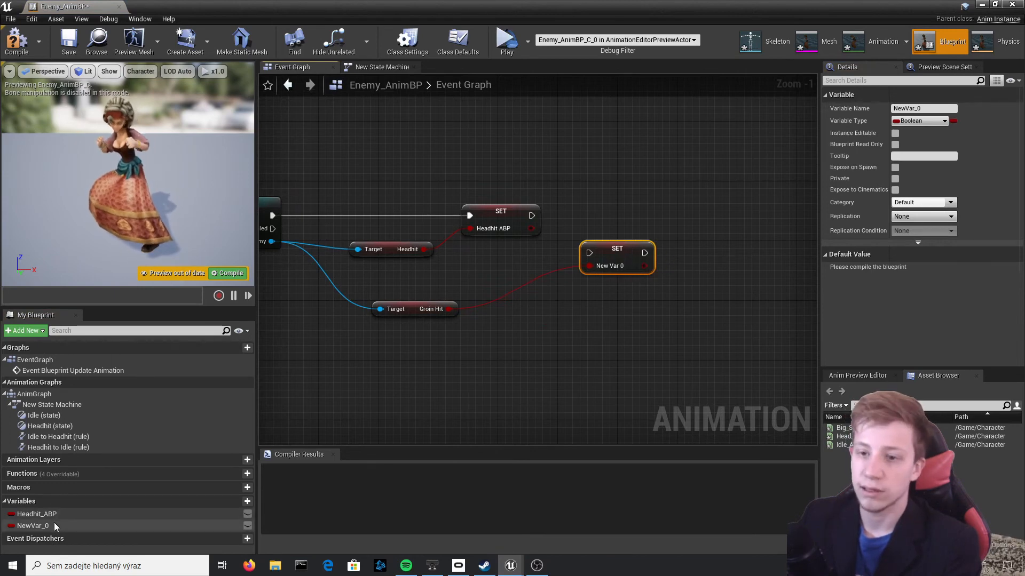
{"action": "left_click_drag", "start_coordinate": [932, 109], "coordinate": [706, 127]}
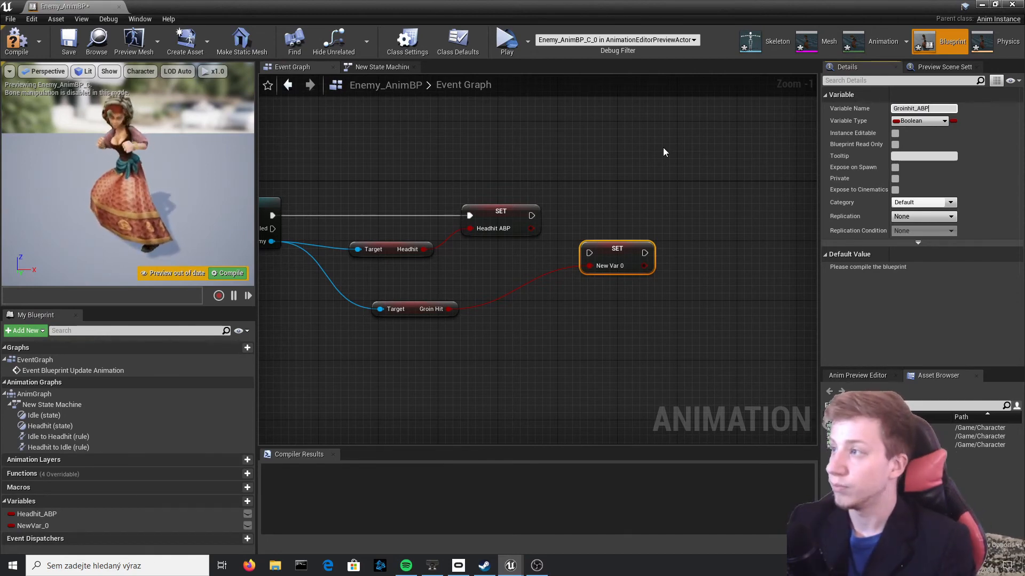
{"action": "key", "text": "Return"}
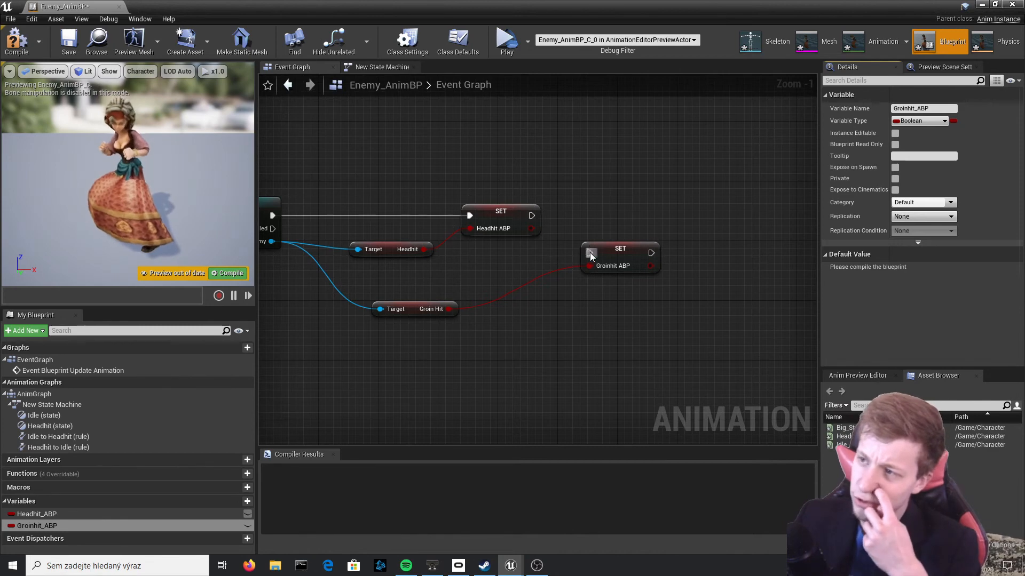
{"action": "left_click", "coordinate": [212, 274]}
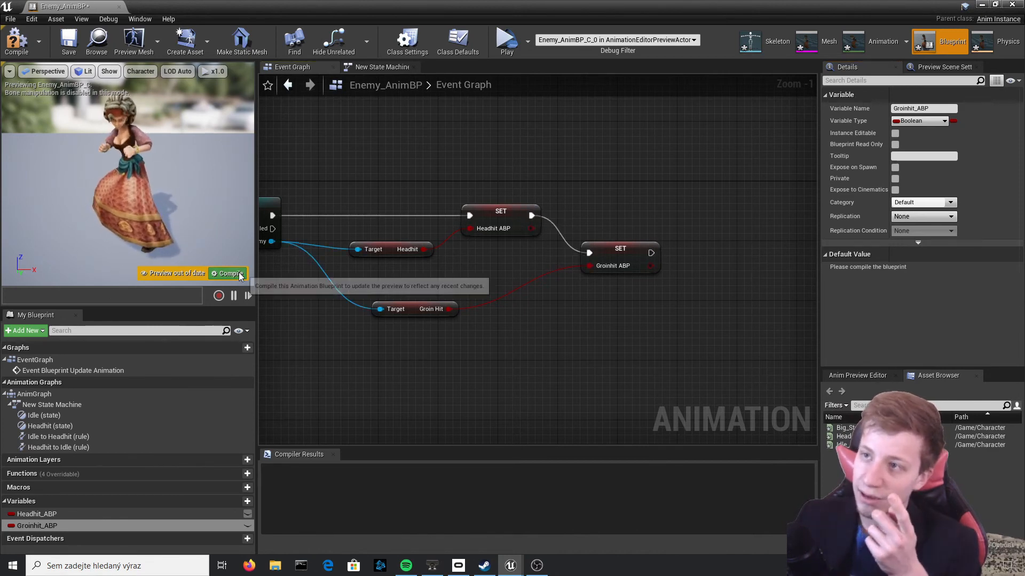
Add a state named Groinhit to New State Machine, below and beside the Idle state
{"action": "left_click", "coordinate": [383, 67]}
{"action": "right_click_drag", "start_coordinate": [669, 303], "coordinate": [617, 231]}
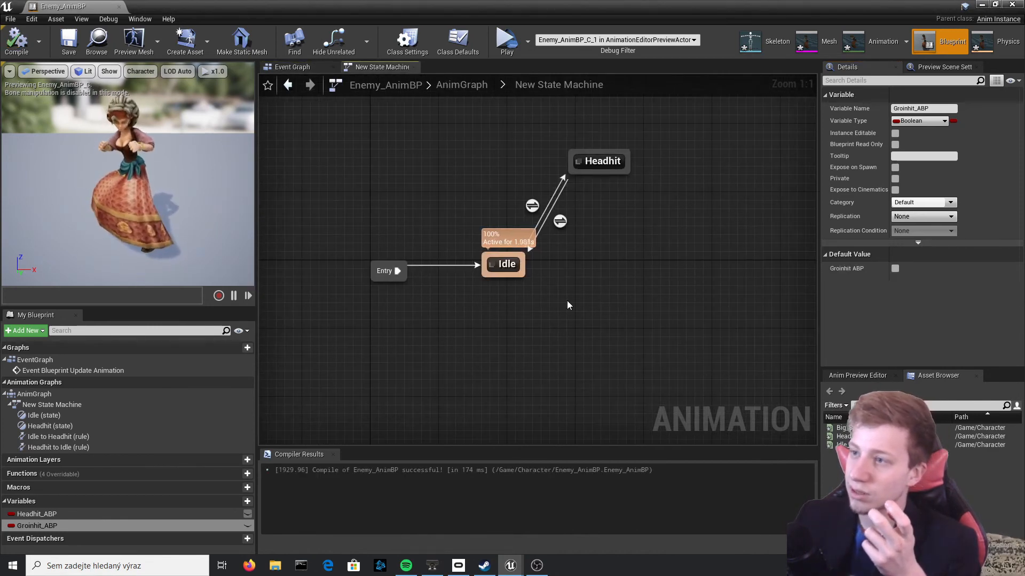
{"action": "right_click", "coordinate": [567, 300]}
{"action": "left_click", "coordinate": [617, 336]}
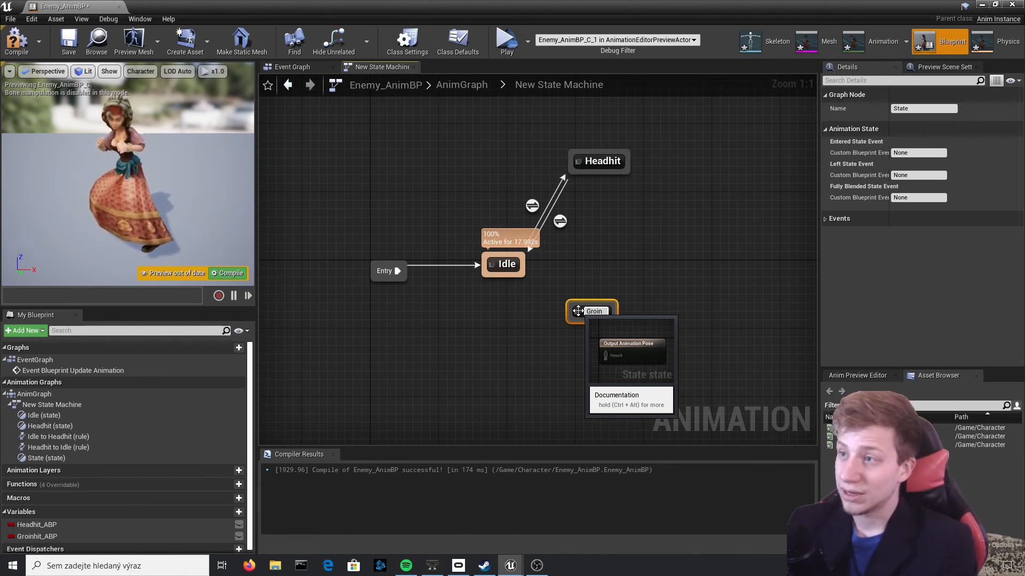
{"action": "type", "text": "hit"}
{"action": "key", "text": "Return"}
In the Groinhit state, connect the Big_Stomach_Hit_mixamo_com animation to the Output Animation Pose and compile
{"action": "double_click", "coordinate": [582, 314]}
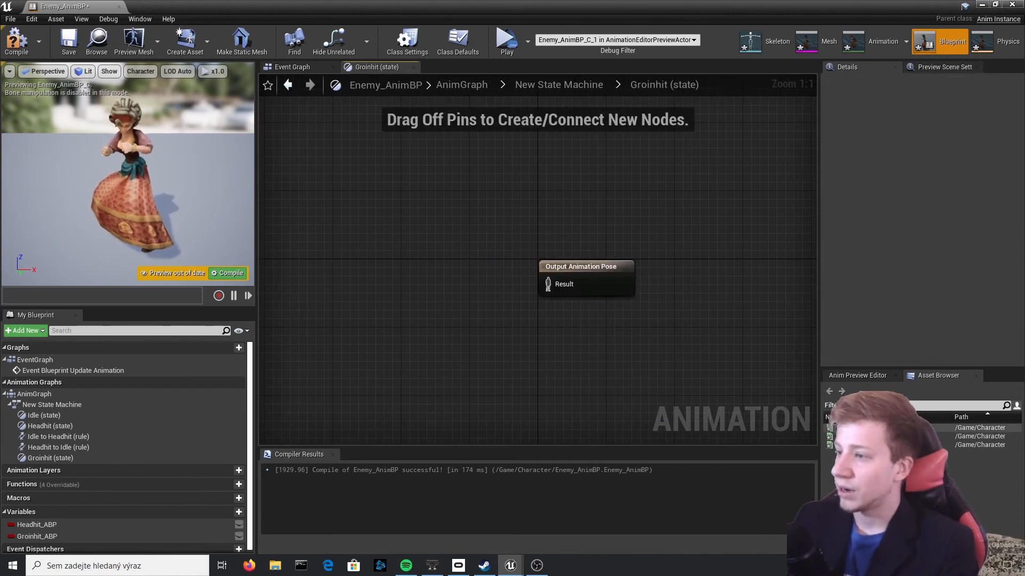
{"action": "left_click_drag", "start_coordinate": [832, 427], "coordinate": [360, 291]}
{"action": "left_click_drag", "start_coordinate": [485, 313], "coordinate": [548, 284]}
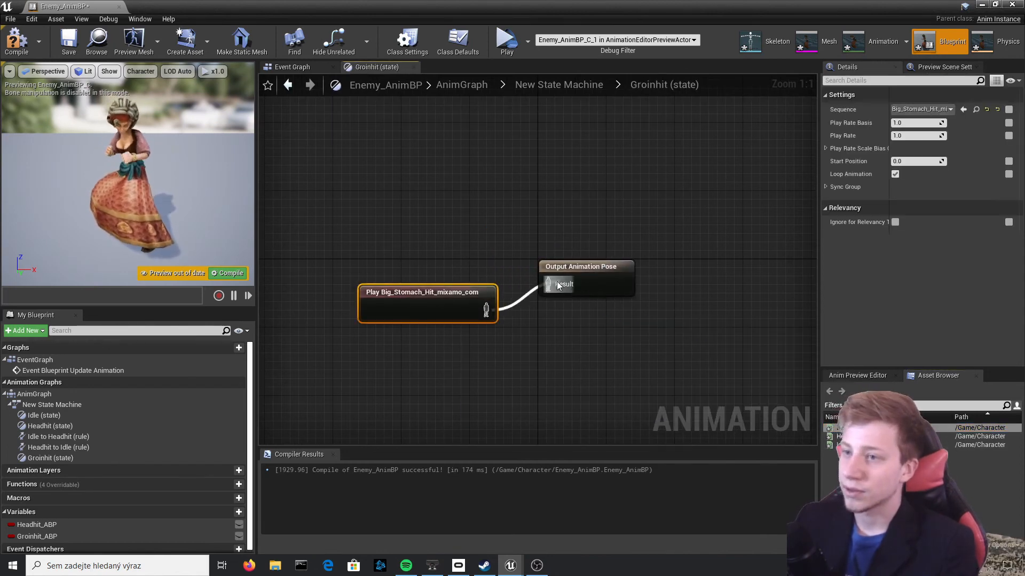
{"action": "key", "text": "F7"}
{"action": "left_click_drag", "start_coordinate": [431, 308], "coordinate": [292, 248]}
{"action": "left_click", "coordinate": [16, 41]}
Create transitions in both directions between the Idle and Groinhit states in New State Machine
{"action": "left_click", "coordinate": [559, 85]}
{"action": "left_click_drag", "start_coordinate": [586, 256], "coordinate": [614, 317]}
{"action": "left_click_drag", "start_coordinate": [609, 316], "coordinate": [568, 258]}
In the Idle to Groinhit rule, connect a Groinhit ABP equals true comparison to Can Enter Transition and compile
{"action": "double_click", "coordinate": [612, 281]}
{"action": "scroll", "coordinate": [140, 474], "scroll_direction": "down", "scroll_amount": 2}
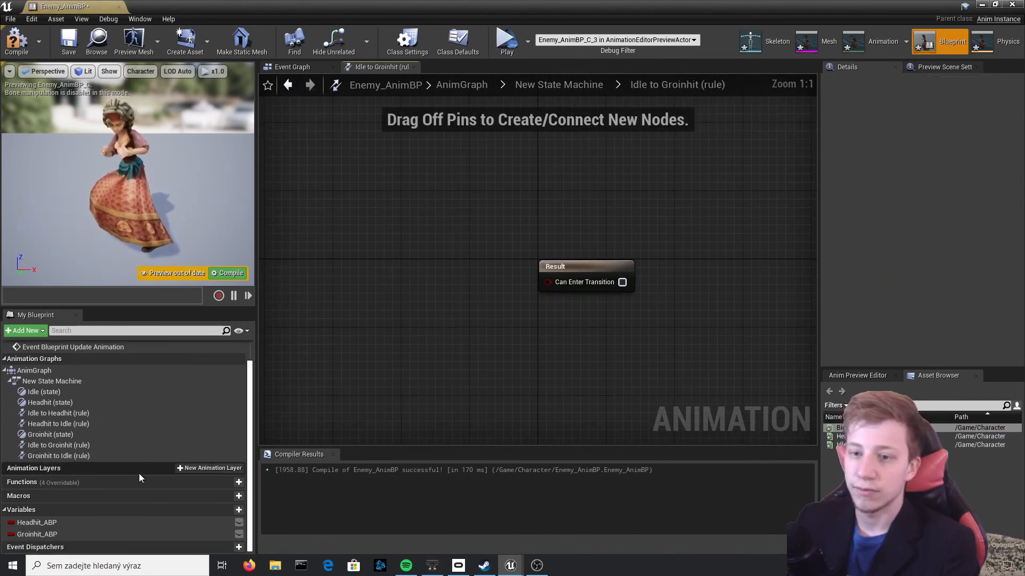
{"action": "left_click_drag", "start_coordinate": [37, 534], "coordinate": [491, 299]}
{"action": "left_click", "coordinate": [431, 314]}
{"action": "type", "text": "="}
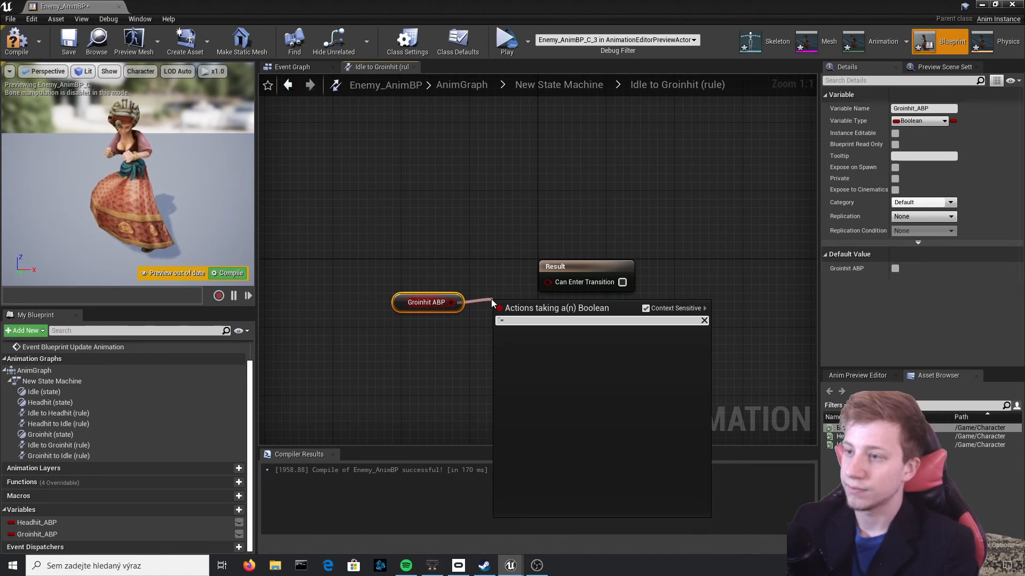
{"action": "key", "text": "Return"}
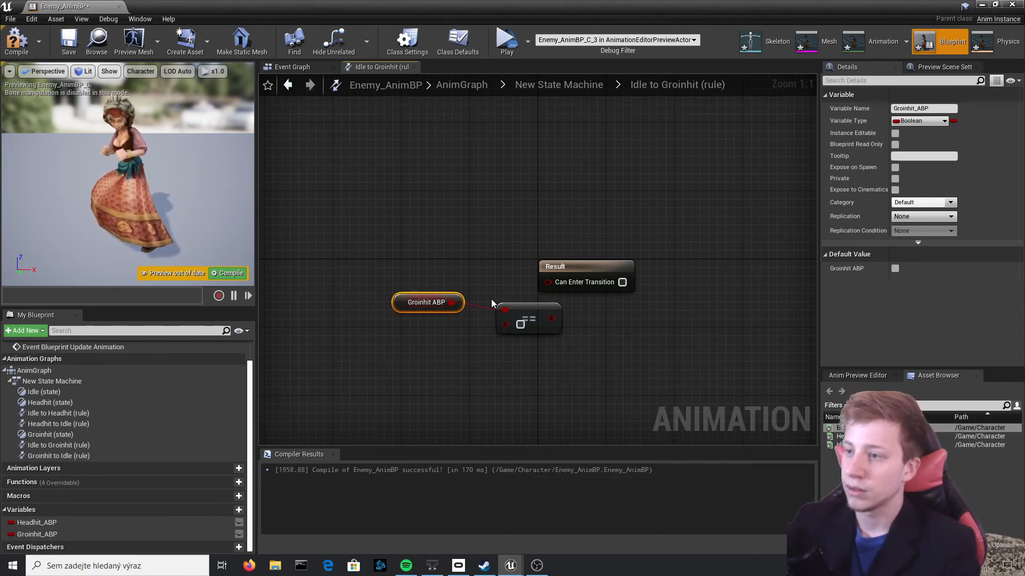
{"action": "left_click", "coordinate": [521, 325]}
{"action": "left_click_drag", "start_coordinate": [544, 313], "coordinate": [550, 285]}
{"action": "left_click_drag", "start_coordinate": [510, 341], "coordinate": [416, 253]}
{"action": "left_click_drag", "start_coordinate": [482, 303], "coordinate": [405, 294]}
{"action": "left_click", "coordinate": [221, 273]}
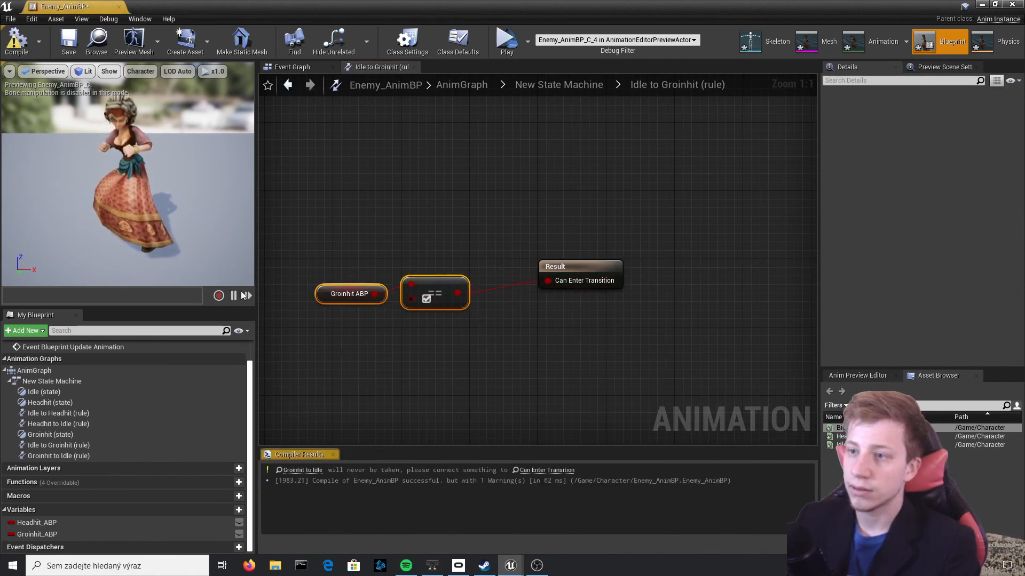
In the Groinhit to Idle rule, paste the Groinhit ABP comparison nodes, connect them to Can Enter Transition, and compile
{"action": "left_click", "coordinate": [566, 85]}
{"action": "double_click", "coordinate": [585, 330]}
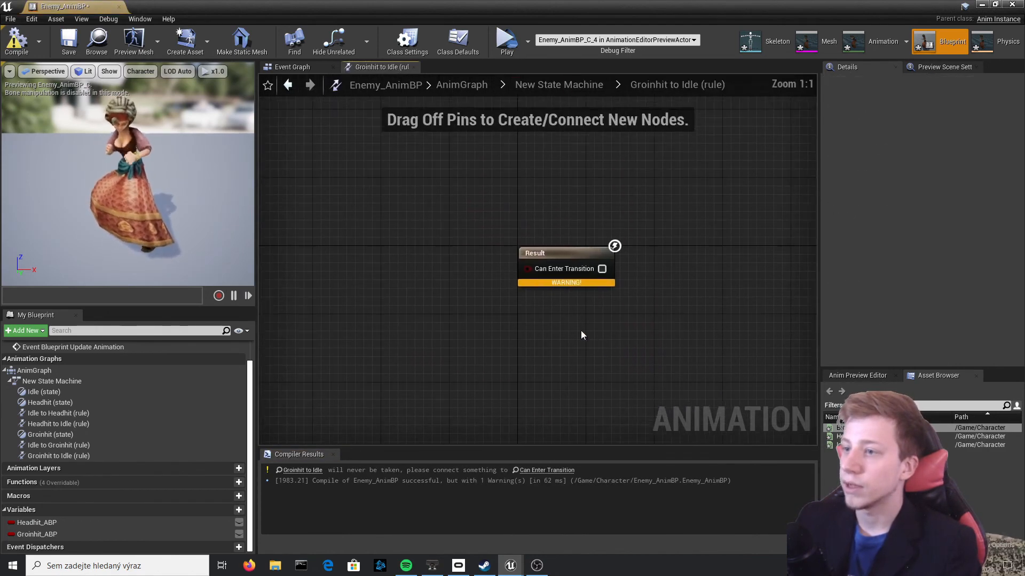
{"action": "key", "text": "ctrl+v"}
{"action": "left_click_drag", "start_coordinate": [537, 321], "coordinate": [547, 281]}
{"action": "left_click", "coordinate": [228, 272]}
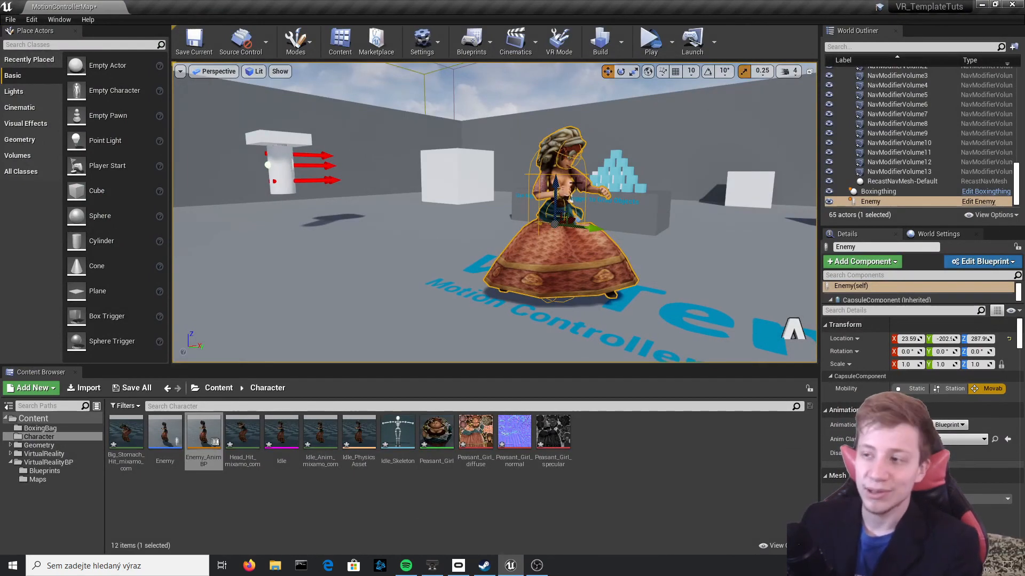
{"action": "mouse_move", "coordinate": [604, 237]}
{"action": "right_mouse_down"}
{"action": "mouse_move", "coordinate": [566, 230]}
{"action": "mouse_move", "coordinate": [630, 234]}
{"action": "mouse_move", "coordinate": [595, 235]}
{"action": "right_mouse_up"}
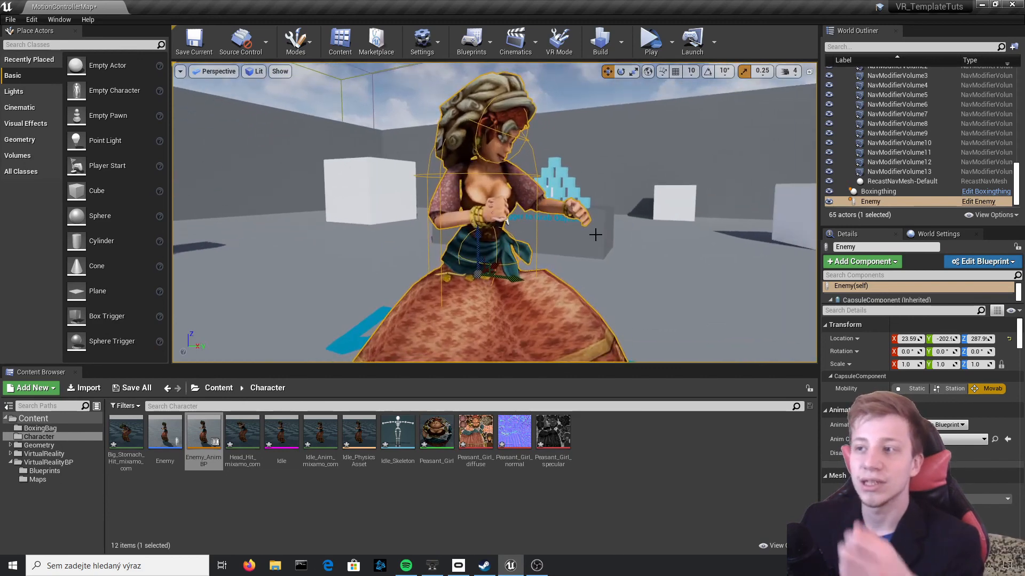